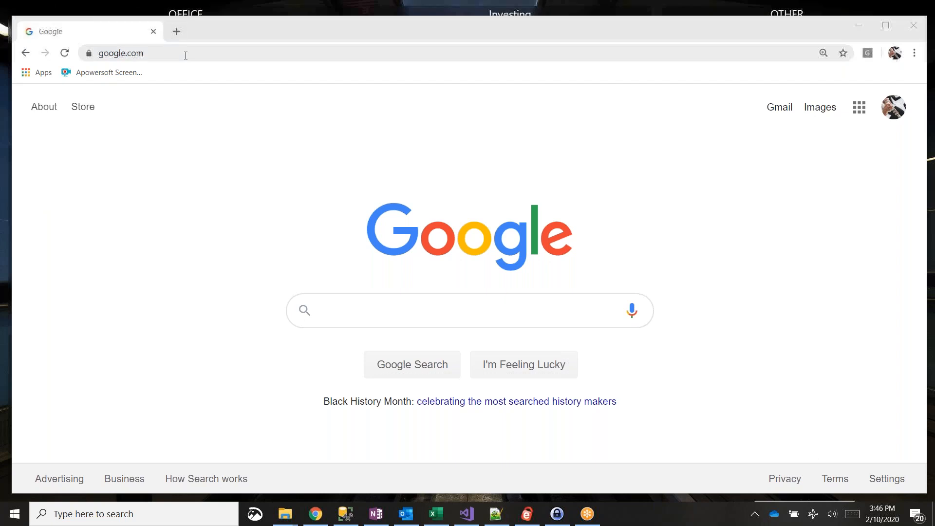
- Open contest.opusevent.com and sign in with the account e-mail and password
{"action": "type", "text": "contest.opusevent"}
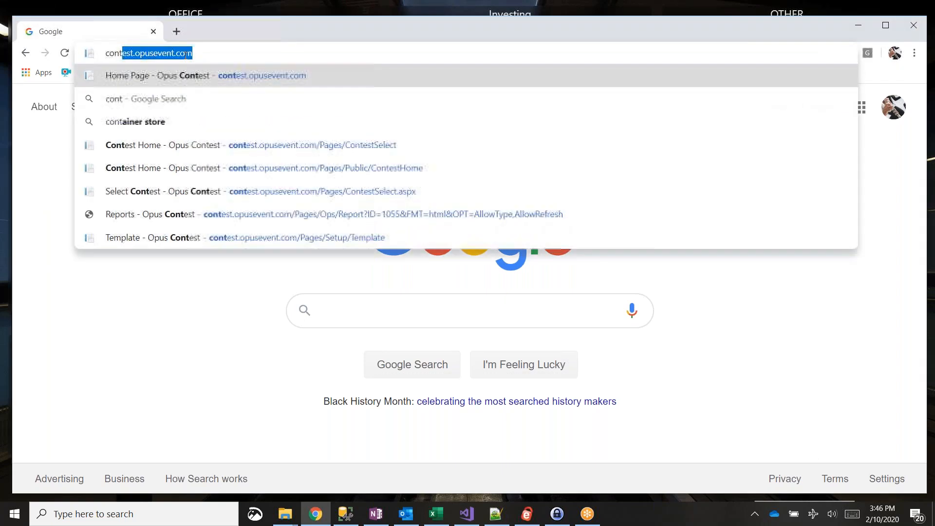
{"action": "key", "text": "Return"}
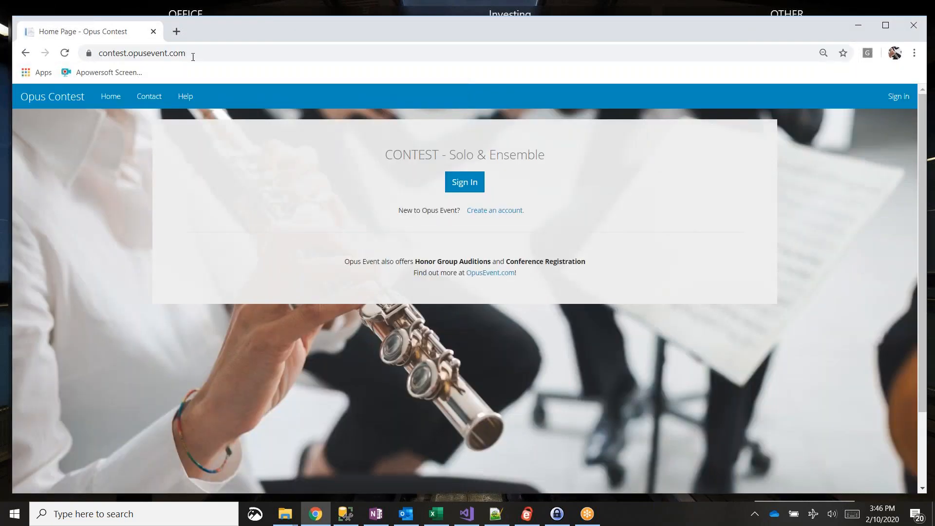
{"action": "left_click", "coordinate": [468, 182]}
{"action": "type", "text": "r"}
{"action": "key", "text": "Down"}
{"action": "key", "text": "Tab"}
{"action": "type", "text": "••"}
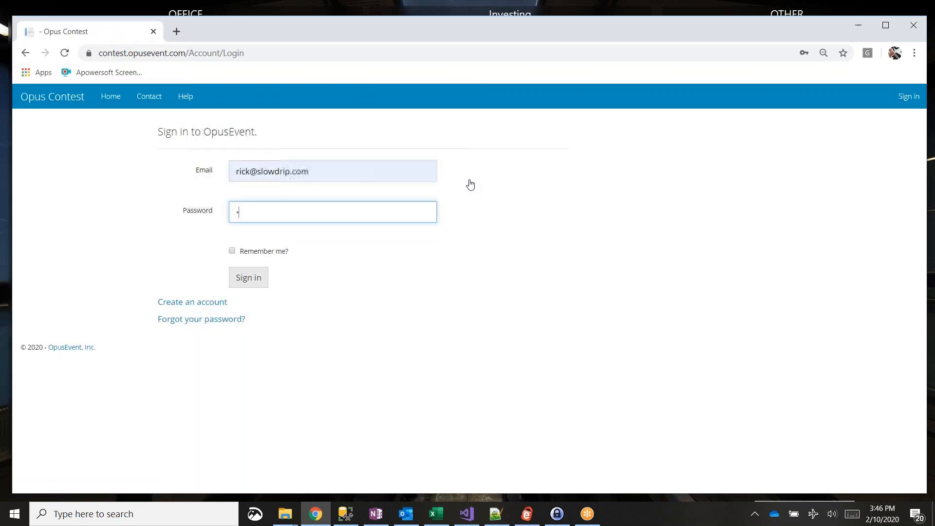
{"action": "type", "text": "•••••••"}
{"action": "key", "text": "Return"}
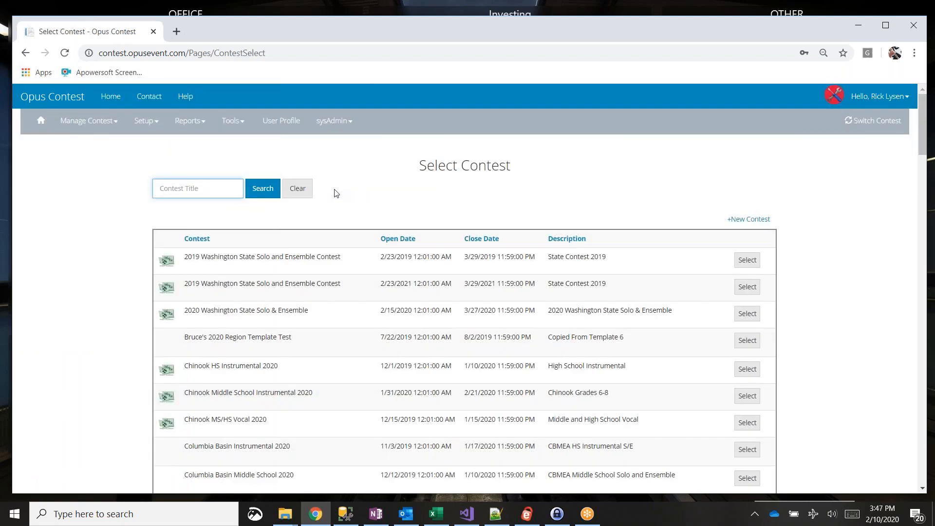
- Search the contest list for "omea" and select the OMEA District 0 Testing contest
{"action": "type", "text": "omea"}
{"action": "key", "text": "Return"}
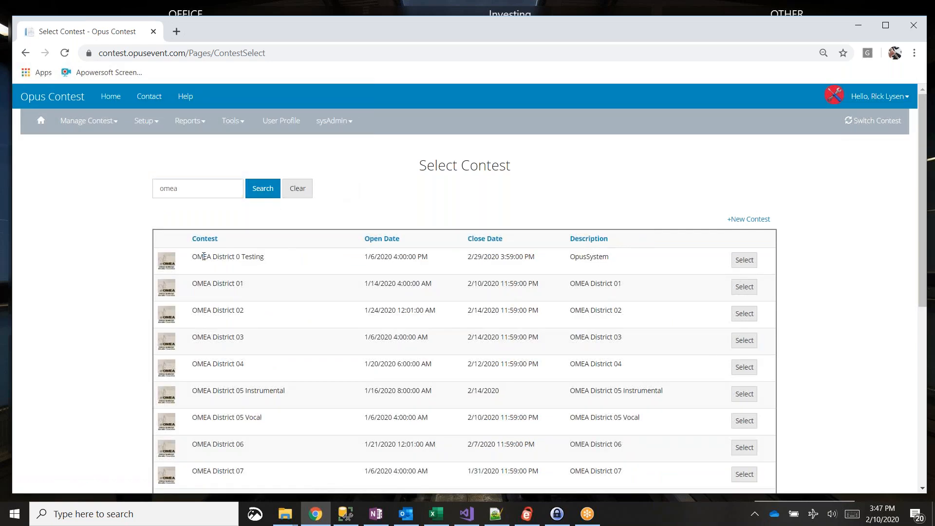
{"action": "left_click_drag", "start_coordinate": [196, 257], "coordinate": [273, 265]}
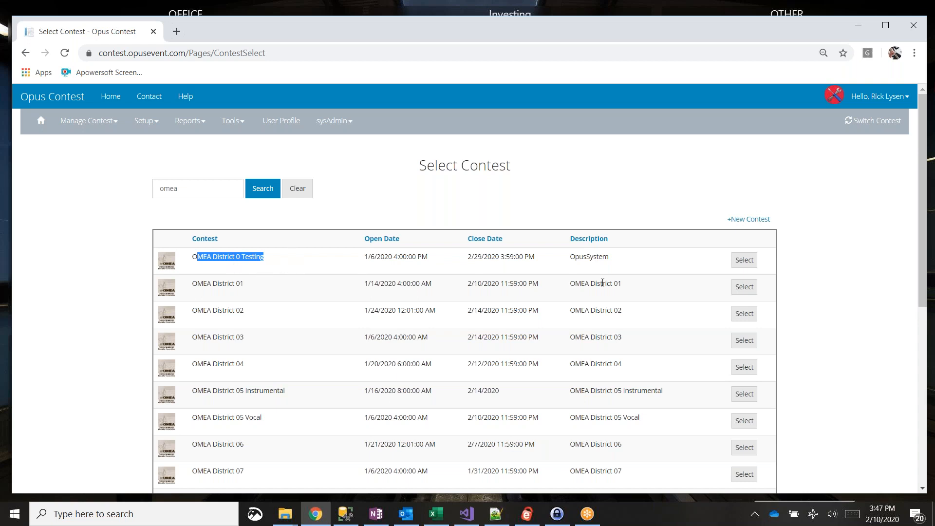
{"action": "left_click", "coordinate": [744, 260]}
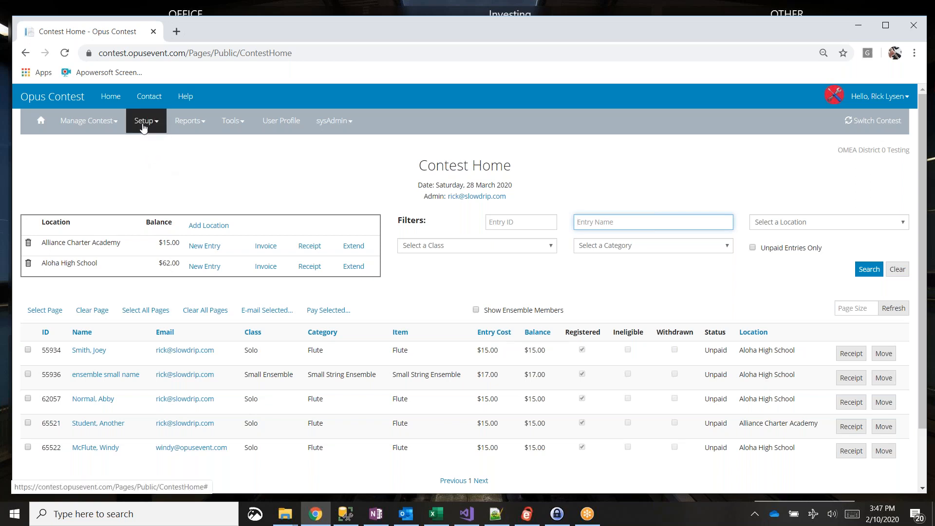
- Open the Scheduling section of the contest's settings
{"action": "left_click", "coordinate": [144, 127]}
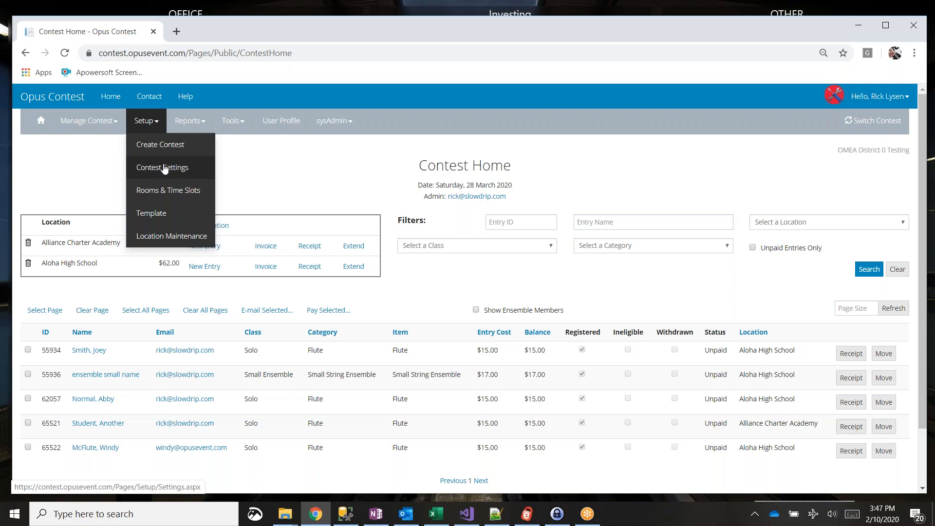
{"action": "left_click", "coordinate": [163, 170]}
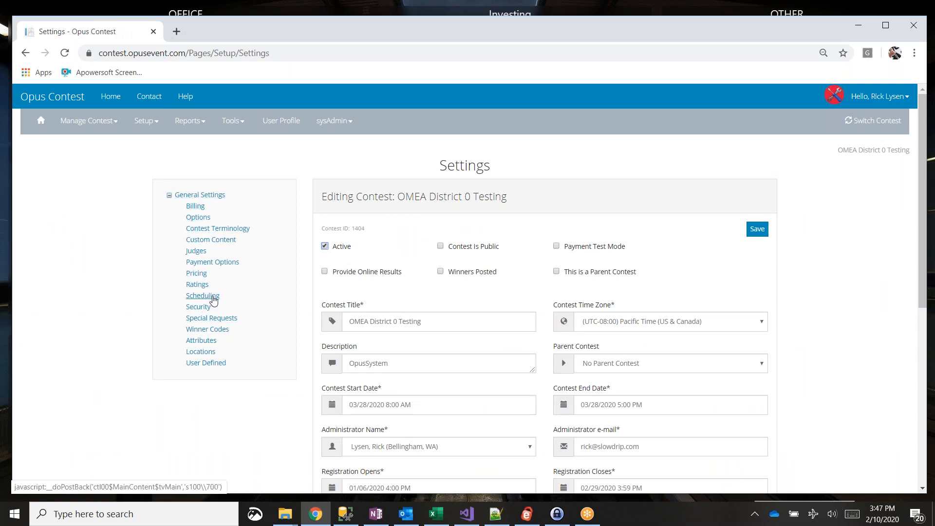
{"action": "left_click", "coordinate": [213, 299]}
{"action": "scroll", "coordinate": [791, 312], "scroll_direction": "down", "scroll_amount": 2}
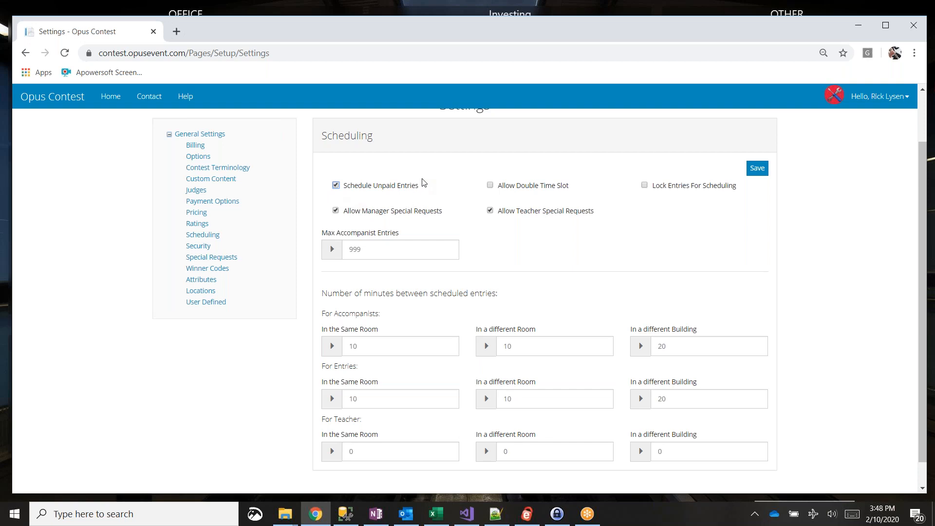
- Review the Schedule Unpaid Entries, Allow Double Time Slot and Max Accompanist Entries scheduling options
{"action": "left_click_drag", "start_coordinate": [331, 196], "coordinate": [407, 203]}
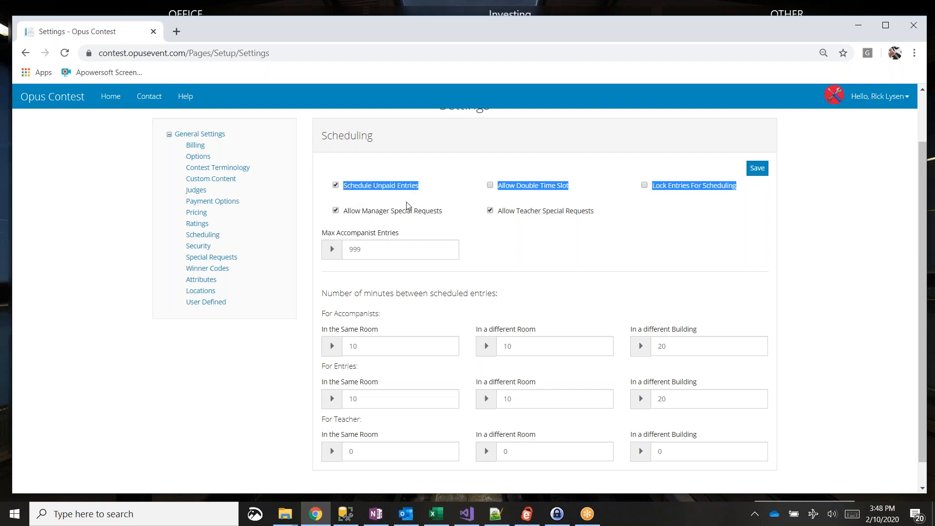
{"action": "left_click", "coordinate": [408, 202]}
{"action": "left_click_drag", "start_coordinate": [423, 190], "coordinate": [346, 192]}
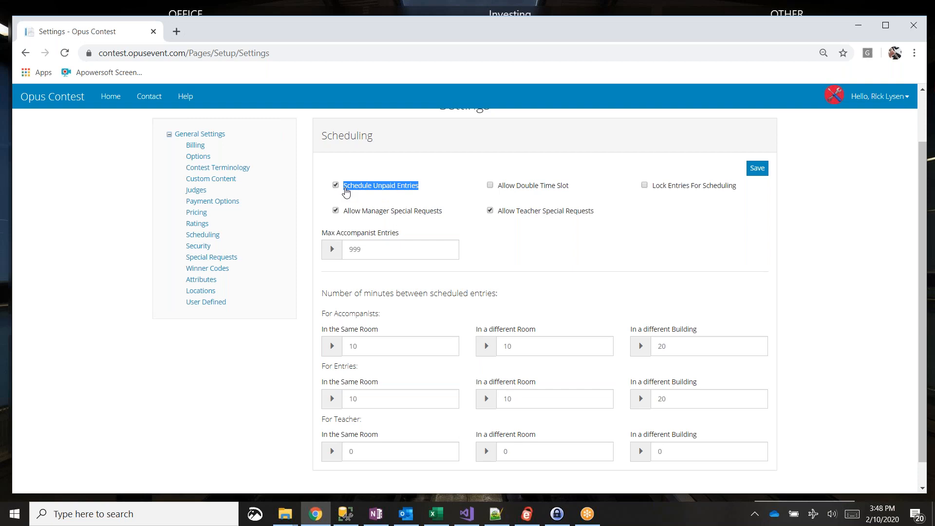
{"action": "left_click", "coordinate": [354, 198]}
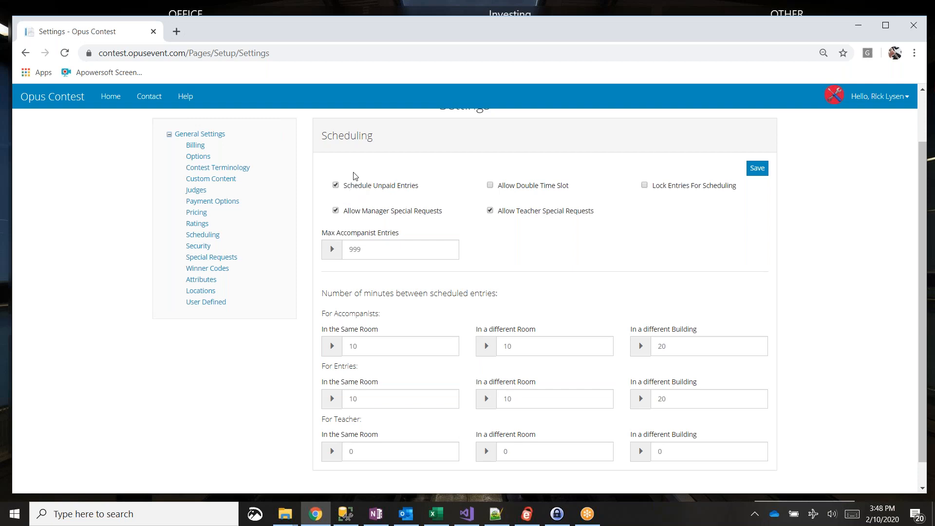
{"action": "left_click_drag", "start_coordinate": [343, 188], "coordinate": [373, 188]}
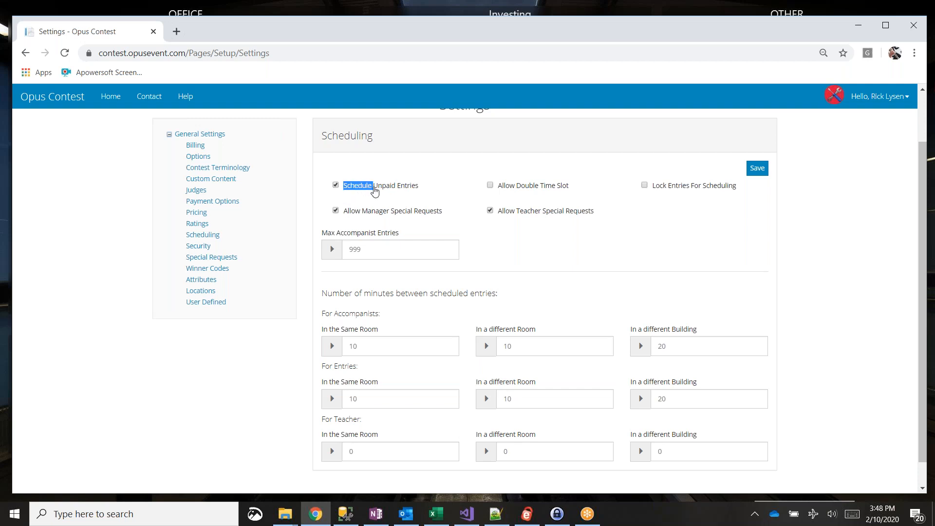
{"action": "left_click", "coordinate": [426, 187]}
{"action": "left_click_drag", "start_coordinate": [499, 189], "coordinate": [584, 198]}
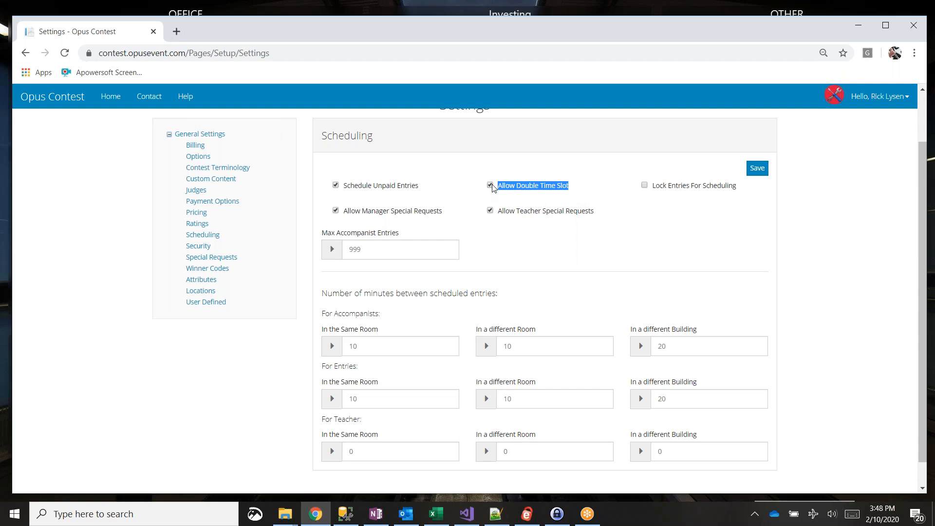
{"action": "left_click", "coordinate": [509, 173]}
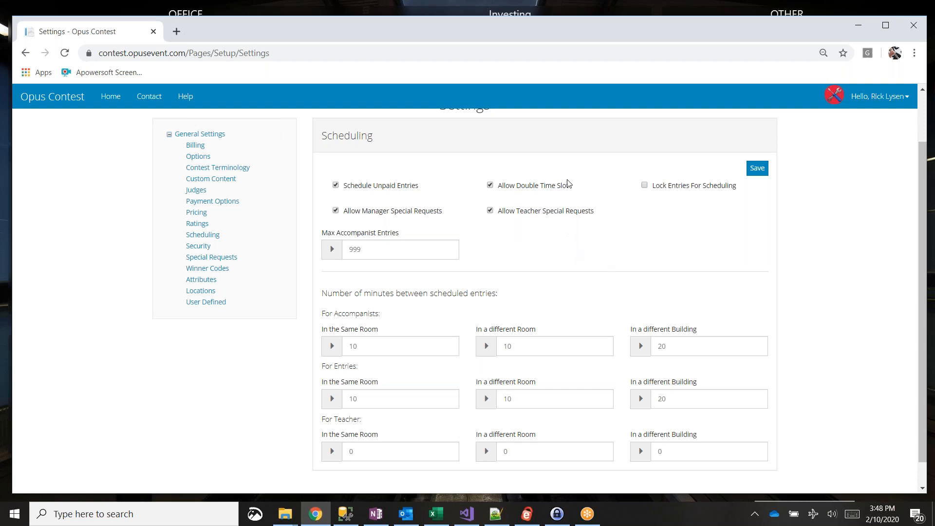
{"action": "left_click_drag", "start_coordinate": [577, 189], "coordinate": [499, 190]}
{"action": "left_click", "coordinate": [515, 193]}
{"action": "left_click", "coordinate": [377, 250]}
{"action": "left_click_drag", "start_coordinate": [377, 249], "coordinate": [340, 250]}
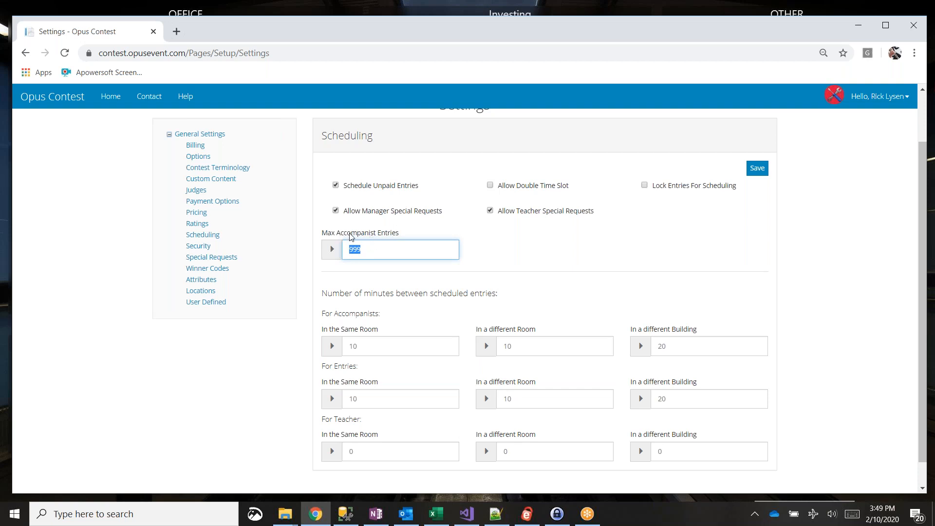
{"action": "left_click", "coordinate": [382, 249]}
{"action": "left_click_drag", "start_coordinate": [399, 233], "coordinate": [322, 235]}
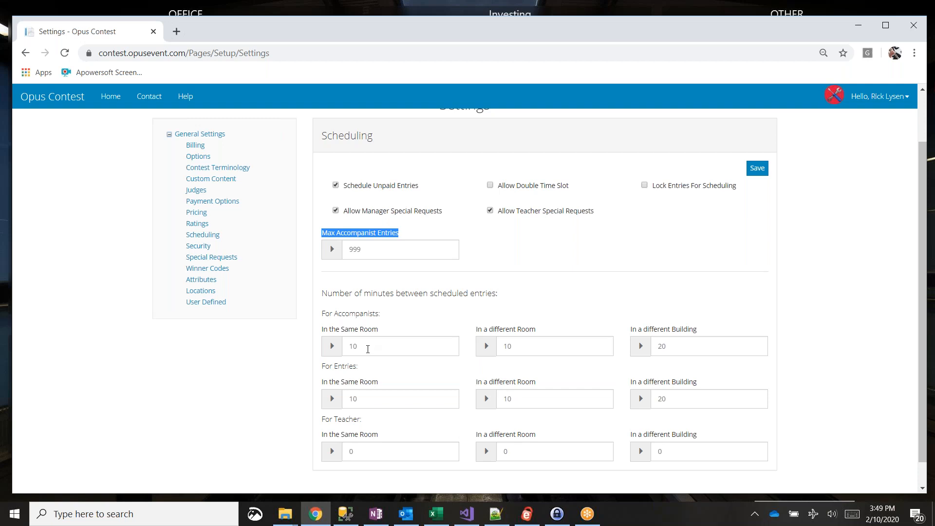
- Examine the number of minutes between scheduled entries, looking at the accompanist and entry groups
{"action": "left_click", "coordinate": [366, 350]}
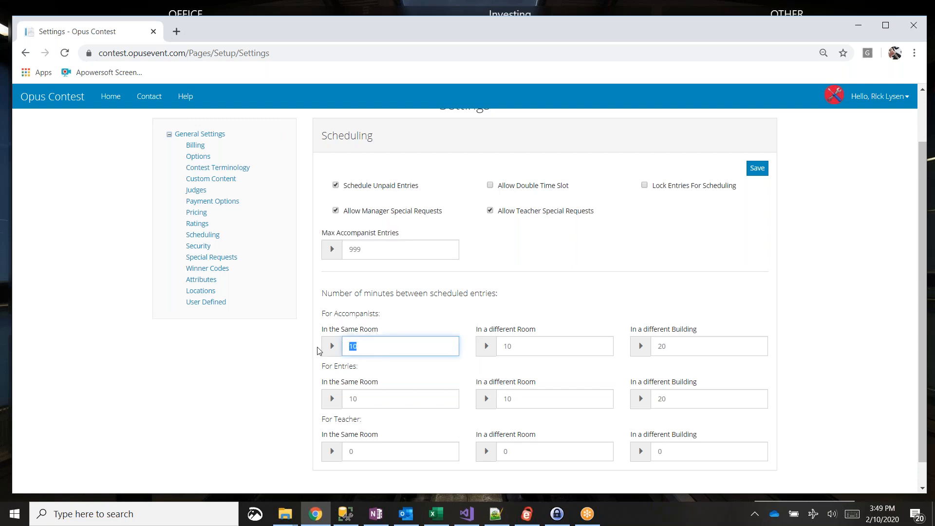
{"action": "left_click", "coordinate": [340, 365]}
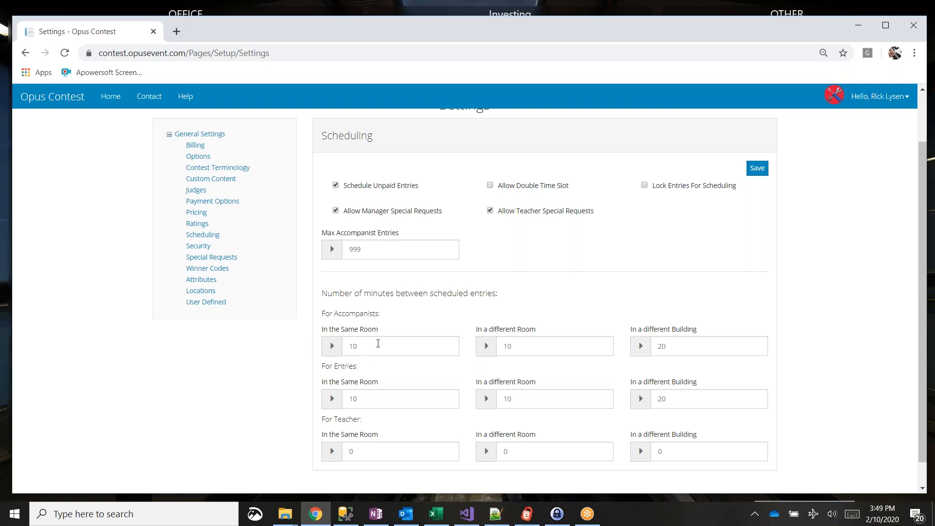
{"action": "left_click_drag", "start_coordinate": [322, 293], "coordinate": [497, 292]}
{"action": "left_click_drag", "start_coordinate": [381, 314], "coordinate": [321, 314]}
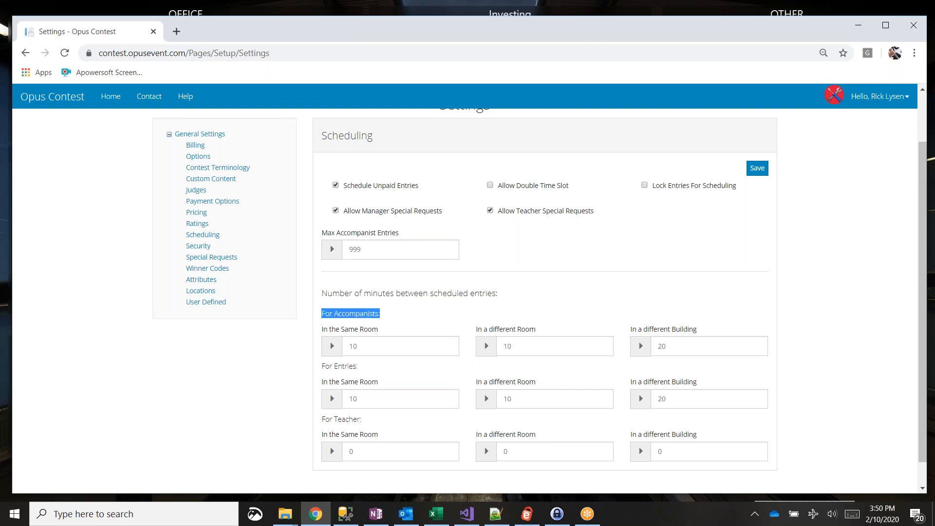
{"action": "left_click", "coordinate": [368, 372]}
{"action": "triple_click", "coordinate": [317, 371]}
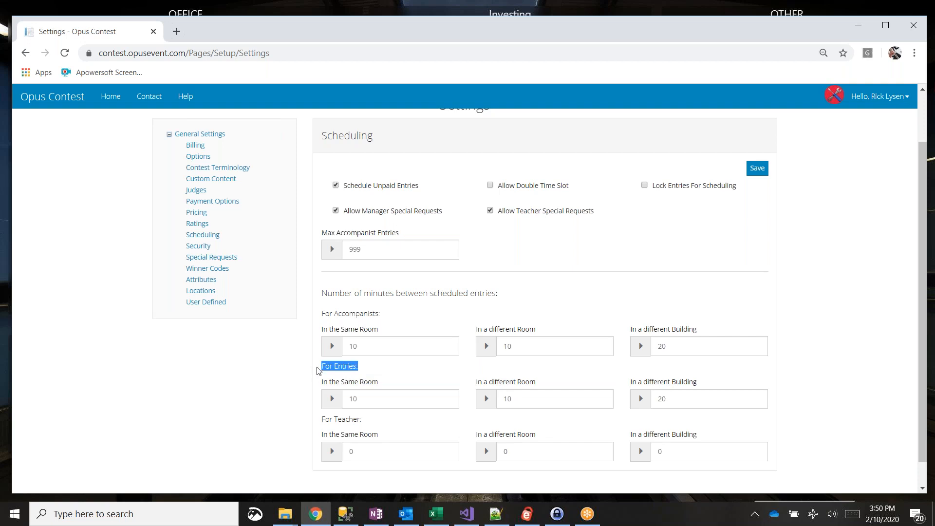
- Set the accompanists' minutes between scheduled entries in the same room to 0
{"action": "left_click_drag", "start_coordinate": [381, 349], "coordinate": [328, 349]}
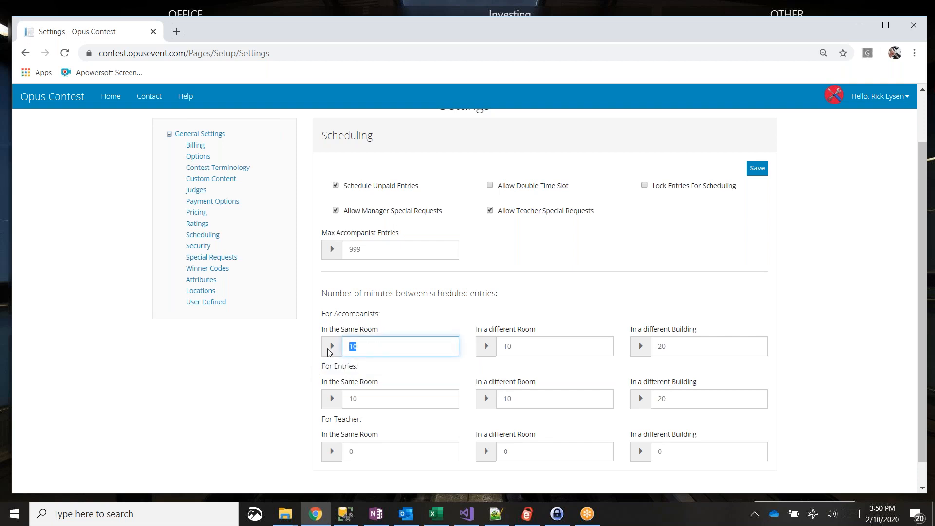
{"action": "left_click", "coordinate": [376, 347]}
{"action": "double_click", "coordinate": [367, 350]}
{"action": "left_click", "coordinate": [361, 347]}
{"action": "left_click_drag", "start_coordinate": [362, 347], "coordinate": [344, 348]}
{"action": "type", "text": "0"}
- Check the accompanists' different-room and different-building minutes, and set their same-room value to 10
{"action": "left_click", "coordinate": [505, 347]}
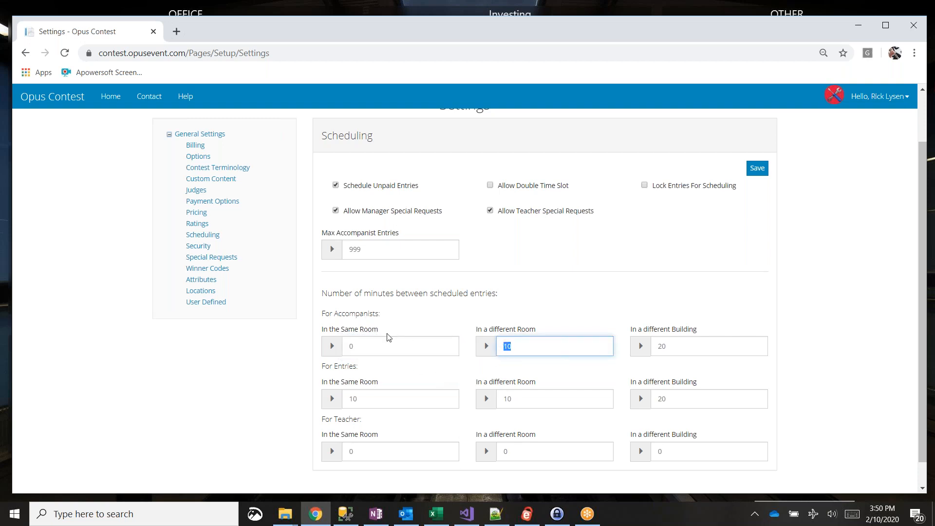
{"action": "left_click_drag", "start_coordinate": [506, 346], "coordinate": [510, 346]}
{"action": "left_click", "coordinate": [516, 347]}
{"action": "left_click", "coordinate": [682, 345]}
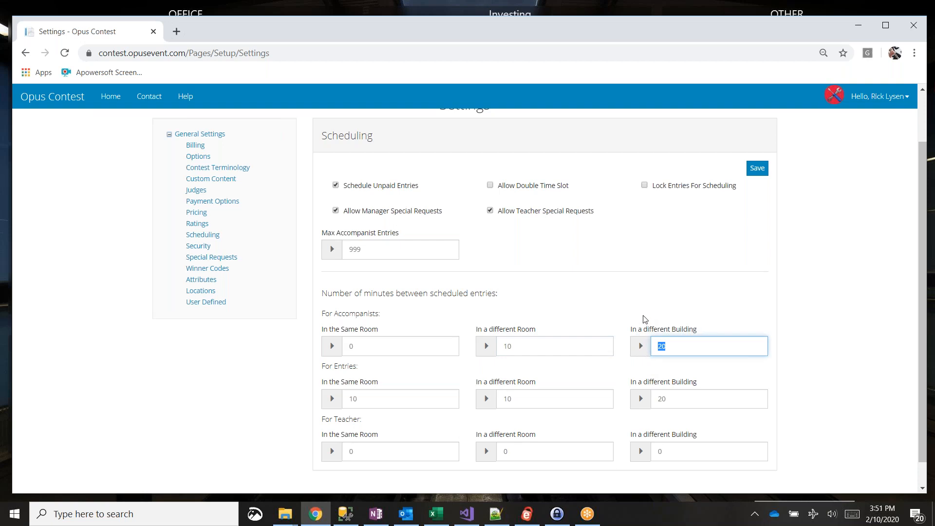
{"action": "left_click", "coordinate": [392, 345]}
{"action": "type", "text": "10"}
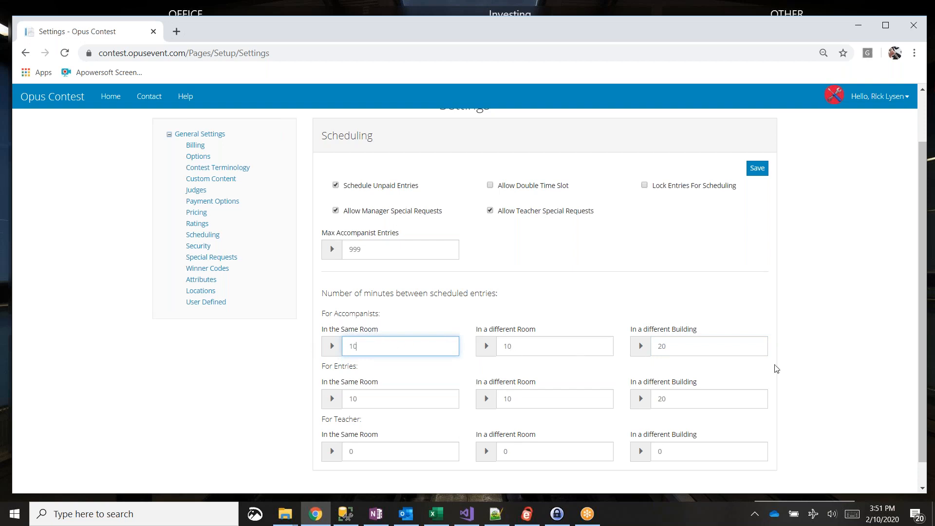
- Change the accompanists' same-room gap between scheduled entries to 0 minutes
{"action": "left_click", "coordinate": [403, 324]}
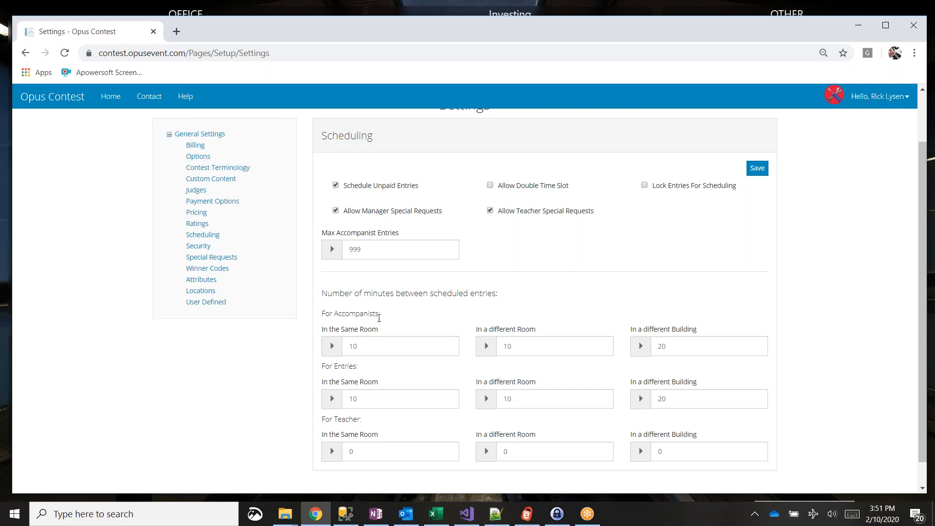
{"action": "left_click_drag", "start_coordinate": [366, 372], "coordinate": [314, 368]}
{"action": "left_click", "coordinate": [373, 346]}
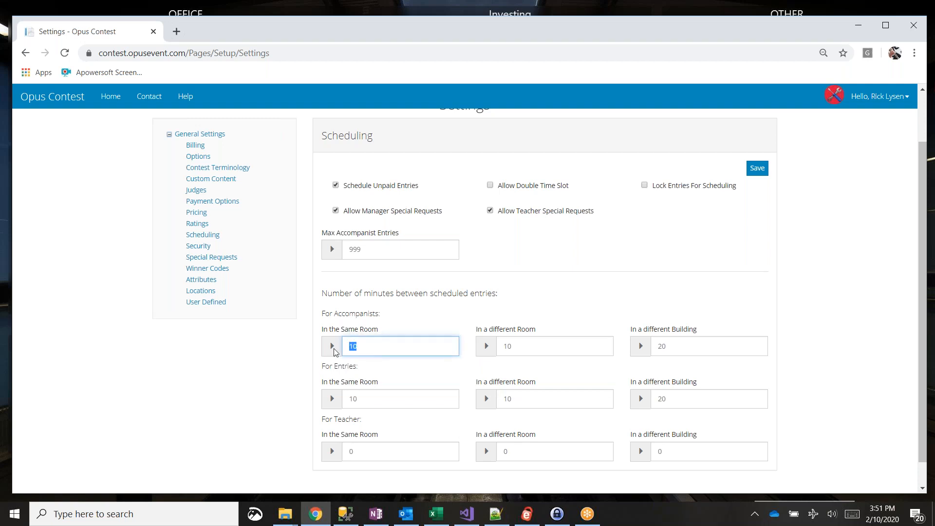
{"action": "type", "text": "0"}
- Review the same-room gap for entries and the three teacher gaps, and compare them with the accompanists' same-room value
{"action": "left_click", "coordinate": [357, 398]}
{"action": "left_click_drag", "start_coordinate": [357, 397], "coordinate": [337, 399]}
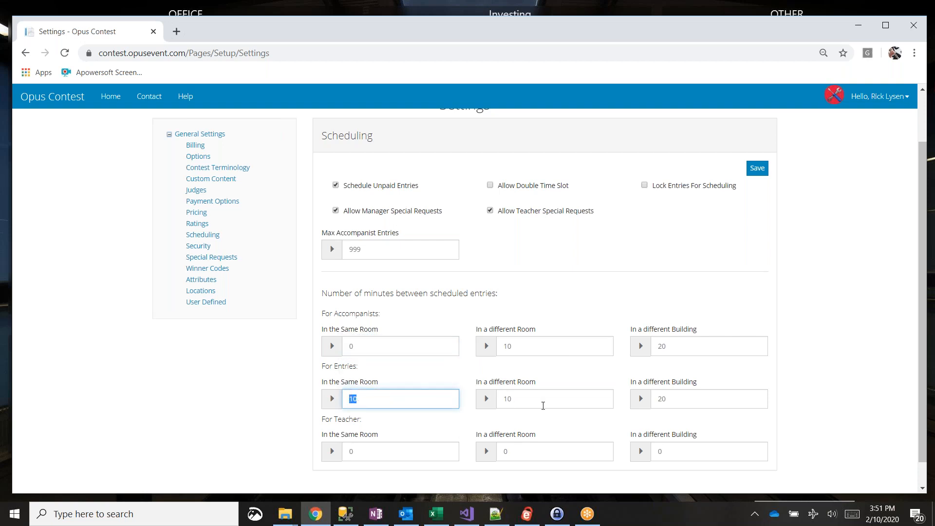
{"action": "left_click_drag", "start_coordinate": [378, 449], "coordinate": [312, 447]}
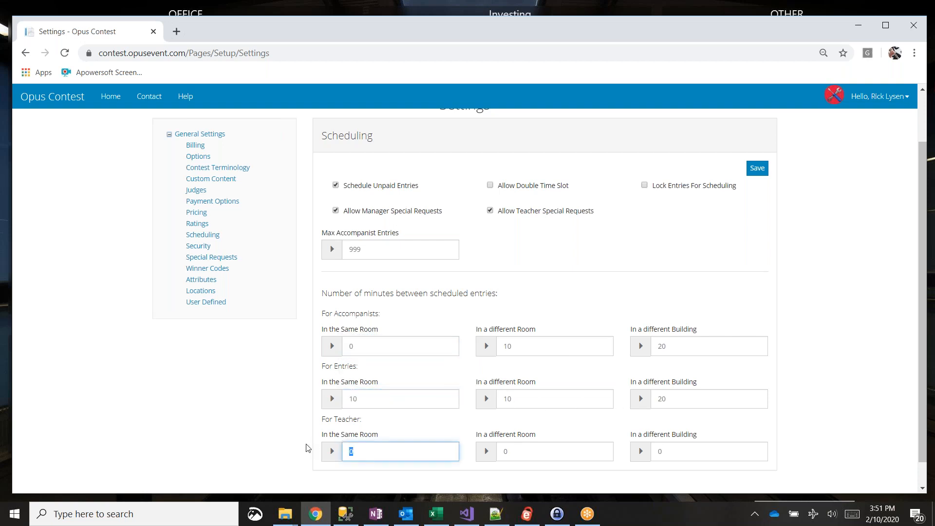
{"action": "left_click_drag", "start_coordinate": [522, 452], "coordinate": [477, 455]}
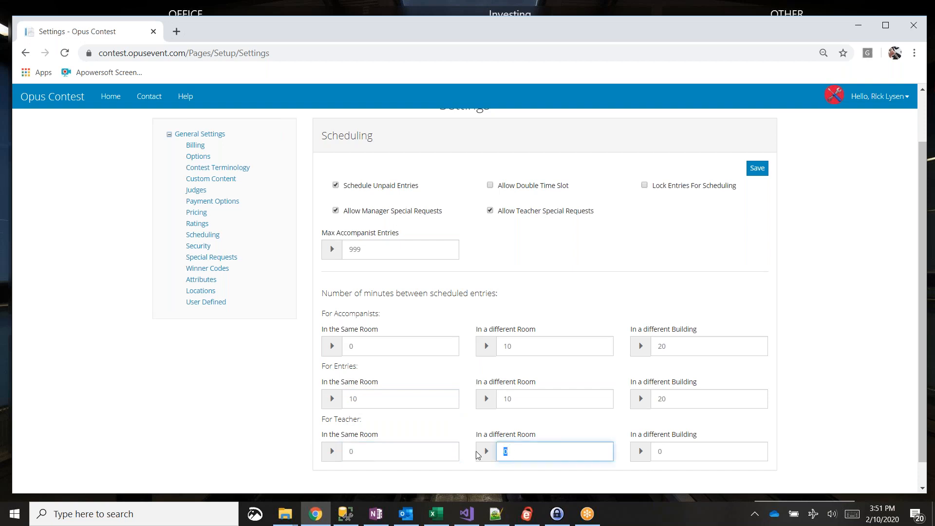
{"action": "left_click_drag", "start_coordinate": [687, 451], "coordinate": [609, 451]}
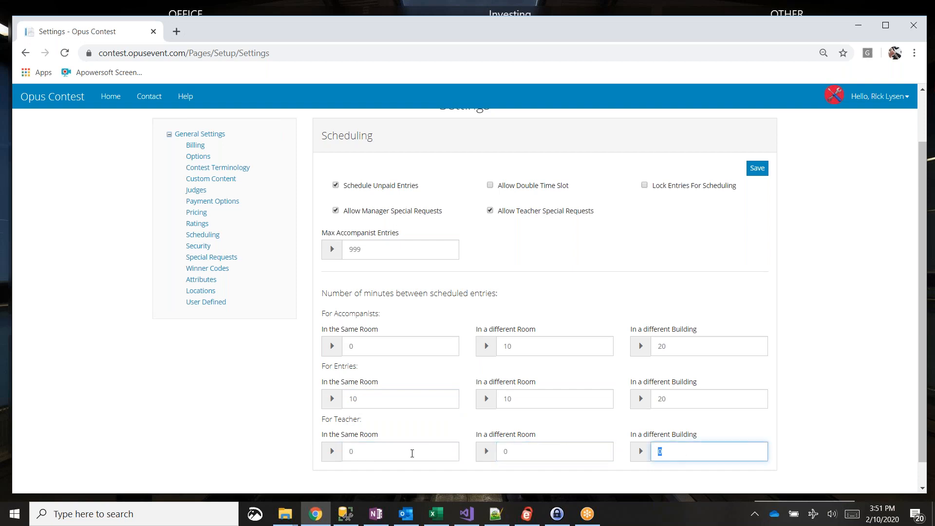
{"action": "left_click_drag", "start_coordinate": [412, 454], "coordinate": [333, 455]}
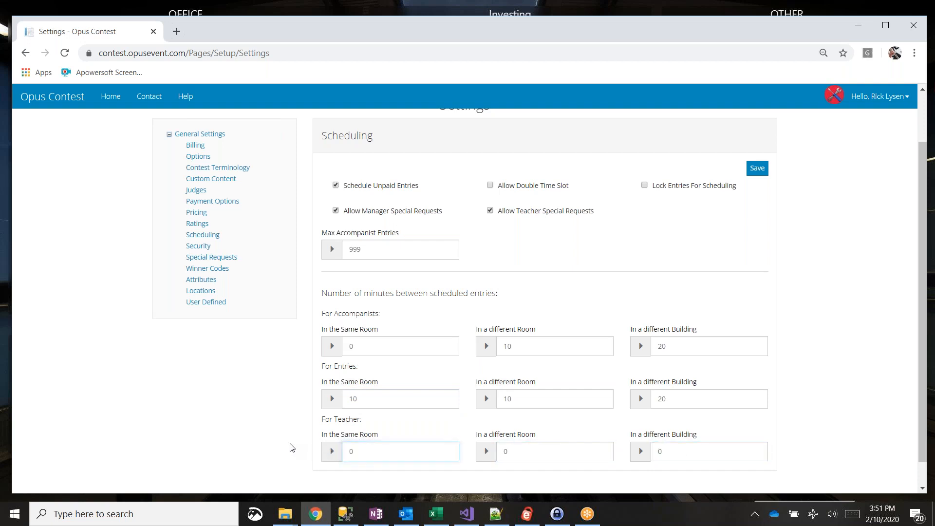
{"action": "left_click_drag", "start_coordinate": [368, 423], "coordinate": [320, 431]}
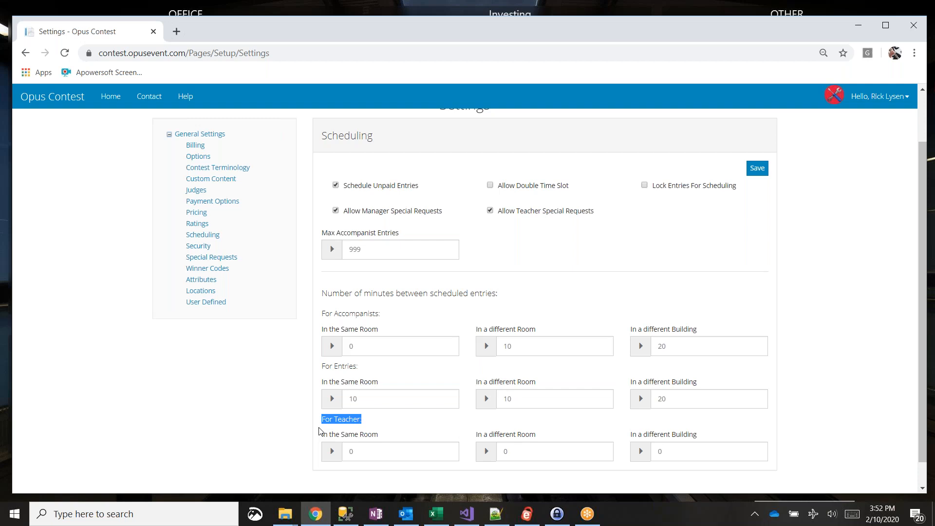
{"action": "double_click", "coordinate": [350, 346]}
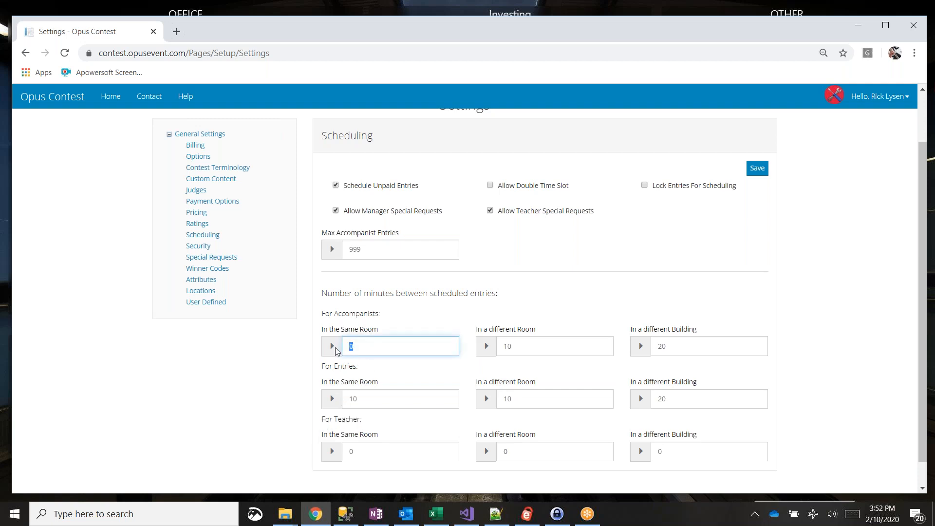
- Set the accompanists' same-room gap between scheduled entries to 10 minutes and save the scheduling settings
{"action": "left_click_drag", "start_coordinate": [361, 398], "coordinate": [347, 400]}
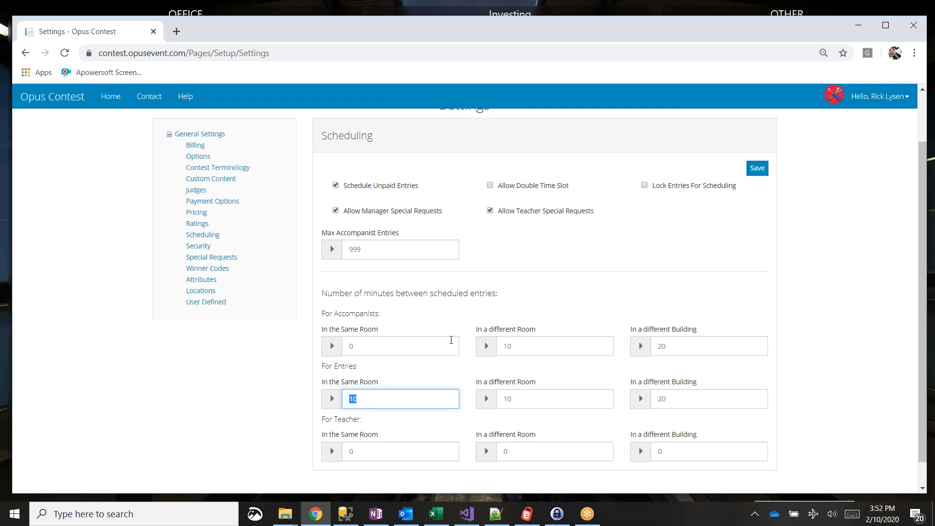
{"action": "double_click", "coordinate": [349, 347]}
{"action": "type", "text": "10"}
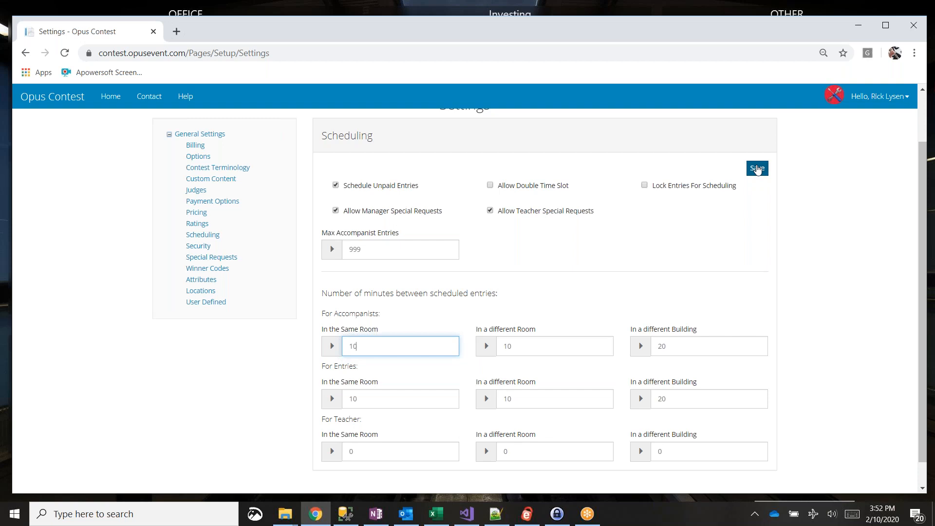
{"action": "left_click", "coordinate": [757, 169]}
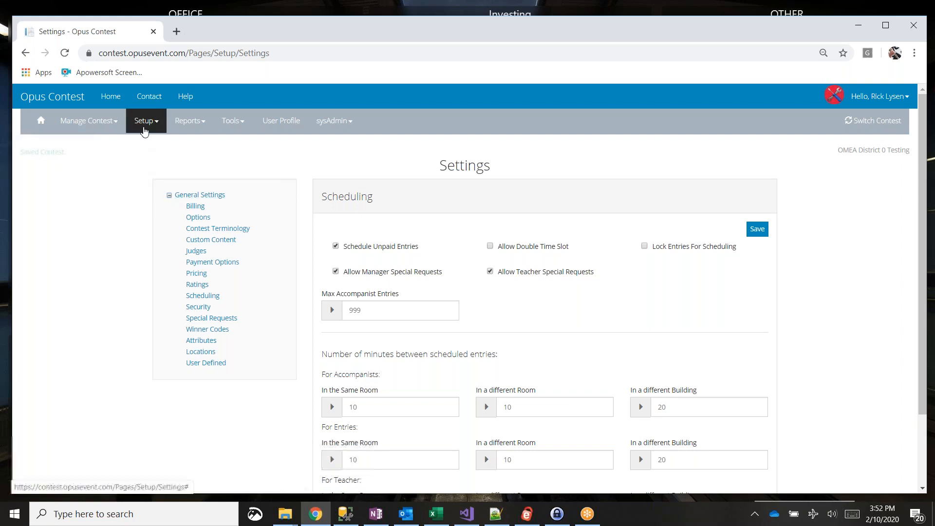
- Open the Rooms & Time Slots setup and expand Main Building, Woodwinds #1 and Woodwinds #2 to show their time slots
{"action": "left_click", "coordinate": [144, 128]}
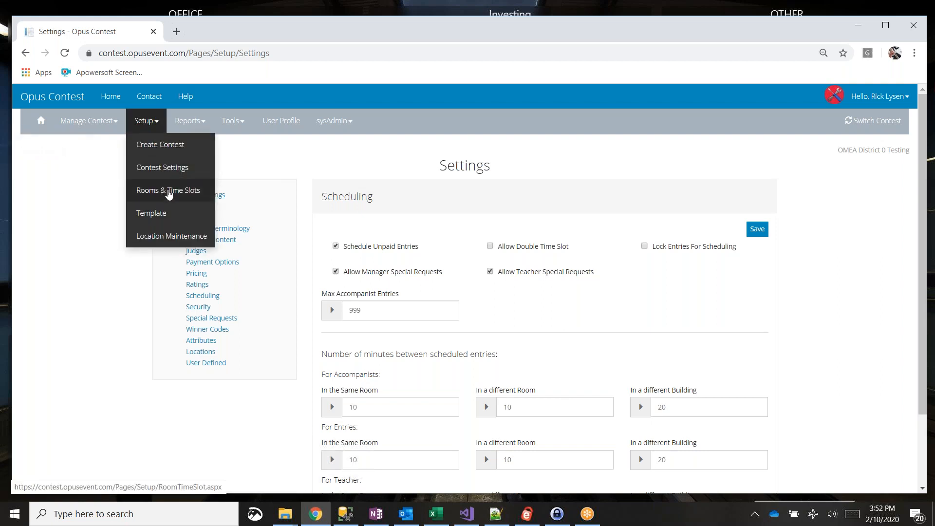
{"action": "left_click", "coordinate": [170, 193]}
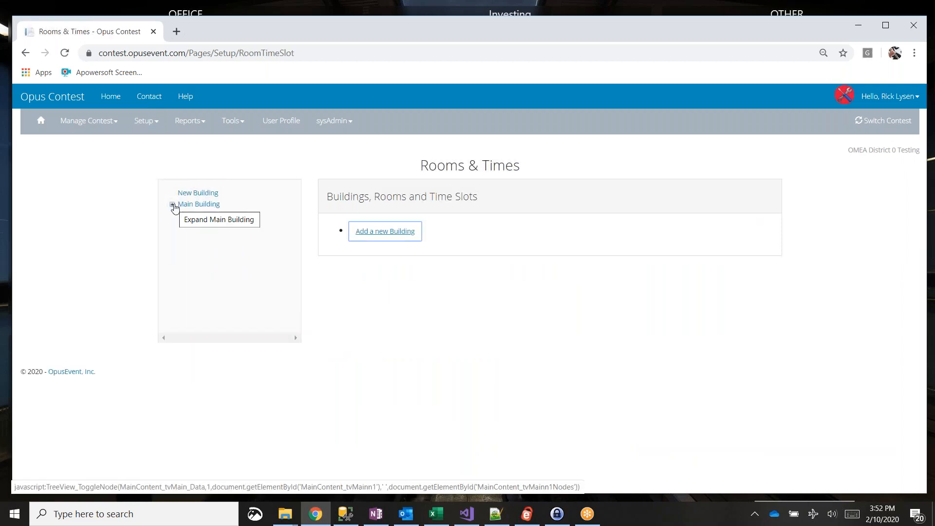
{"action": "left_click", "coordinate": [172, 204]}
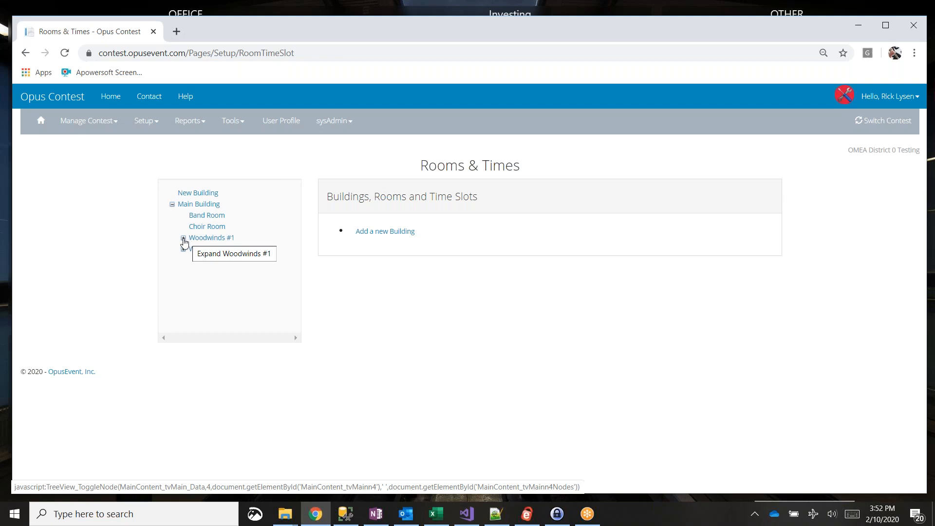
{"action": "left_click", "coordinate": [184, 238]}
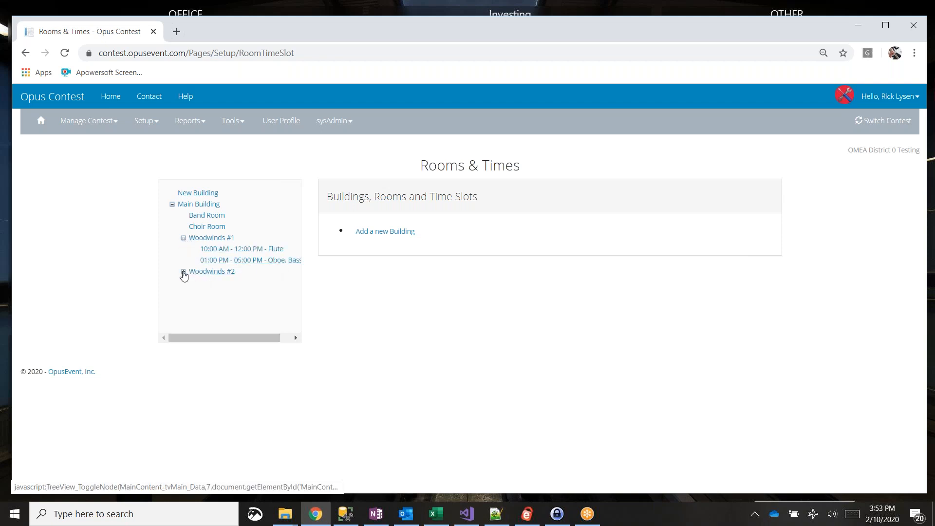
{"action": "left_click", "coordinate": [184, 273]}
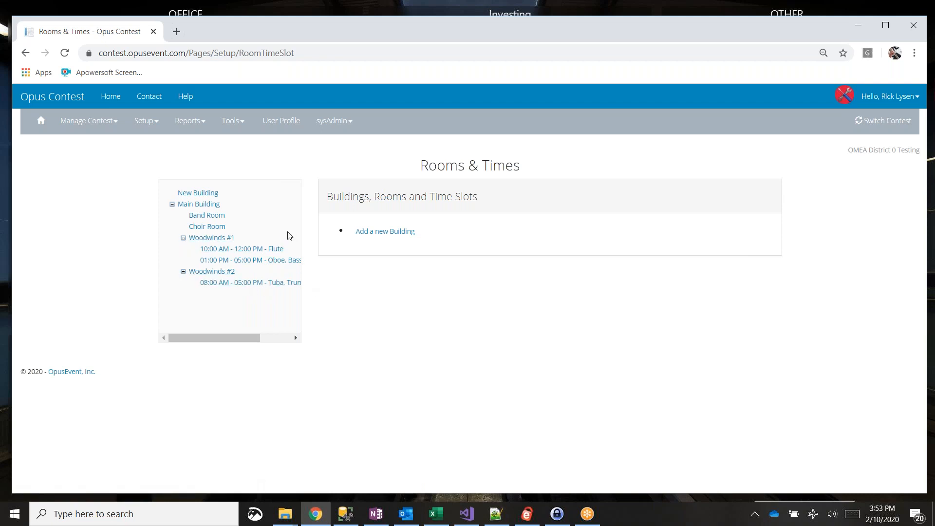
{"action": "mouse_move", "coordinate": [254, 338]}
{"action": "left_mouse_down"}
{"action": "mouse_move", "coordinate": [278, 338]}
{"action": "mouse_move", "coordinate": [266, 339]}
{"action": "left_mouse_up"}
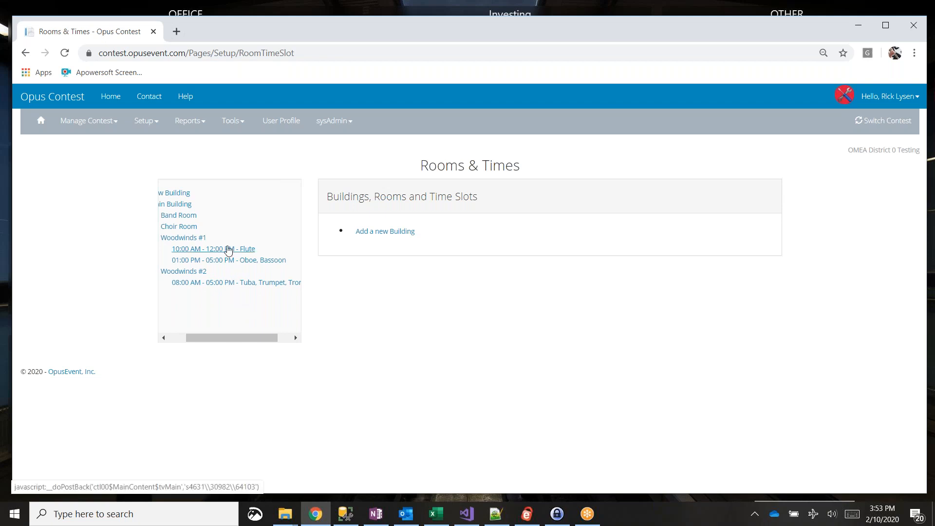
- Open the 10:00 AM - 12:00 PM Flute time slot and review its increment, start time, day and judge choices
{"action": "left_click", "coordinate": [228, 250]}
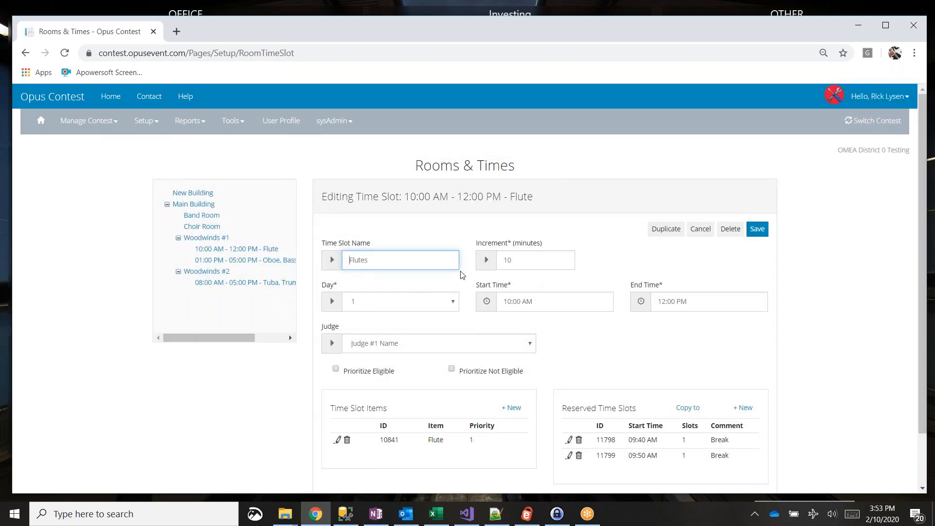
{"action": "left_click", "coordinate": [503, 253]}
{"action": "double_click", "coordinate": [503, 255]}
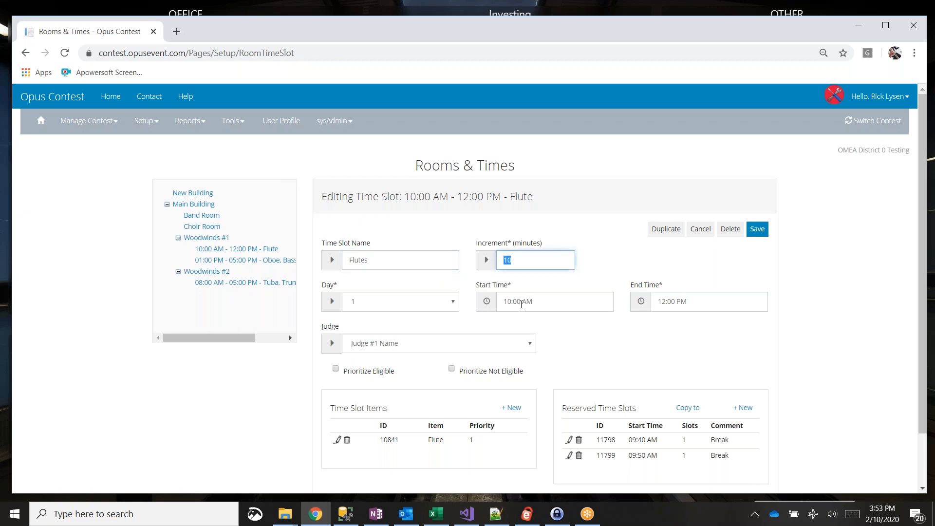
{"action": "left_click_drag", "start_coordinate": [537, 301], "coordinate": [502, 301]}
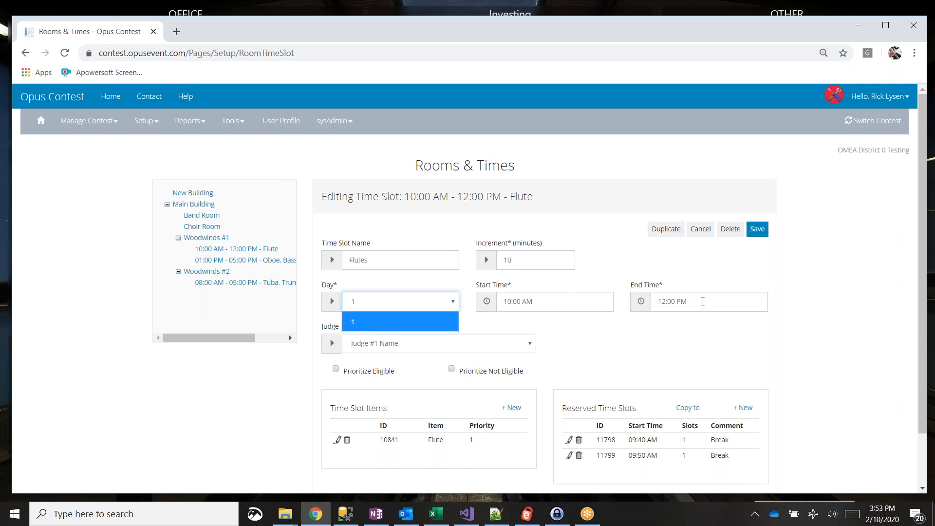
{"action": "left_click", "coordinate": [591, 387]}
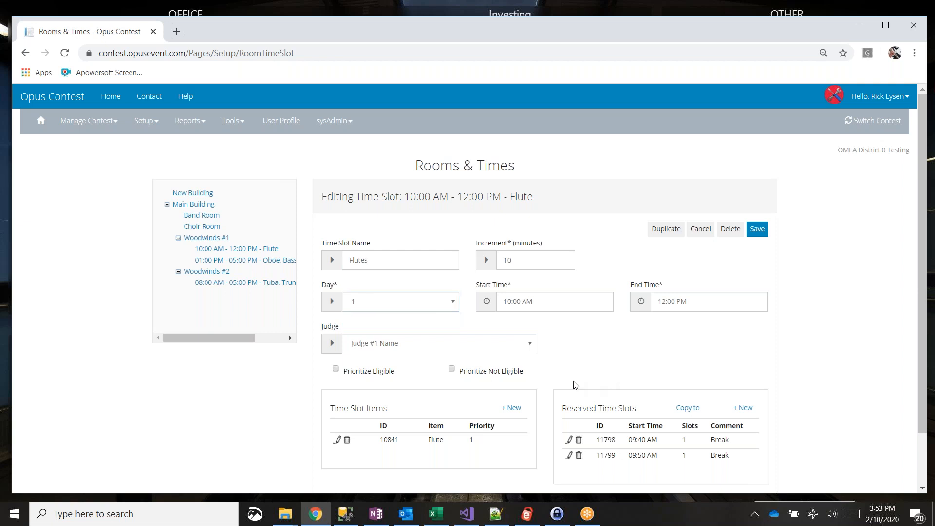
{"action": "left_click", "coordinate": [531, 345]}
{"action": "left_click", "coordinate": [601, 338]}
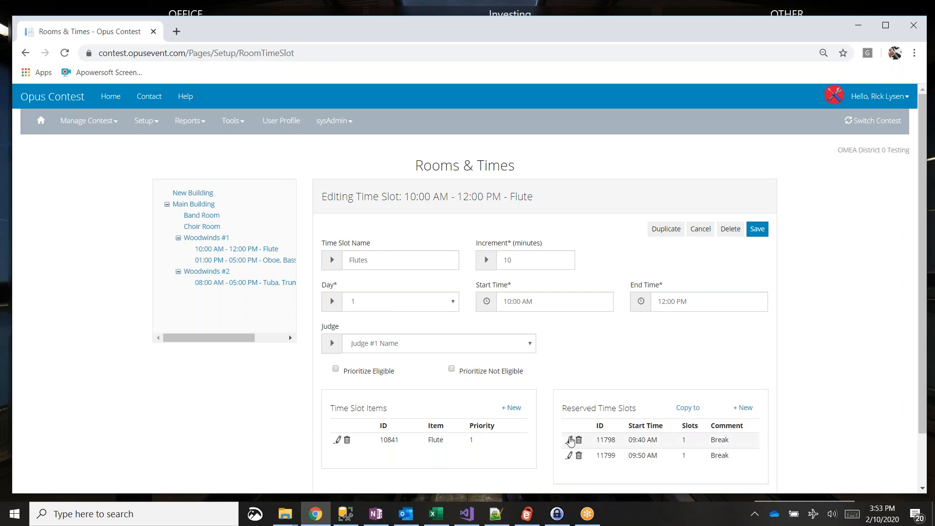
- Delete the 09:40 AM and 09:50 AM Break reservations from the Flute time slot
{"action": "left_click", "coordinate": [579, 440]}
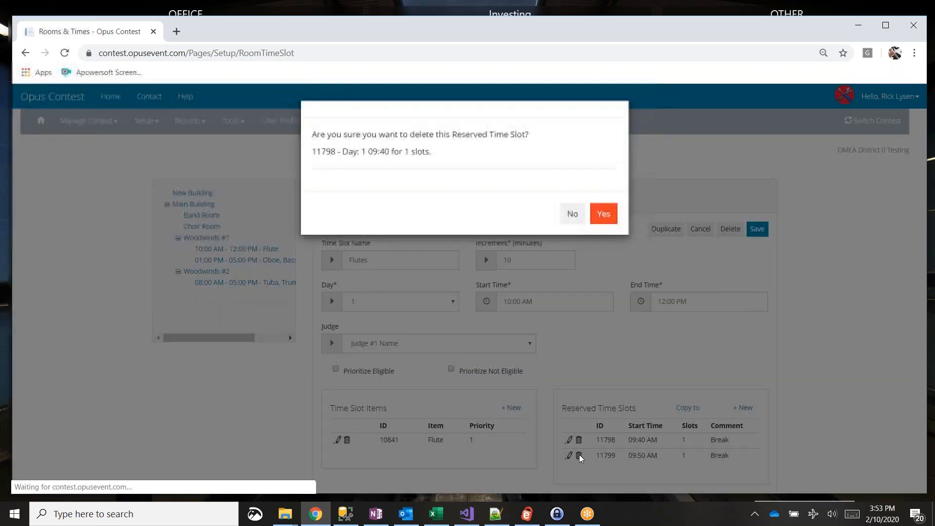
{"action": "key", "text": "Return"}
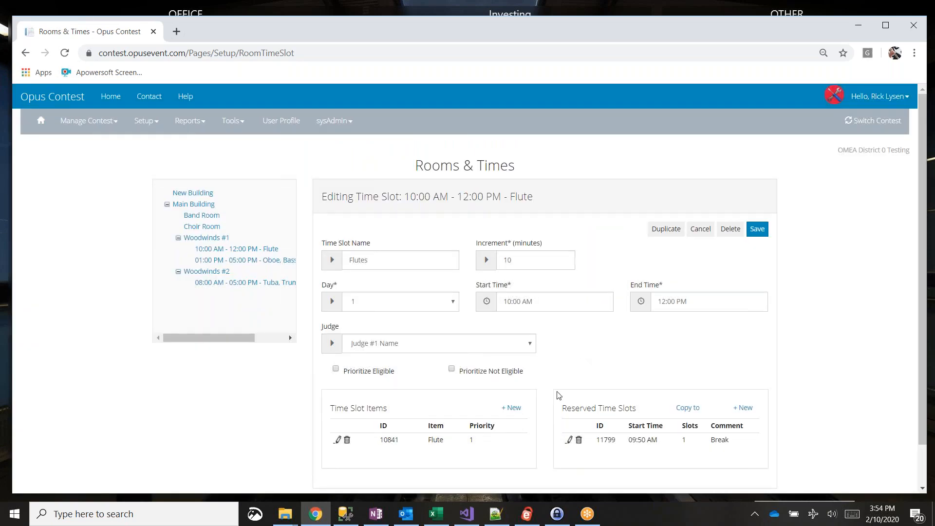
{"action": "left_click", "coordinate": [579, 441]}
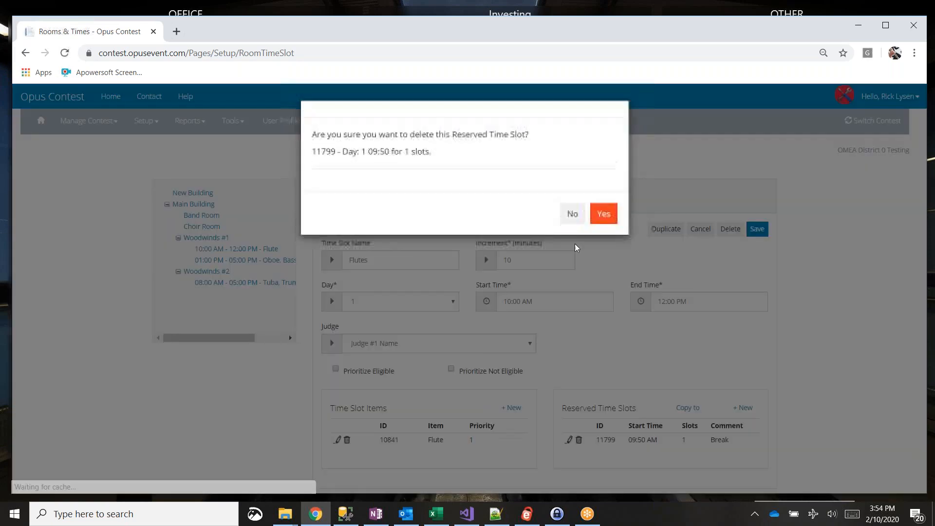
{"action": "key", "text": "Return"}
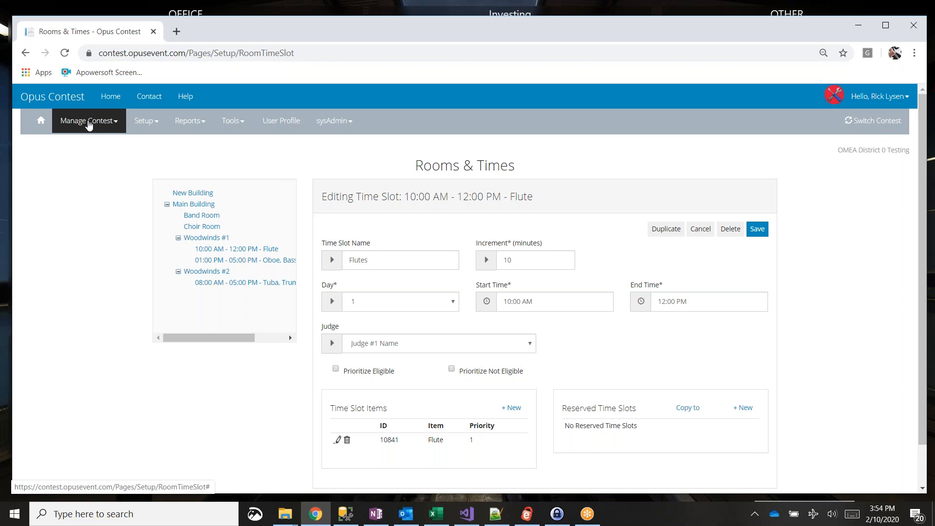
- Open the contest's Scheduling page in a separate browser tab and switch to it
{"action": "left_click", "coordinate": [88, 123]}
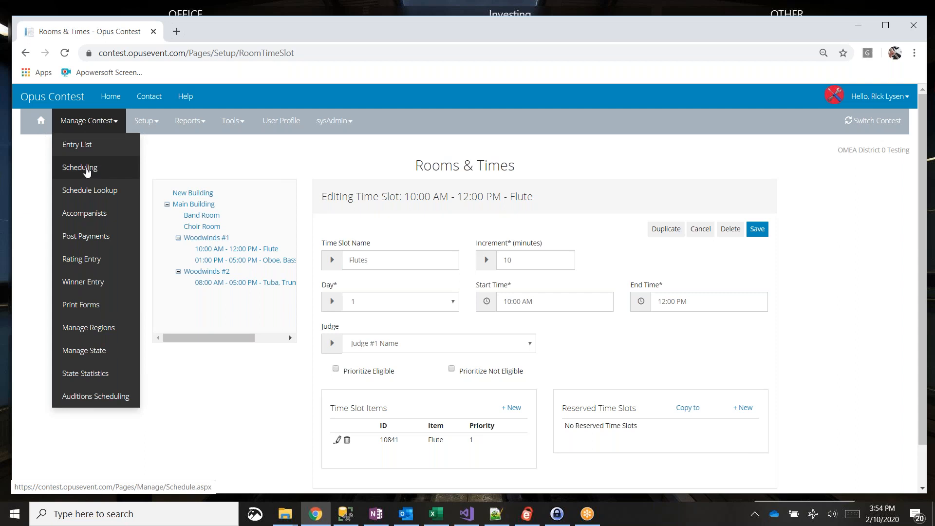
{"action": "left_click", "coordinate": [87, 168], "text": "ctrl"}
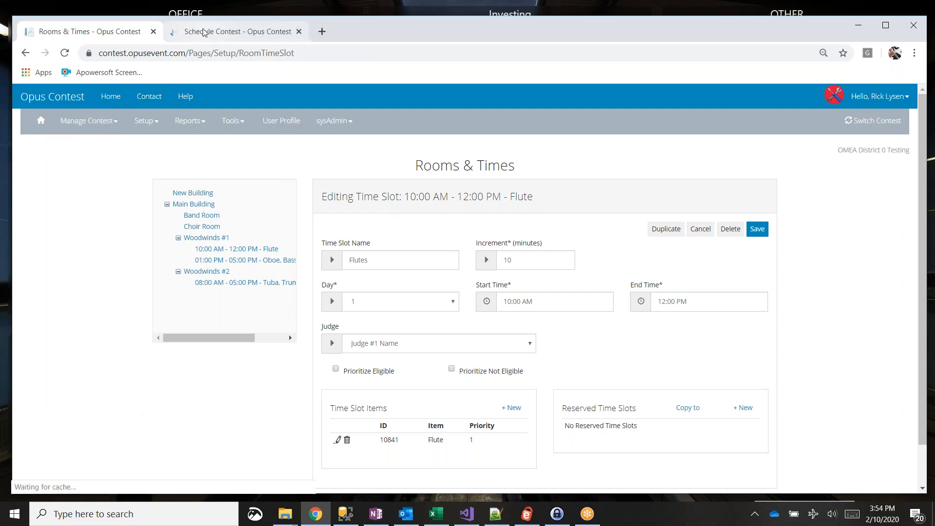
{"action": "left_click", "coordinate": [203, 32]}
{"action": "left_click", "coordinate": [106, 34]}
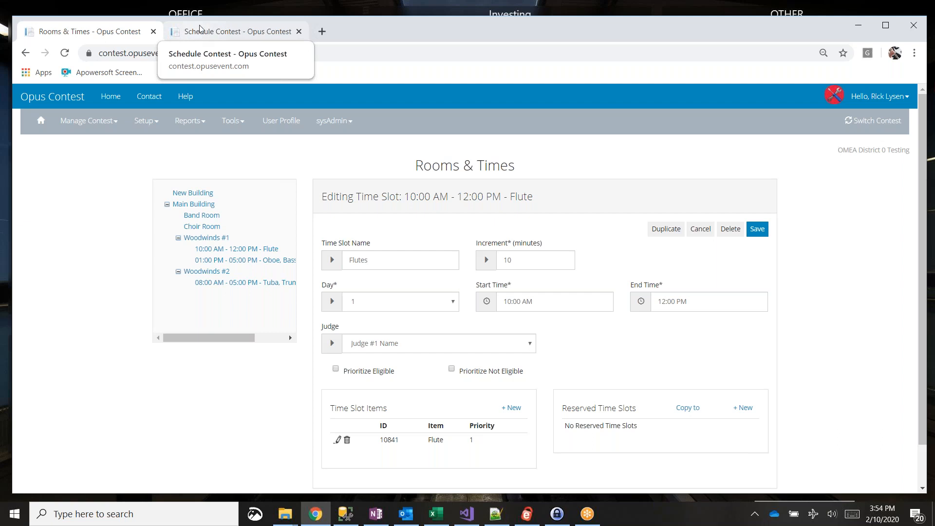
{"action": "left_click", "coordinate": [200, 29]}
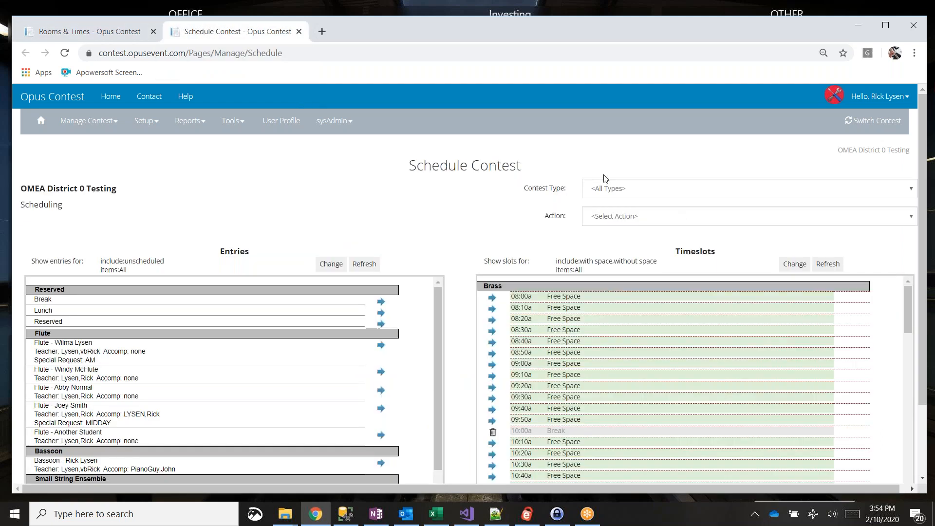
- Examine the Entries list and its display filter, going through all unscheduled entries from Reserved to Small String Ensemble
{"action": "left_click_drag", "start_coordinate": [925, 229], "coordinate": [925, 262]}
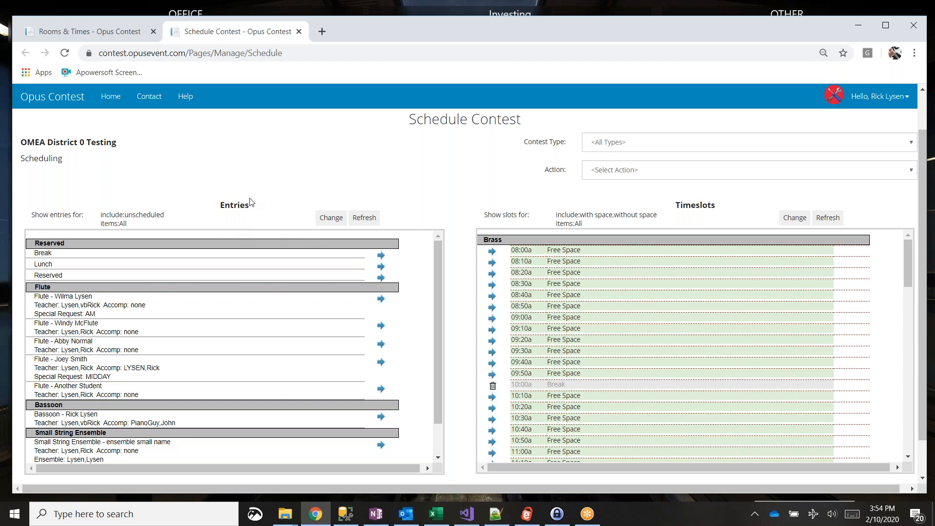
{"action": "triple_click", "coordinate": [209, 214]}
{"action": "left_click_drag", "start_coordinate": [249, 205], "coordinate": [235, 208]}
{"action": "left_click", "coordinate": [136, 224]}
{"action": "left_click_drag", "start_coordinate": [128, 225], "coordinate": [104, 215]}
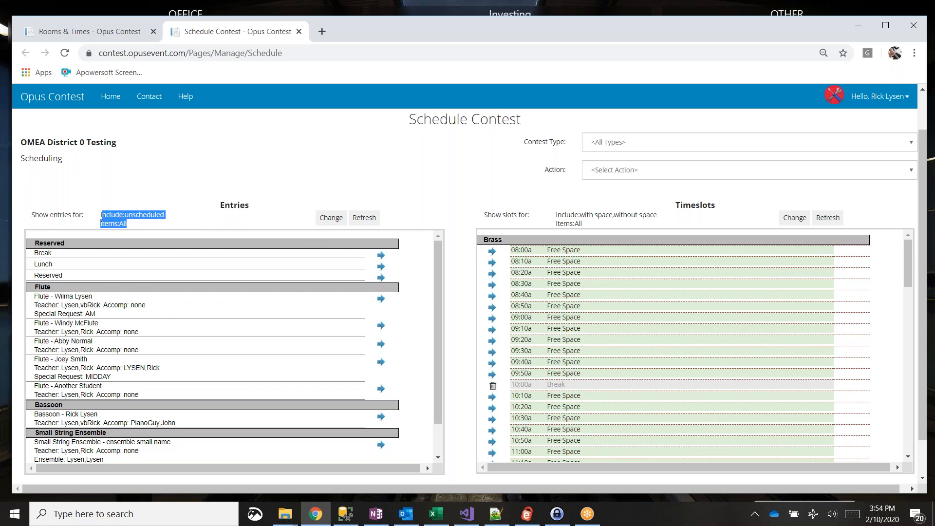
{"action": "left_click", "coordinate": [140, 228]}
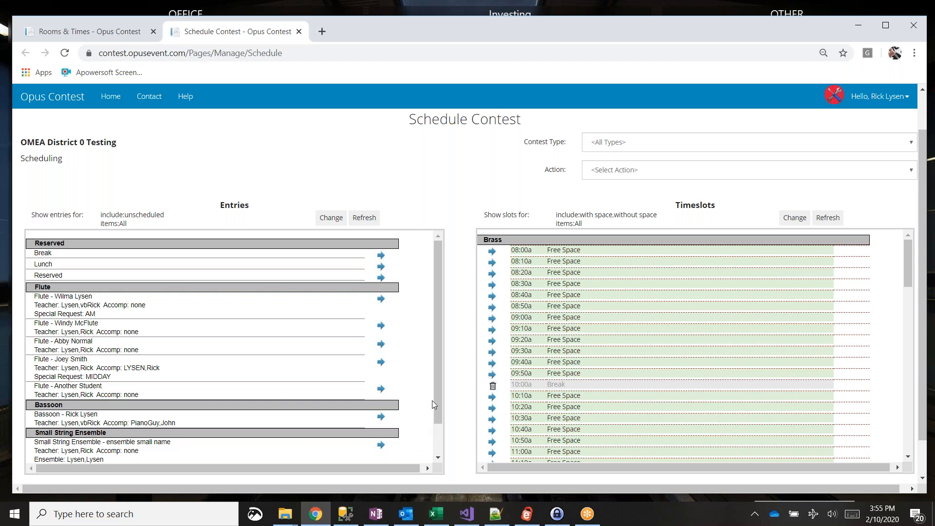
{"action": "left_click_drag", "start_coordinate": [436, 391], "coordinate": [439, 440]}
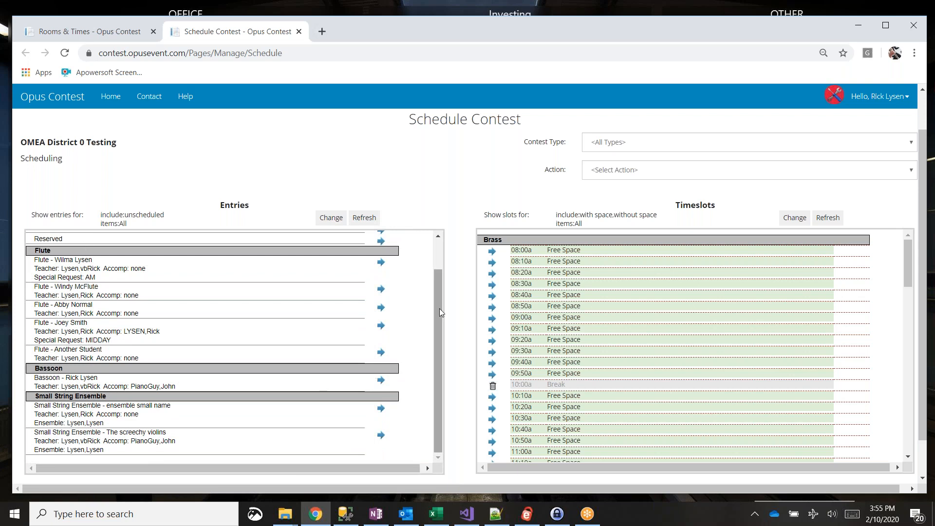
{"action": "left_click_drag", "start_coordinate": [439, 307], "coordinate": [443, 278]}
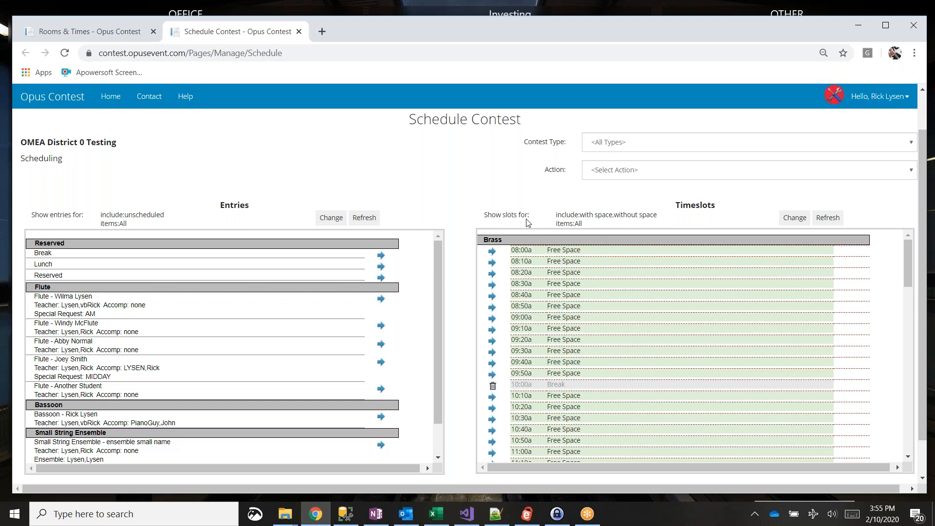
- Look through the Timeslots list from the Brass slots down to the Flutes slots
{"action": "left_click_drag", "start_coordinate": [719, 209], "coordinate": [676, 205]}
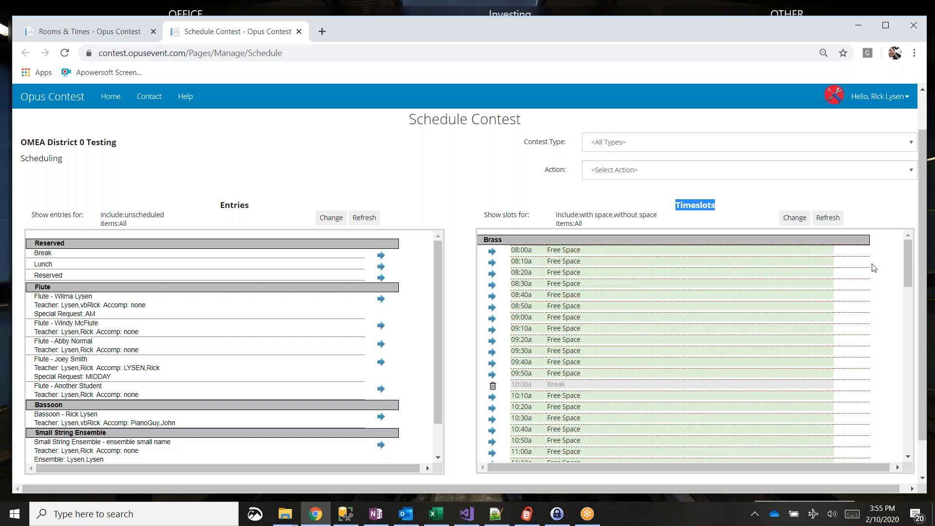
{"action": "left_click_drag", "start_coordinate": [910, 265], "coordinate": [911, 431]}
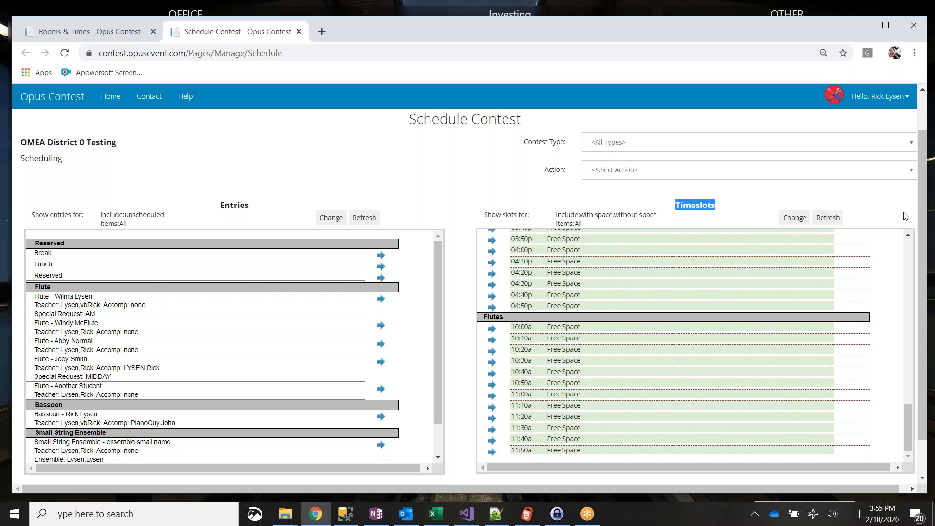
{"action": "scroll", "coordinate": [905, 216], "scroll_direction": "down", "scroll_amount": 1}
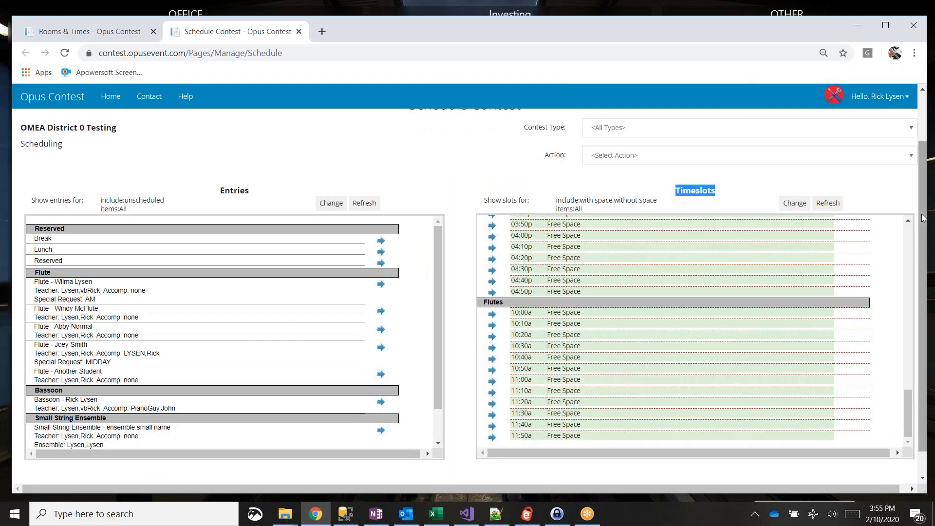
{"action": "left_click_drag", "start_coordinate": [922, 218], "coordinate": [930, 205]}
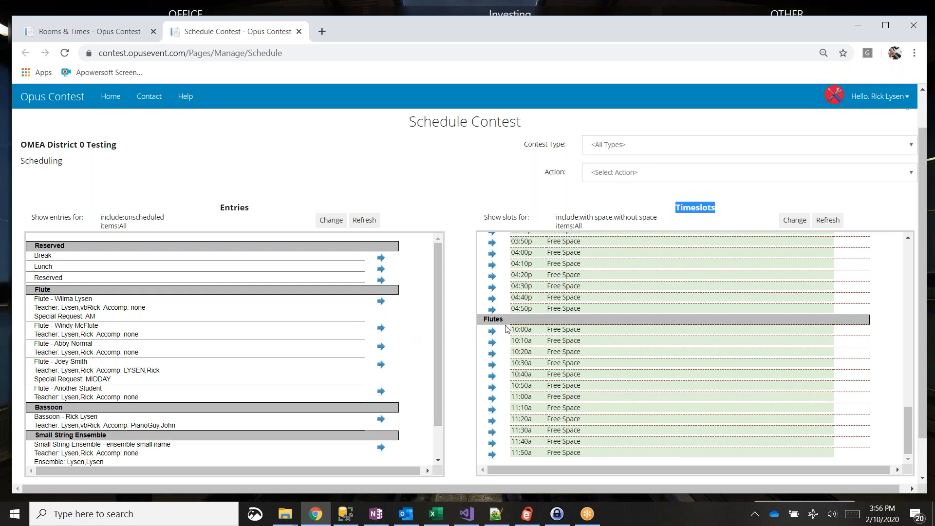
{"action": "left_click", "coordinate": [564, 199]}
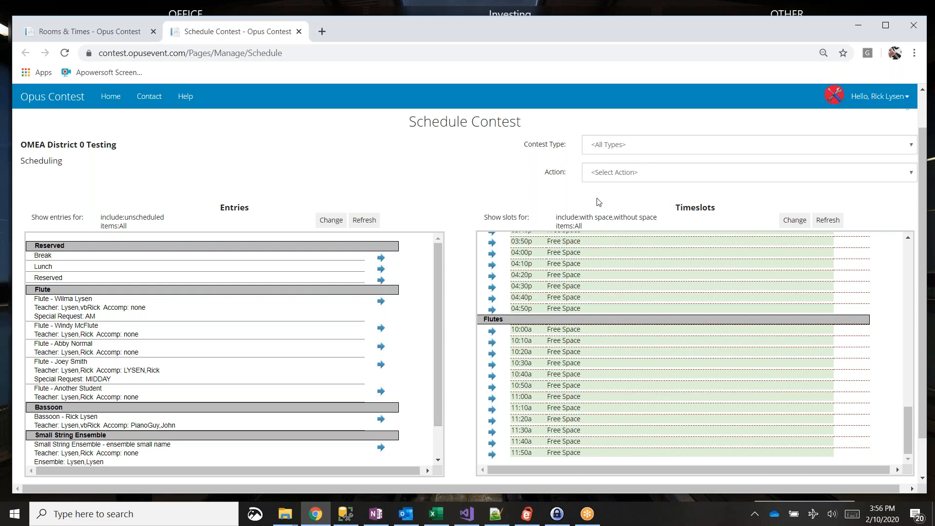
- Limit the Timeslots list to the Flutes slots only, keeping both empty and full timeslots included
{"action": "left_click", "coordinate": [799, 225]}
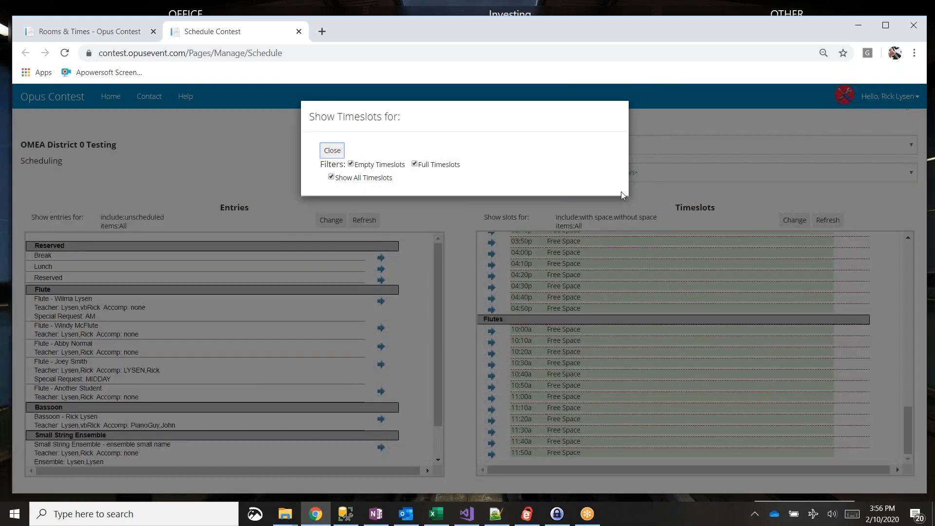
{"action": "left_click", "coordinate": [340, 153]}
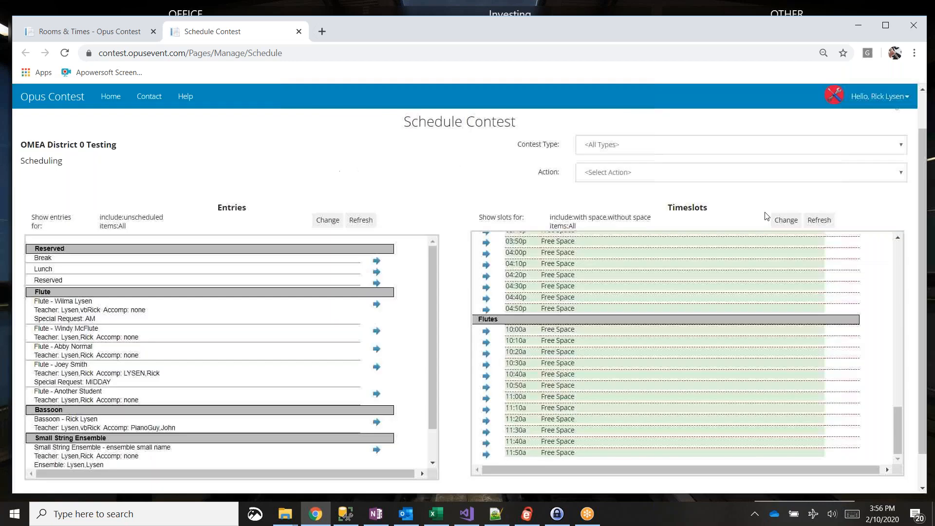
{"action": "left_click", "coordinate": [792, 223]}
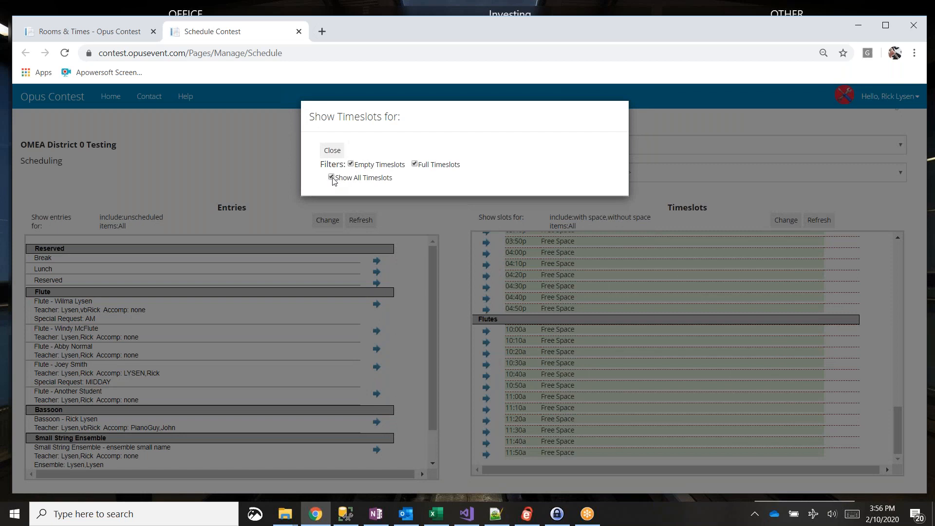
{"action": "left_click", "coordinate": [333, 178]}
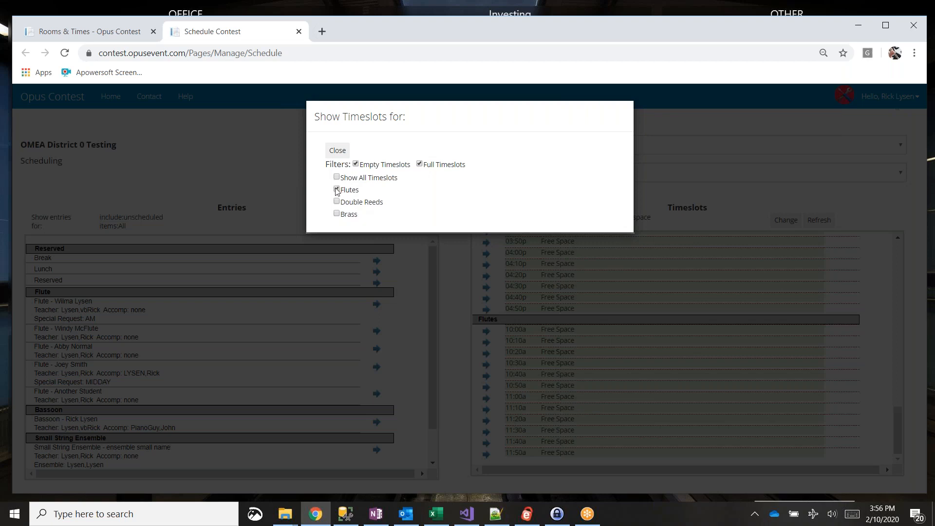
{"action": "left_click", "coordinate": [341, 151]}
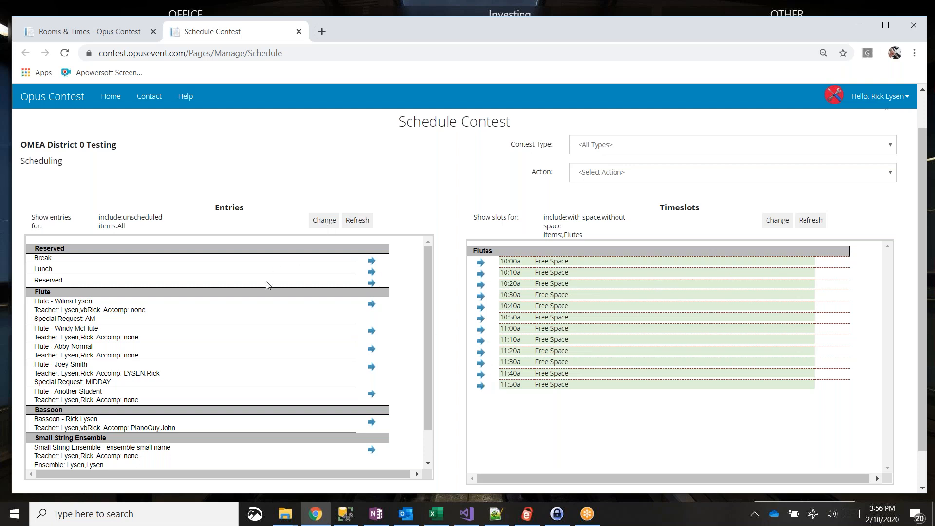
- Limit the Entries list to unscheduled Flute entries only
{"action": "left_click", "coordinate": [324, 225]}
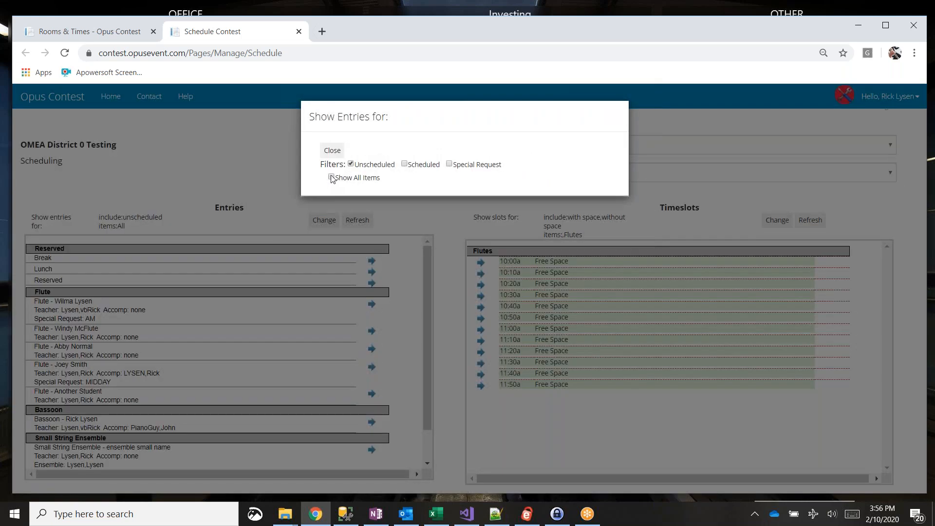
{"action": "left_click", "coordinate": [331, 178]}
{"action": "left_click", "coordinate": [337, 189]}
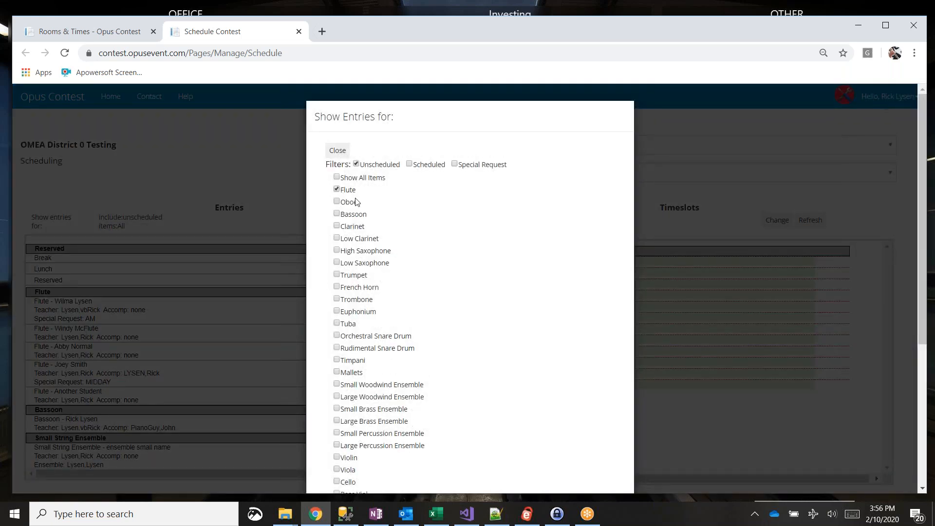
{"action": "left_click", "coordinate": [344, 152]}
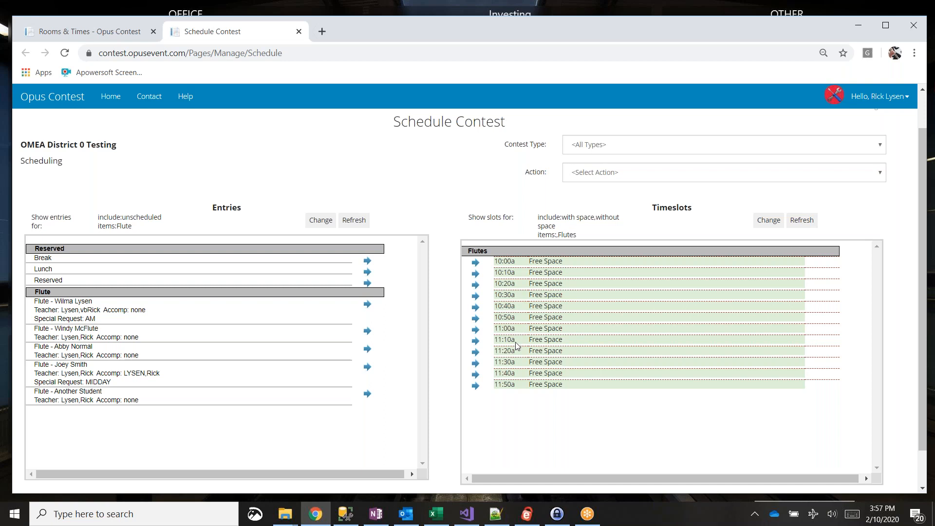
- Place Break reservations in the 11:00a and 11:10a Flutes timeslots and delete both again
{"action": "left_click", "coordinate": [370, 263]}
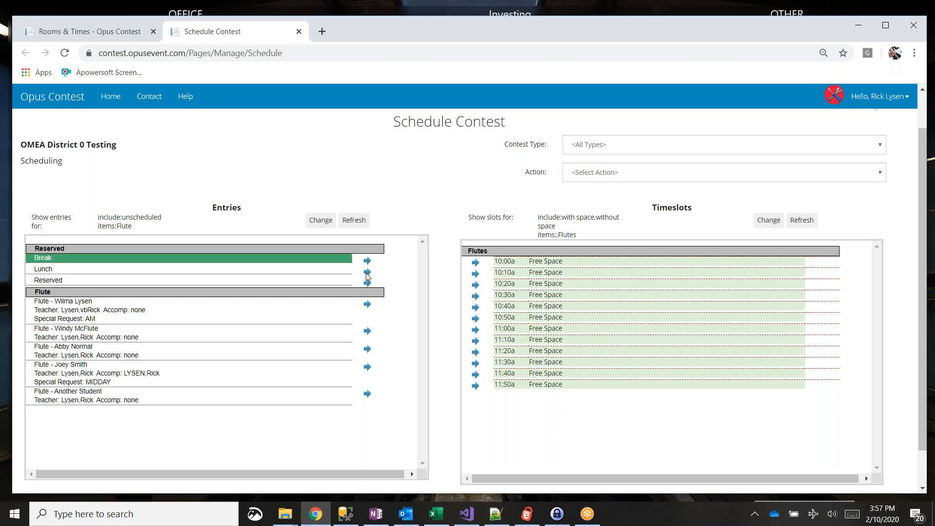
{"action": "left_click", "coordinate": [367, 273]}
{"action": "left_click", "coordinate": [368, 284]}
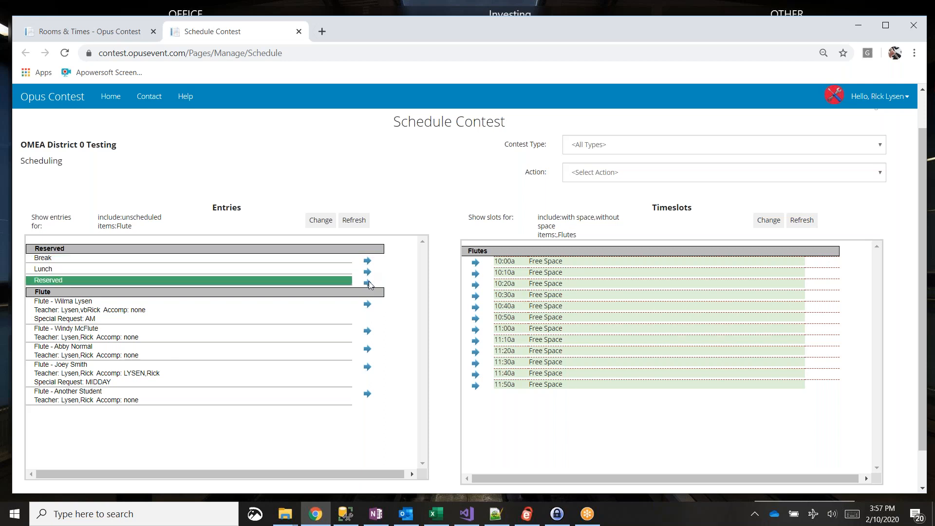
{"action": "left_click", "coordinate": [368, 262]}
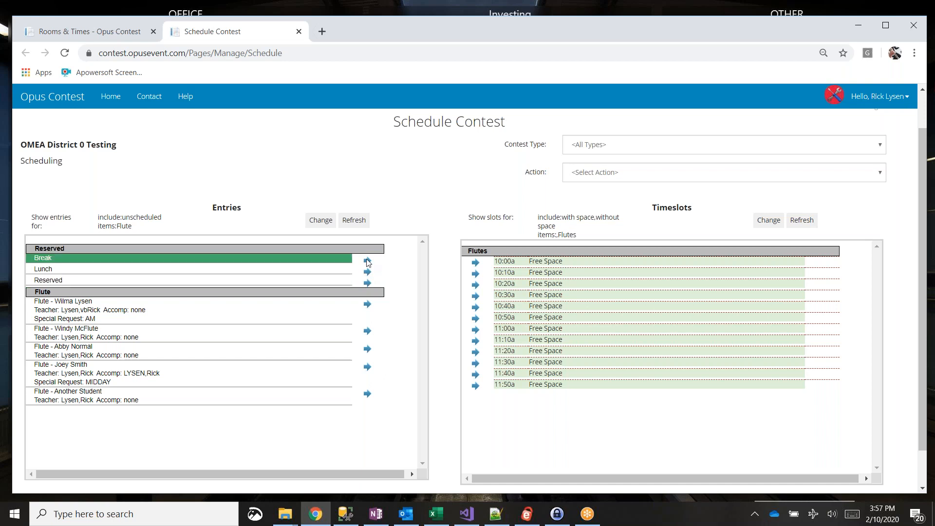
{"action": "left_click", "coordinate": [476, 331]}
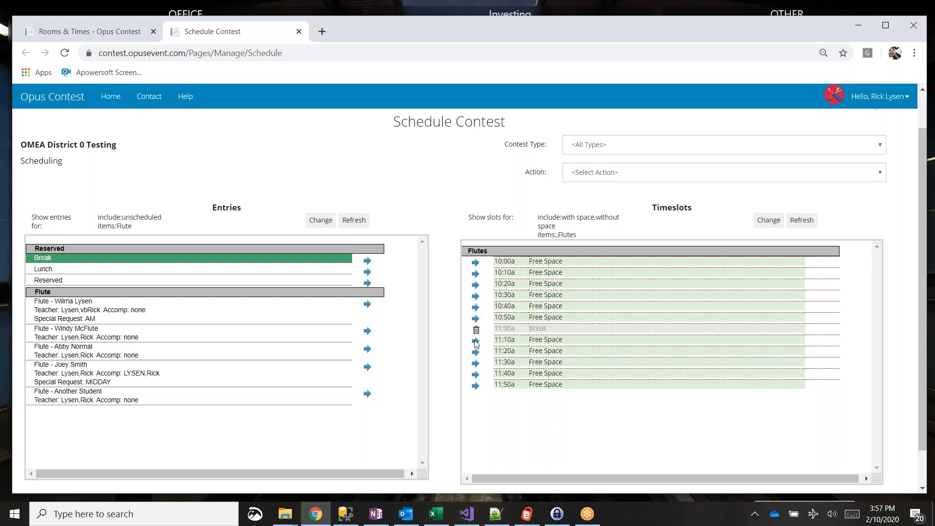
{"action": "left_click", "coordinate": [476, 342]}
{"action": "left_click", "coordinate": [477, 331]}
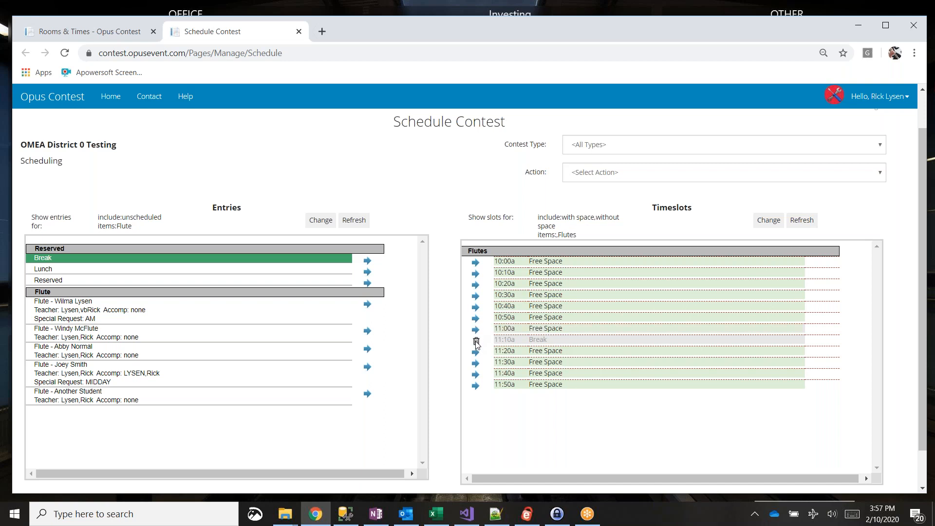
{"action": "left_click", "coordinate": [477, 342]}
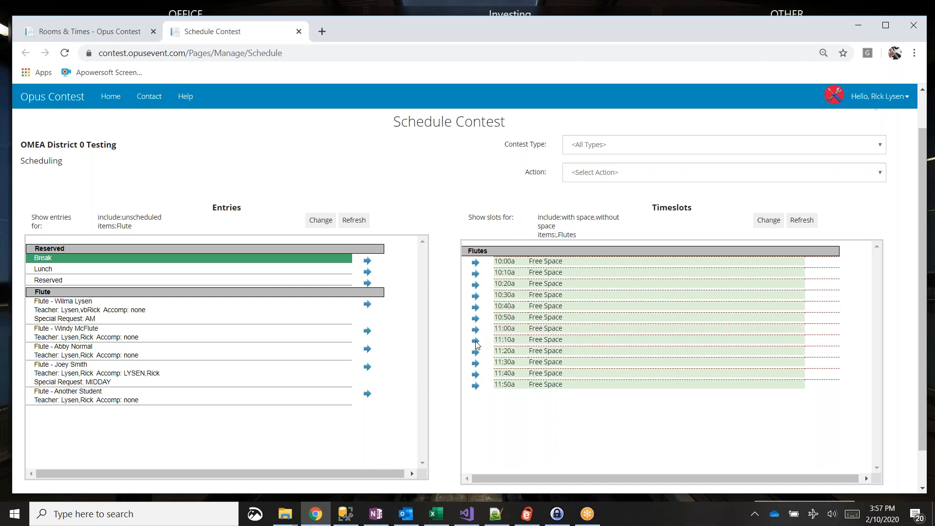
- Mark the 11:00a, 11:10a and 11:30a Flutes timeslots as Reserved
{"action": "left_click", "coordinate": [360, 281]}
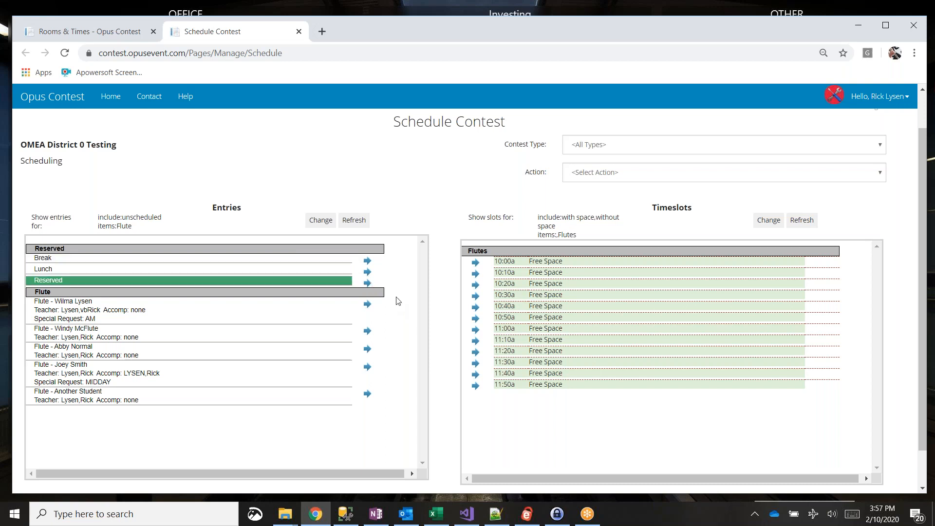
{"action": "left_click", "coordinate": [476, 334]}
{"action": "left_click", "coordinate": [477, 343]}
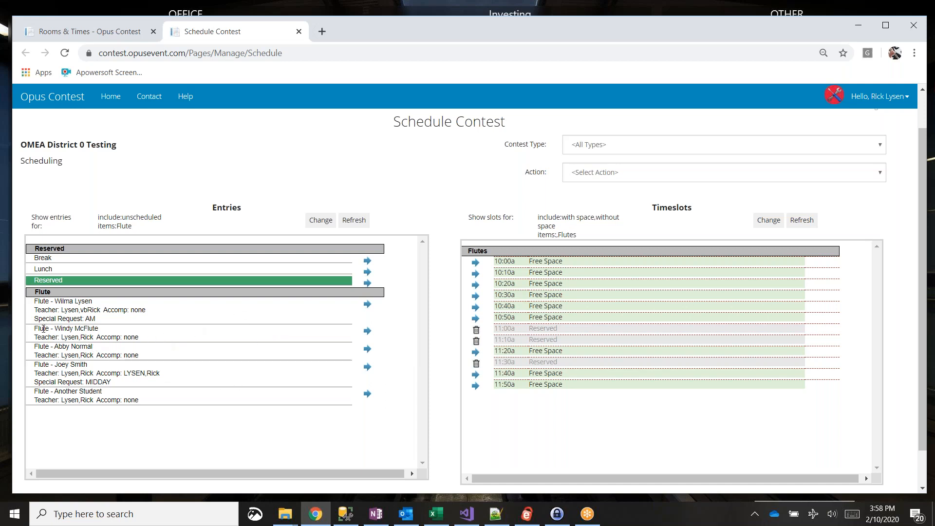
- Schedule the second Flute entry into the 10:30a timeslot and return it to the unscheduled entries
{"action": "left_click_drag", "start_coordinate": [43, 330], "coordinate": [109, 331]}
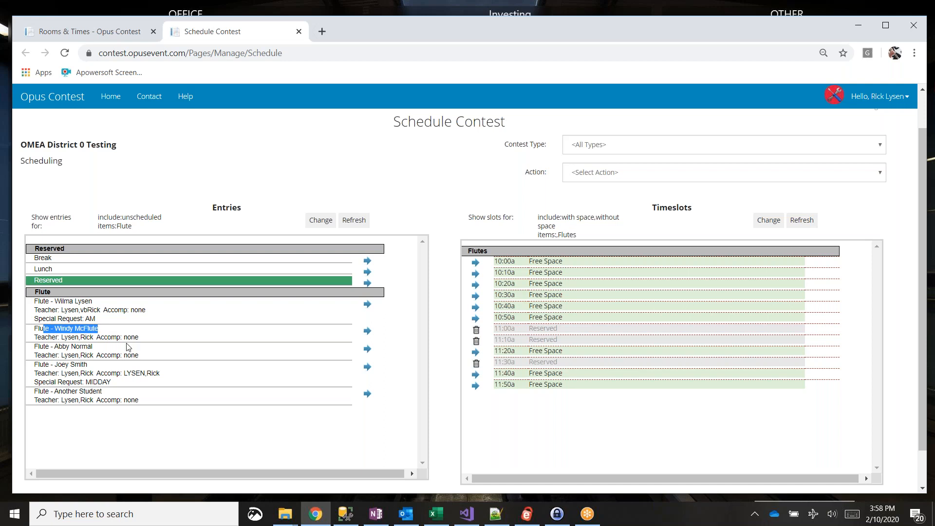
{"action": "left_click", "coordinate": [368, 331]}
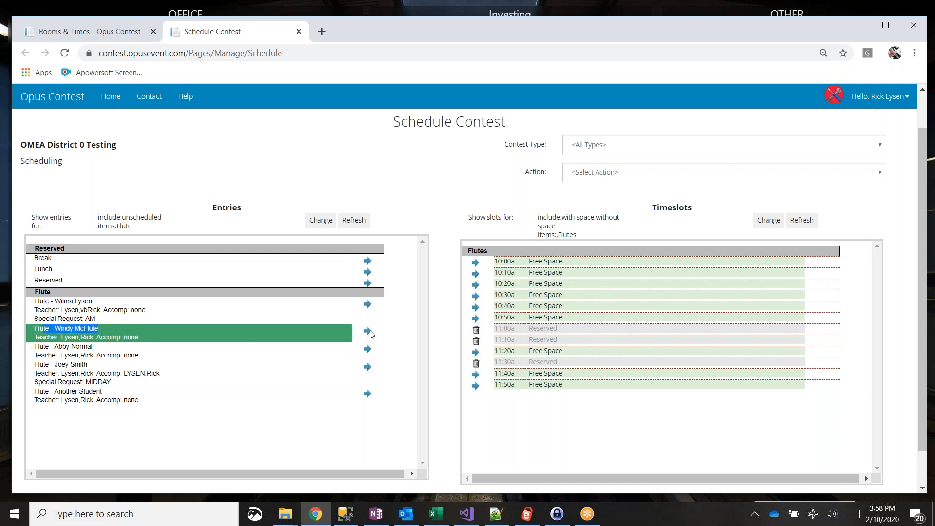
{"action": "left_click", "coordinate": [342, 337]}
{"action": "left_click", "coordinate": [476, 297]}
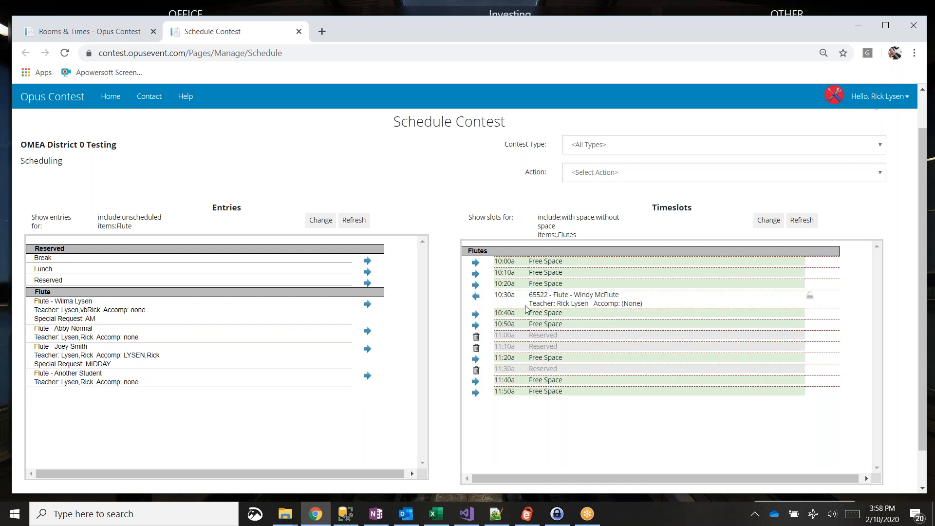
{"action": "left_click_drag", "start_coordinate": [531, 303], "coordinate": [622, 303]}
{"action": "left_click", "coordinate": [476, 297]}
- Schedule the second Flute entry at 10:30a, the entry with the AM request at 10:10a, and the last listed entry at 10:20a
{"action": "left_click_drag", "start_coordinate": [108, 331], "coordinate": [59, 331]}
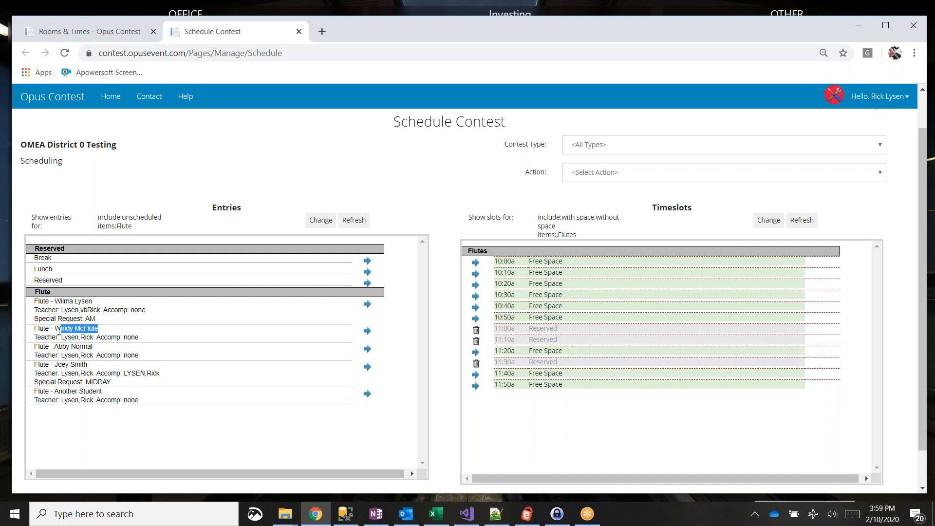
{"action": "left_click", "coordinate": [368, 331]}
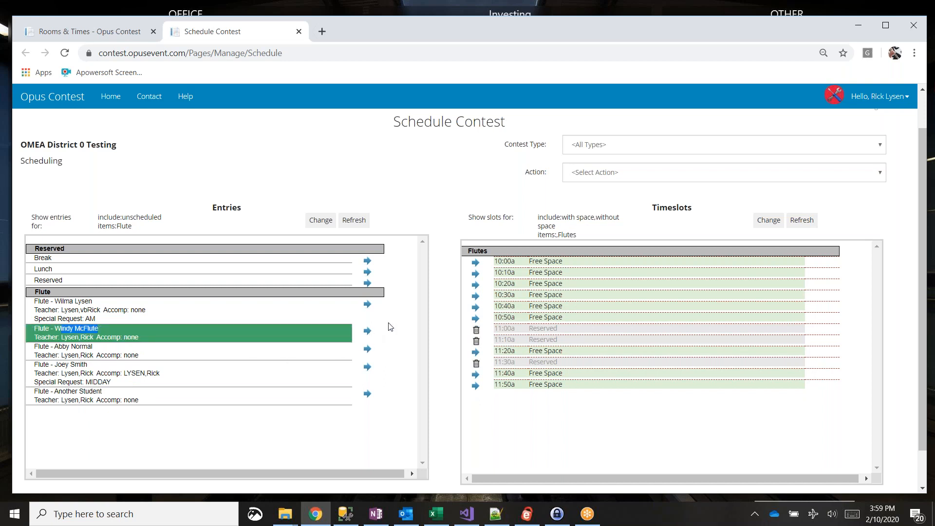
{"action": "left_click", "coordinate": [476, 297]}
{"action": "left_click", "coordinate": [369, 305]}
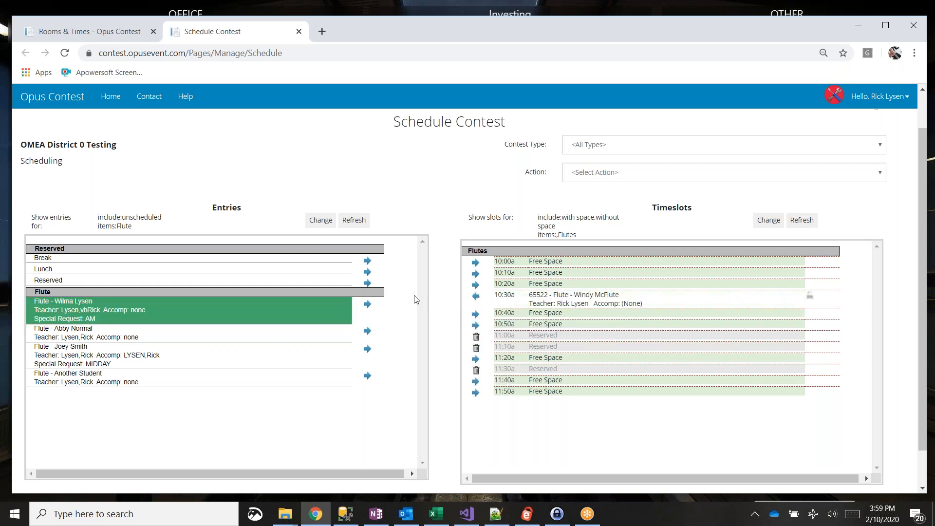
{"action": "left_click", "coordinate": [367, 348]}
{"action": "left_click", "coordinate": [476, 293]}
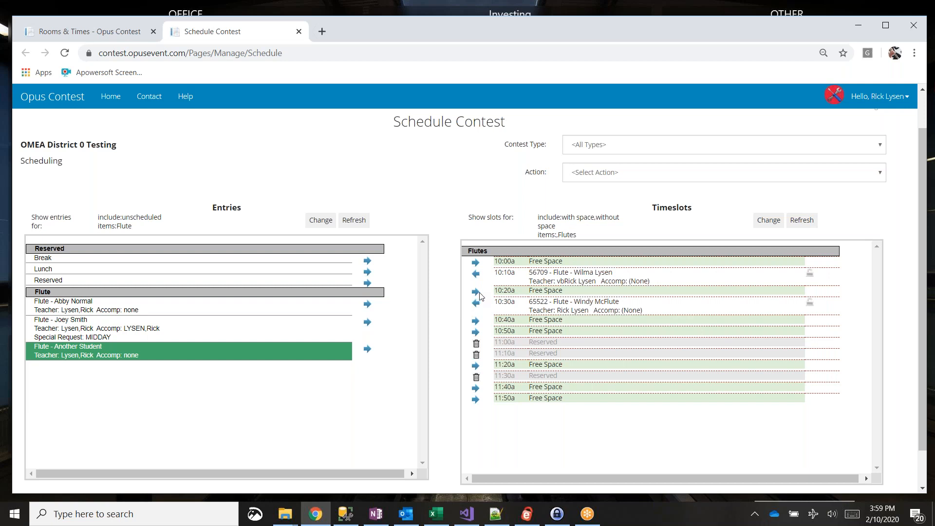
- Schedule the Flute entry with the MIDDAY request at 10:40a and the remaining Flute entry at 11:20a
{"action": "left_click", "coordinate": [368, 323]}
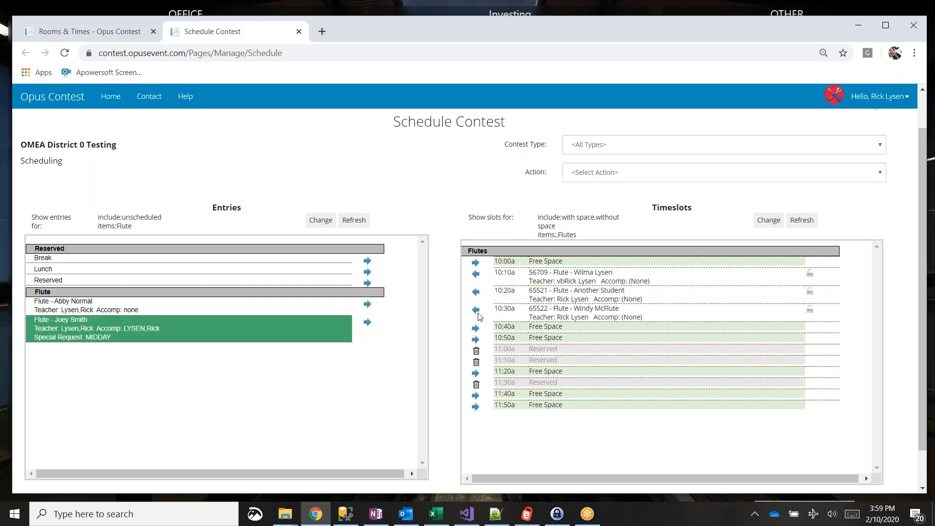
{"action": "left_click", "coordinate": [476, 329]}
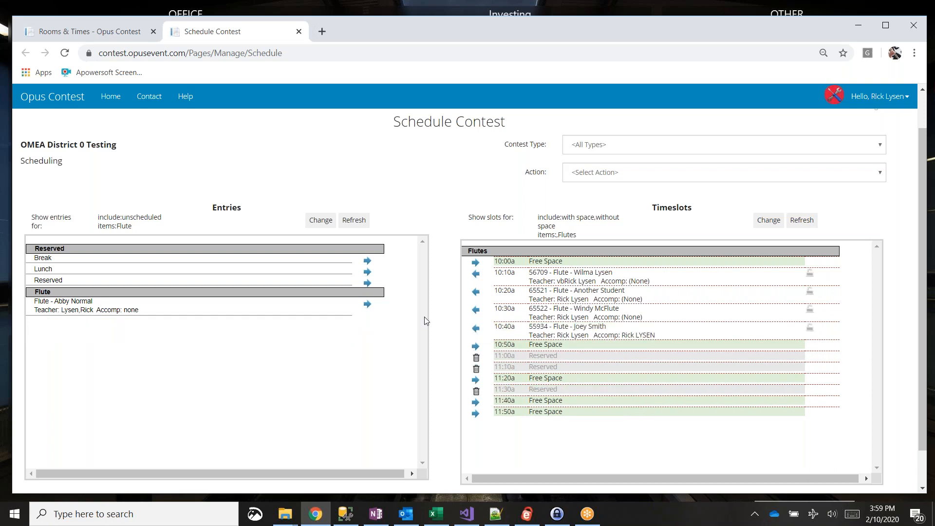
{"action": "left_click", "coordinate": [367, 305]}
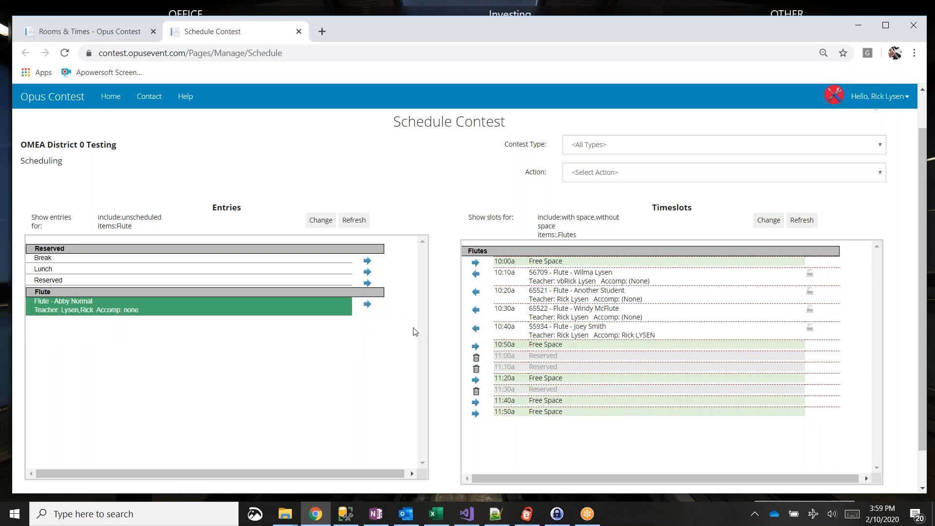
{"action": "left_click", "coordinate": [476, 381]}
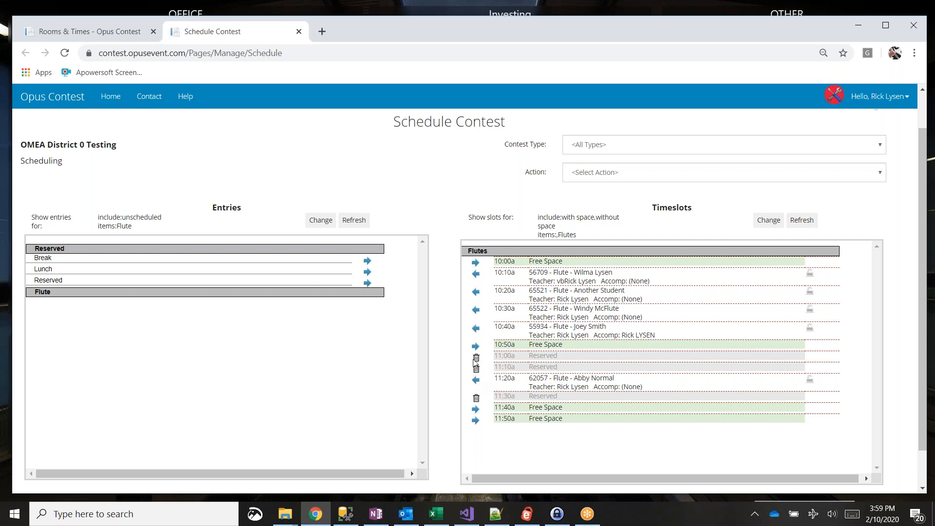
- Unschedule all five Flute entries from their timeslots and delete the 11:30a Reserved slot
{"action": "left_click", "coordinate": [476, 380]}
{"action": "left_click", "coordinate": [476, 328]}
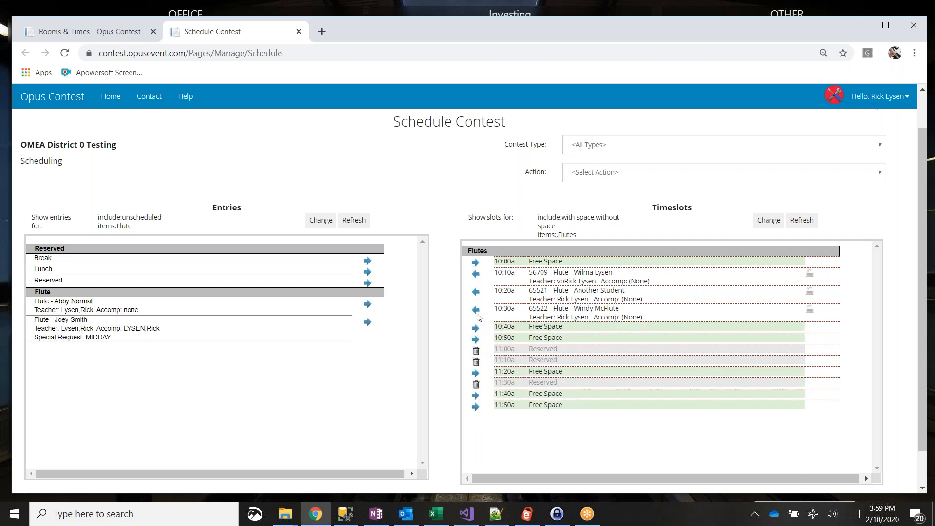
{"action": "left_click", "coordinate": [477, 312]}
{"action": "left_click", "coordinate": [476, 293]}
{"action": "left_click", "coordinate": [478, 276]}
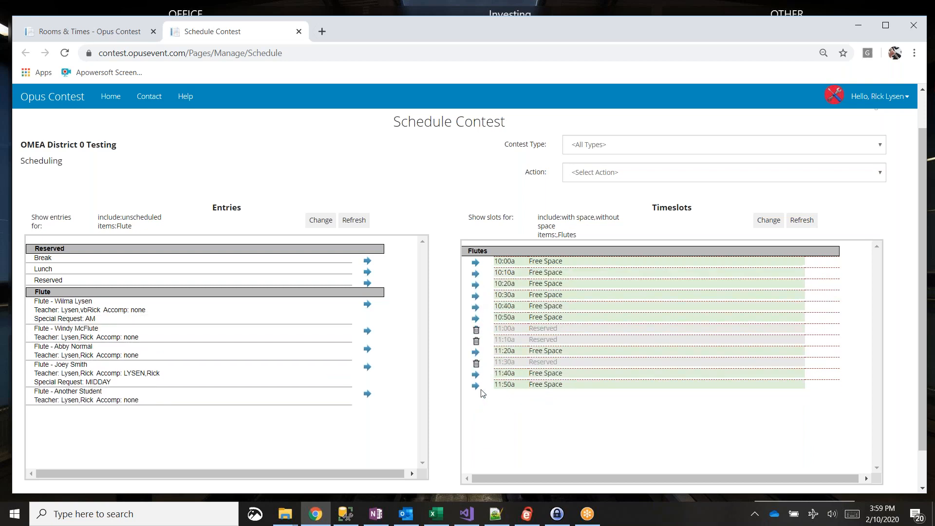
{"action": "left_click", "coordinate": [477, 364]}
- Examine the options offered for the contest type and for the automatic scheduling and clearing actions
{"action": "left_click", "coordinate": [641, 151]}
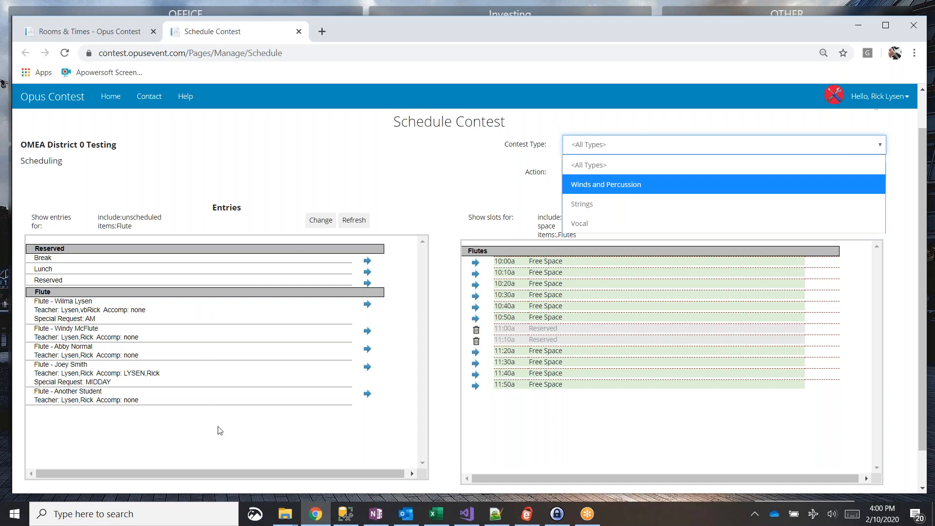
{"action": "left_click", "coordinate": [413, 190]}
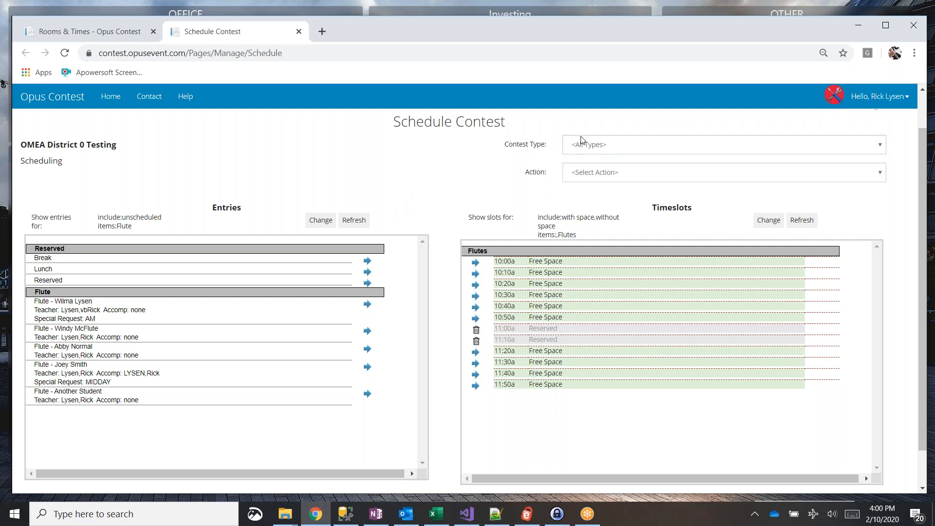
{"action": "left_click", "coordinate": [616, 178]}
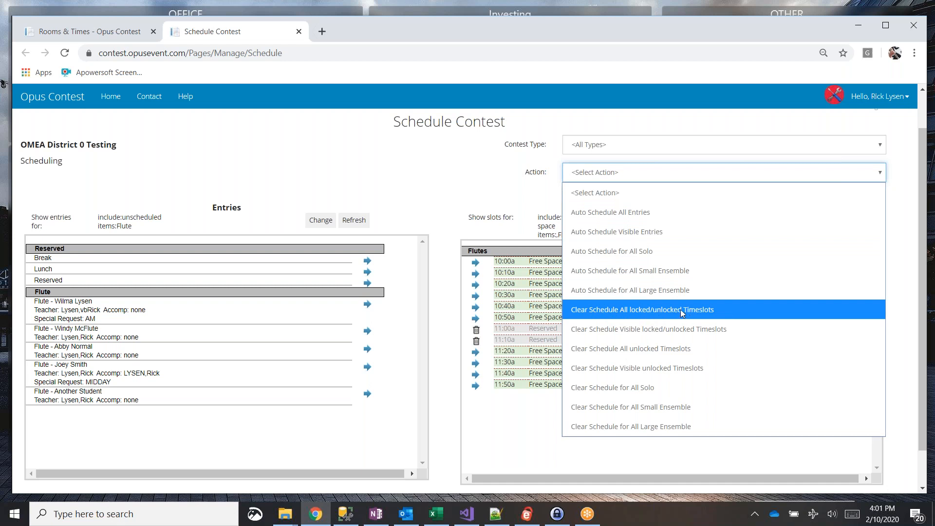
{"action": "left_click", "coordinate": [462, 187]}
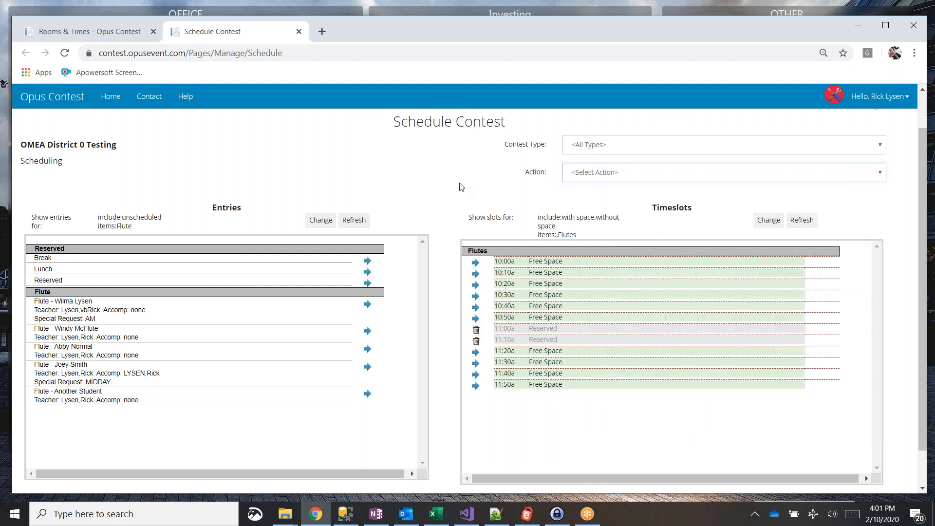
- Schedule the second unscheduled Flute entry into the 10:30a Flutes timeslot
{"action": "left_click", "coordinate": [366, 332]}
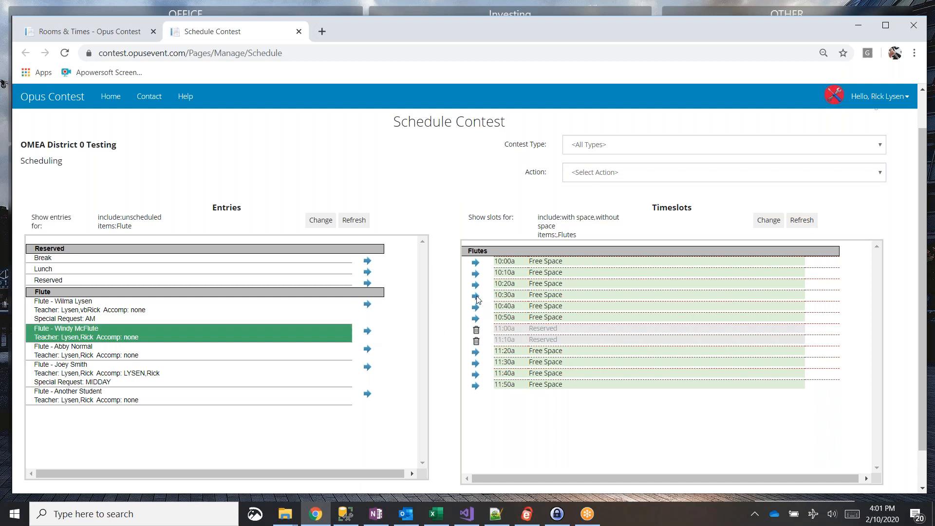
{"action": "left_click", "coordinate": [476, 296]}
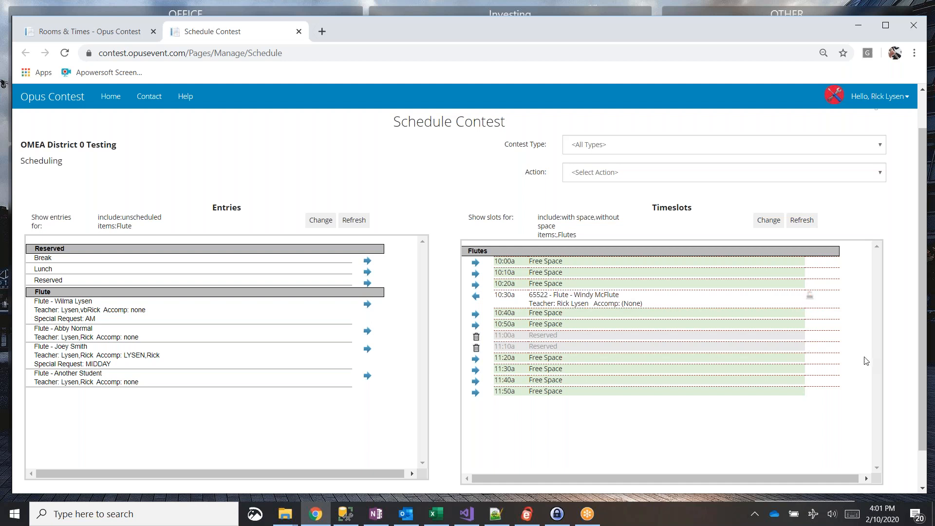
- Unschedule the Flute entry from the 10:30a timeslot and schedule the same entry at 10:30a again
{"action": "left_click", "coordinate": [809, 296]}
{"action": "left_click", "coordinate": [475, 297]}
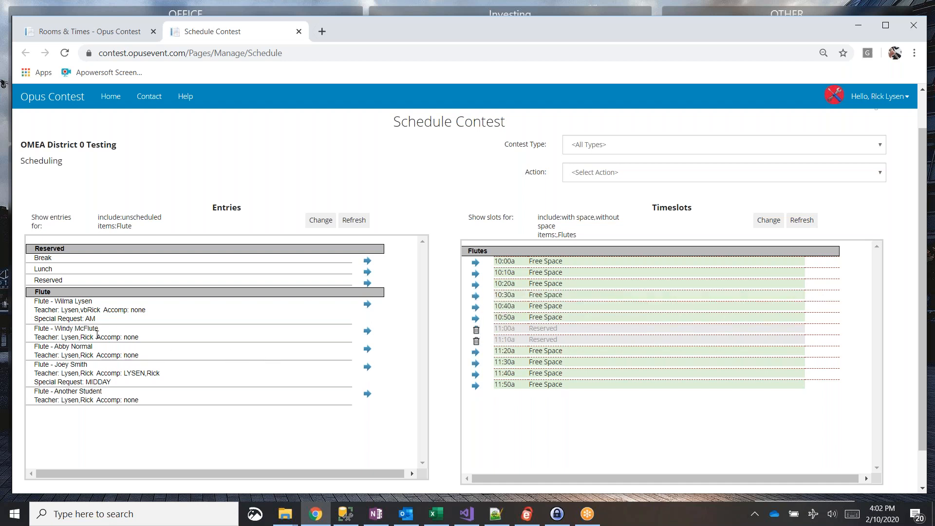
{"action": "left_click", "coordinate": [368, 332]}
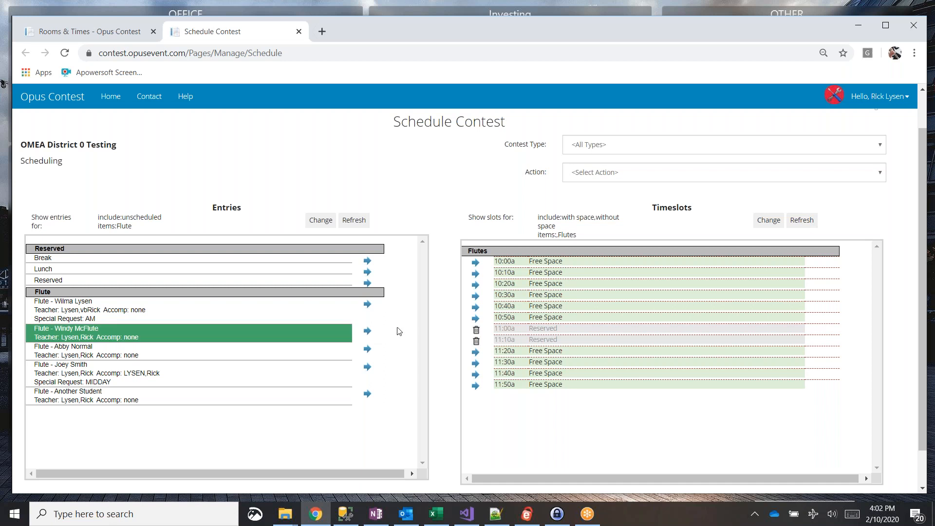
{"action": "left_click", "coordinate": [477, 297]}
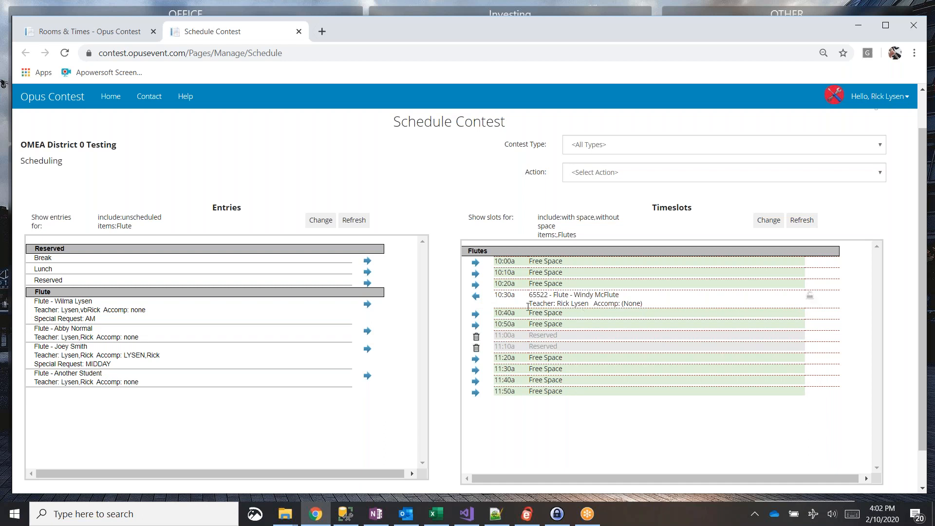
- Move the scheduled Flute entry from 10:30a to the 10:00a Flutes timeslot and lock it there
{"action": "left_click", "coordinate": [477, 297]}
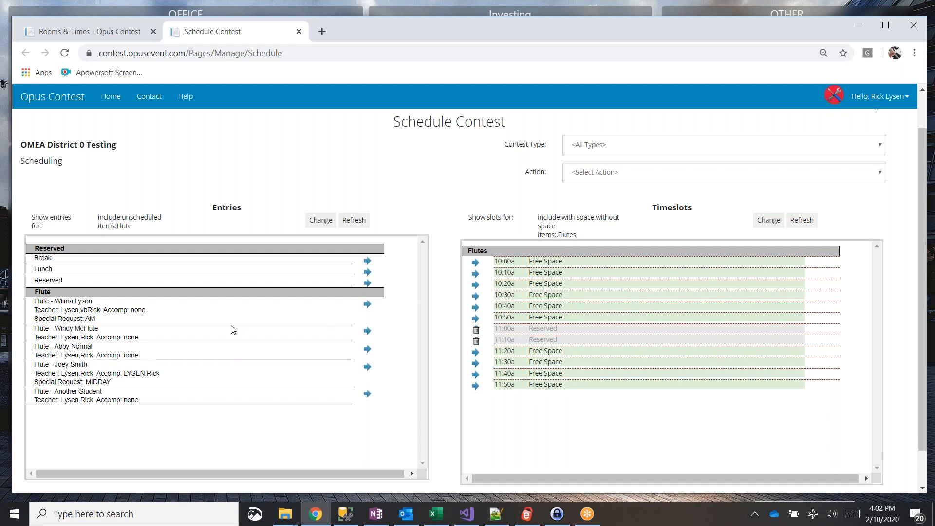
{"action": "left_click", "coordinate": [370, 331]}
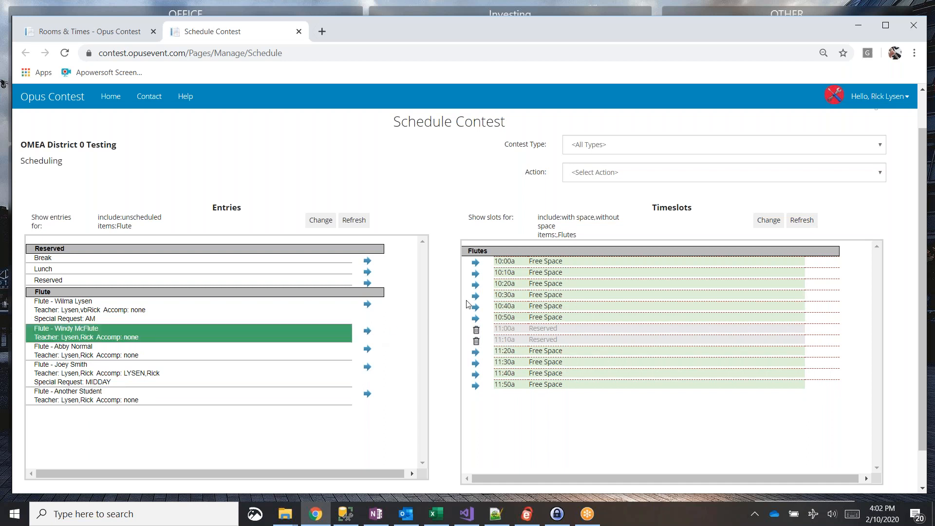
{"action": "left_click", "coordinate": [478, 264]}
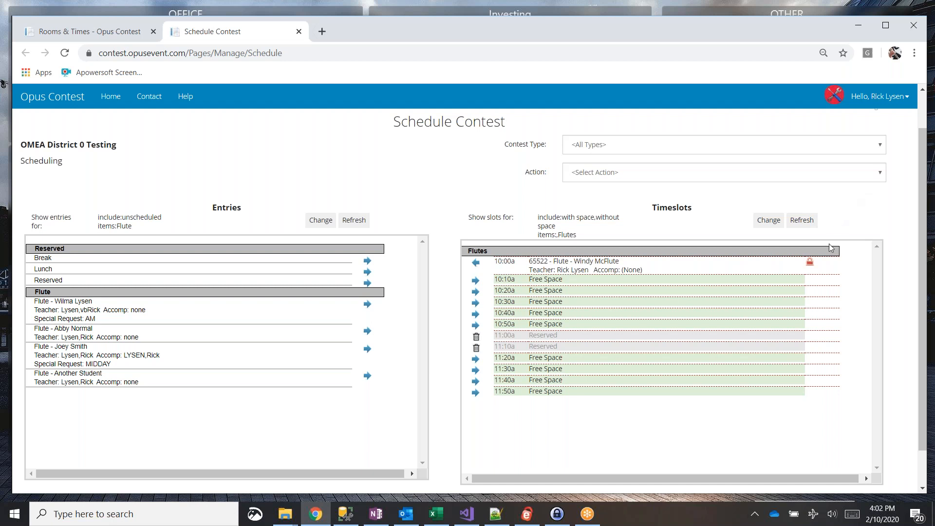
- Move the Flute entry from 10:00a to the 11:30a Flutes timeslot, and unschedule it from there
{"action": "left_click", "coordinate": [476, 264]}
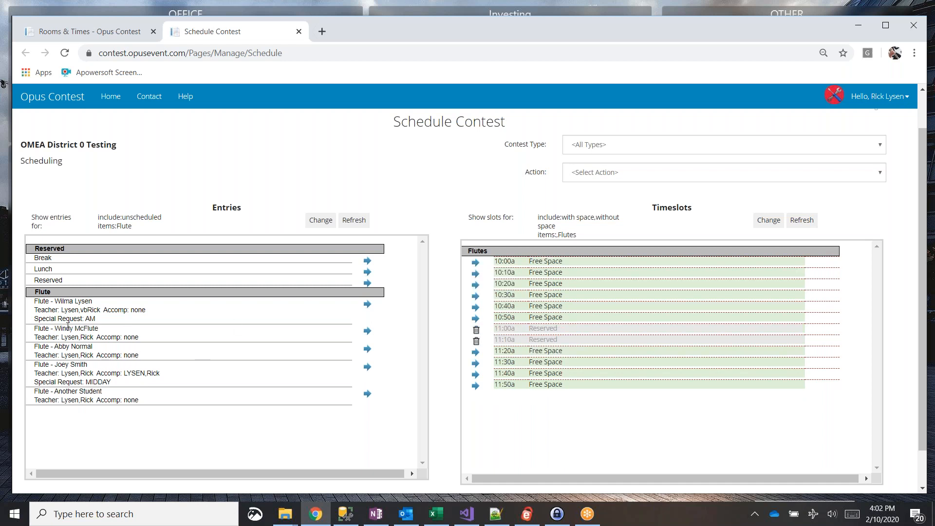
{"action": "left_click", "coordinate": [368, 333]}
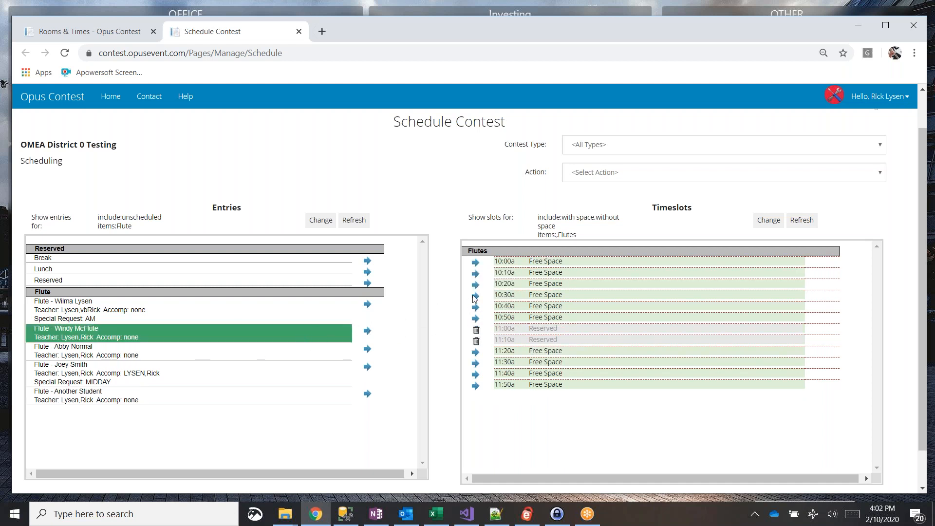
{"action": "left_click", "coordinate": [475, 364]}
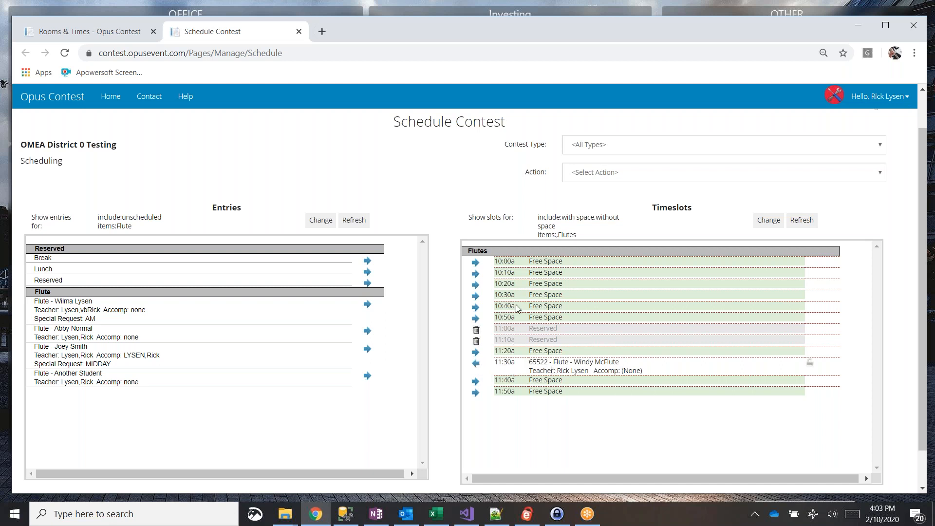
{"action": "left_click", "coordinate": [476, 364]}
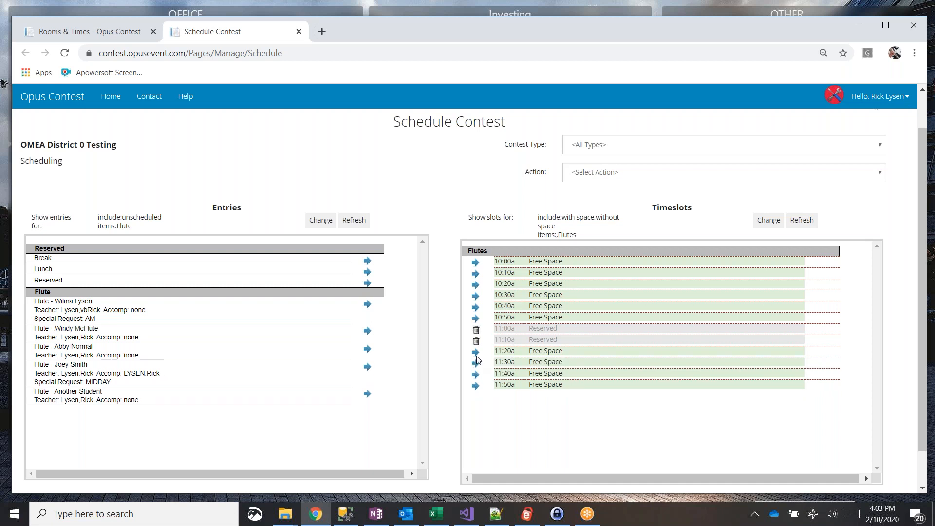
- Run Auto Schedule Visible Entries for the Flute entries and highlight the entry placed at 11:50a
{"action": "left_click", "coordinate": [588, 174]}
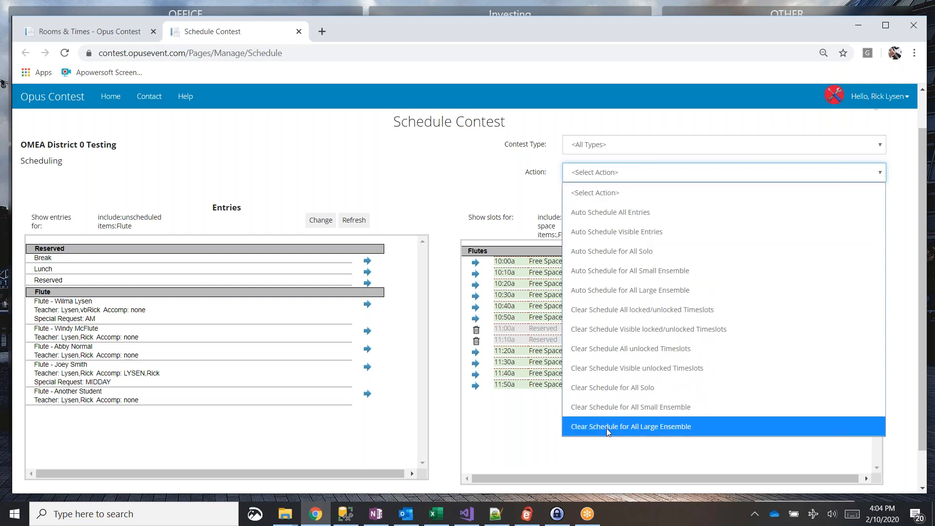
{"action": "left_click", "coordinate": [383, 179]}
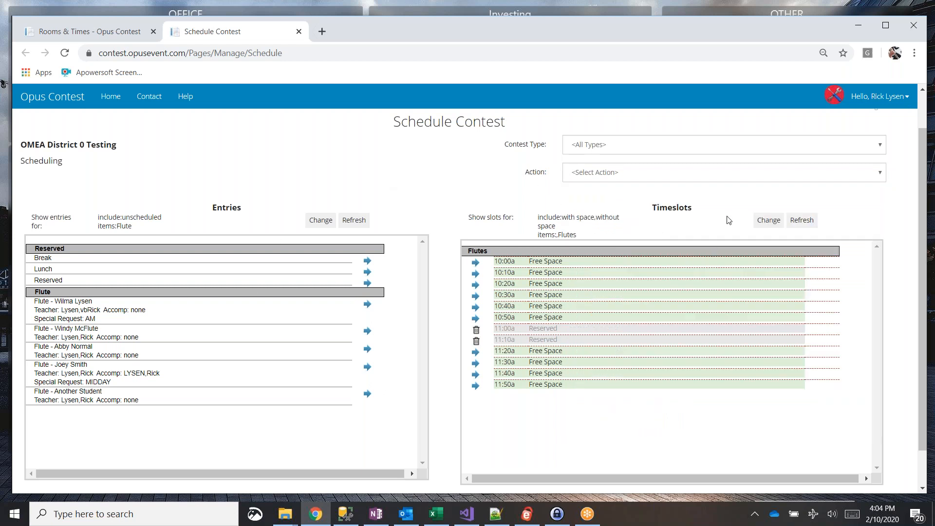
{"action": "left_click", "coordinate": [693, 173]}
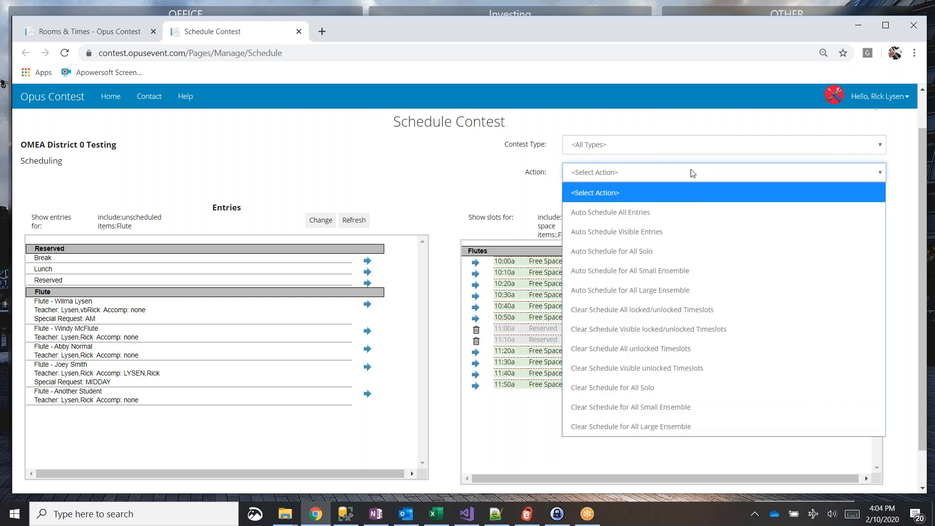
{"action": "left_click", "coordinate": [651, 231]}
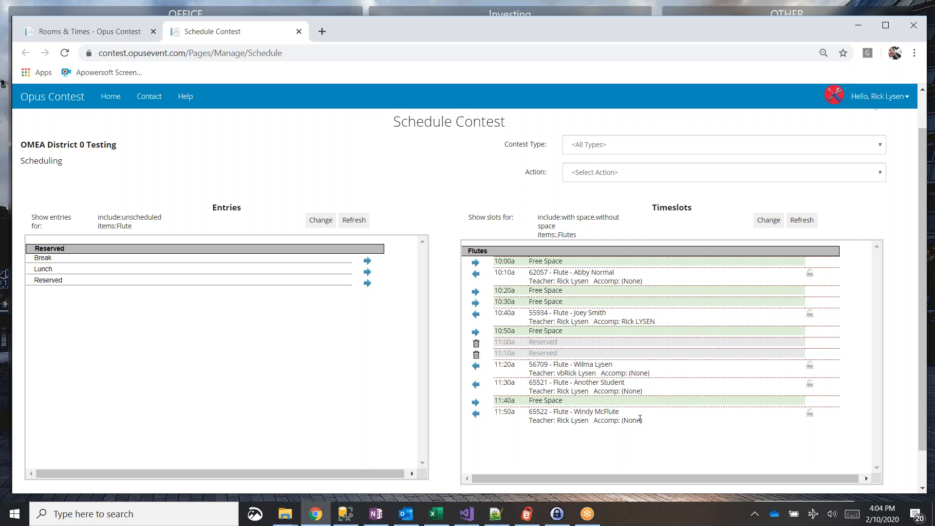
{"action": "left_click_drag", "start_coordinate": [648, 424], "coordinate": [487, 422]}
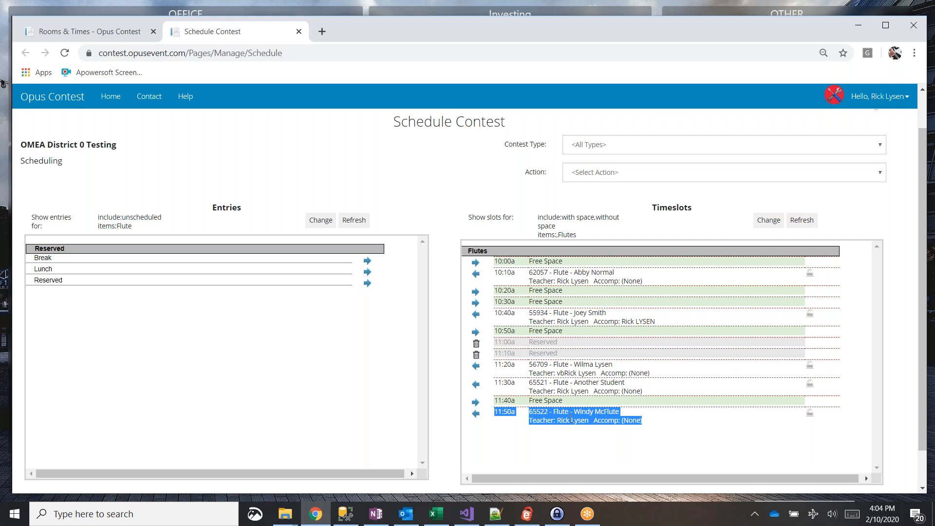
{"action": "left_click", "coordinate": [505, 425]}
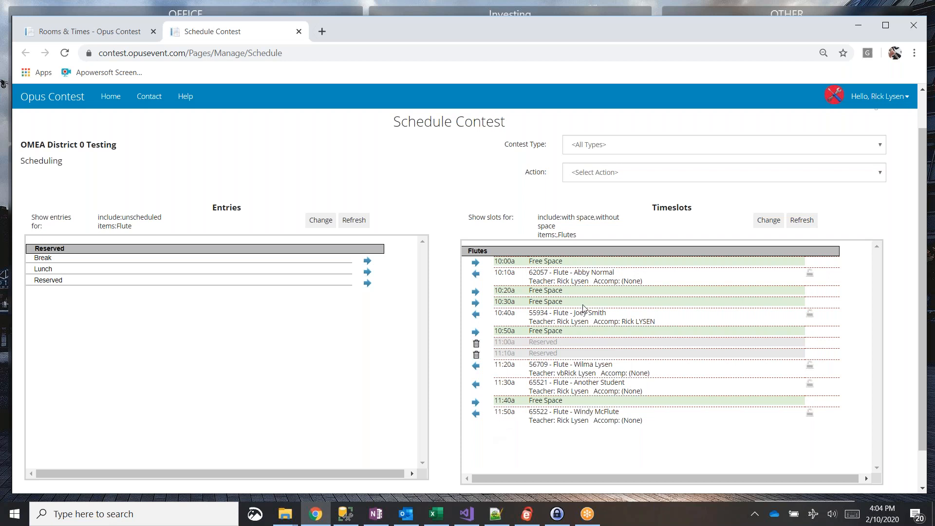
- Clear the schedule of all locked/unlocked timeslots and rerun Auto Schedule Visible Entries for the Flute entries
{"action": "left_click", "coordinate": [608, 174]}
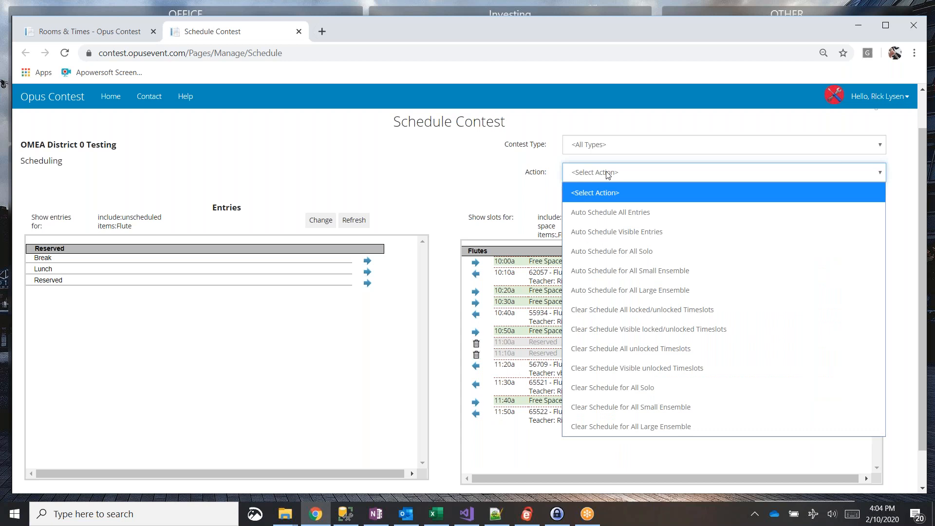
{"action": "left_click", "coordinate": [607, 310]}
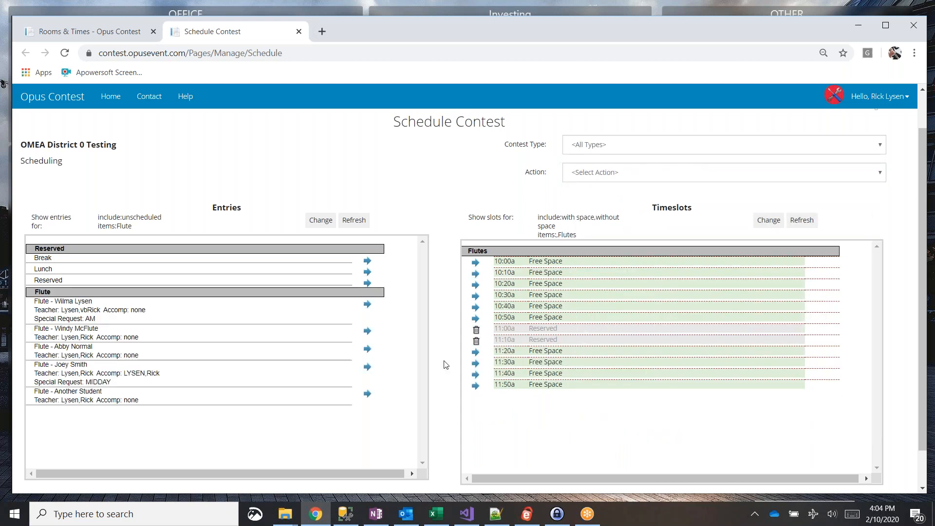
{"action": "left_click", "coordinate": [599, 176]}
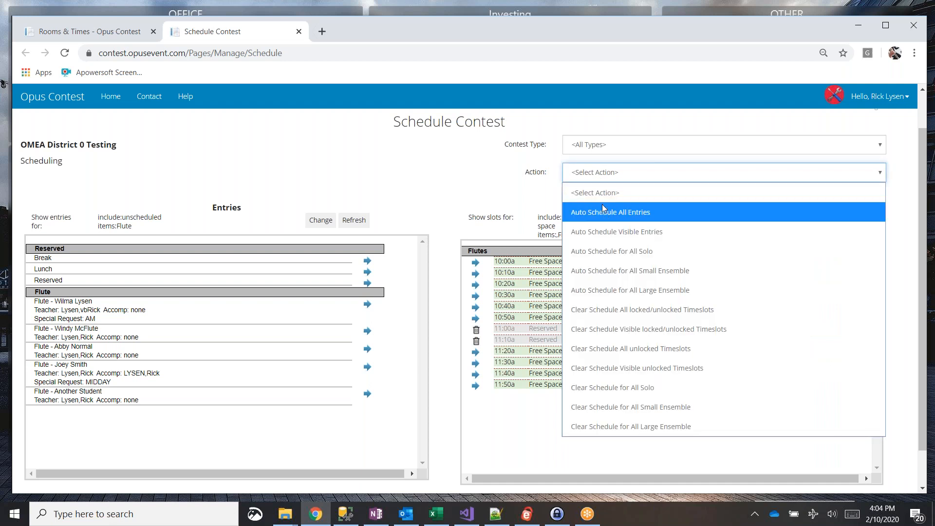
{"action": "left_click", "coordinate": [600, 232]}
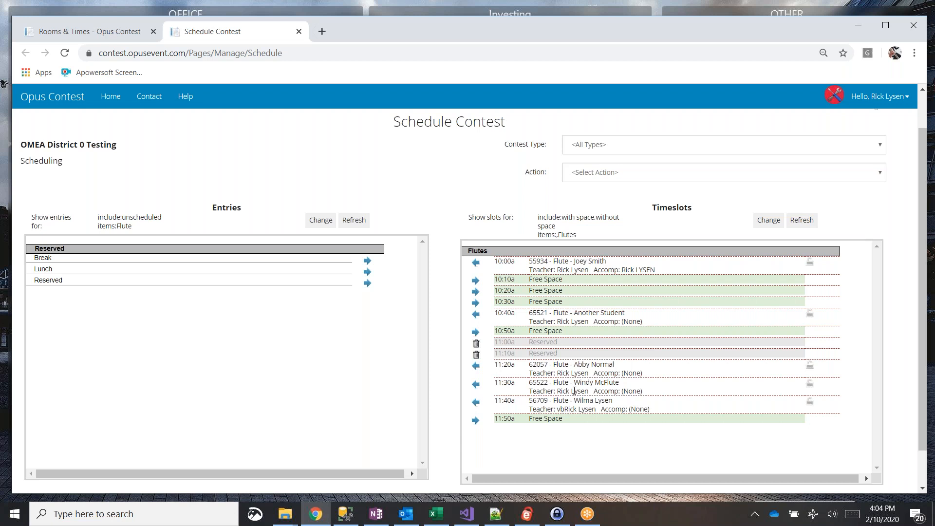
{"action": "left_click_drag", "start_coordinate": [530, 383], "coordinate": [697, 392]}
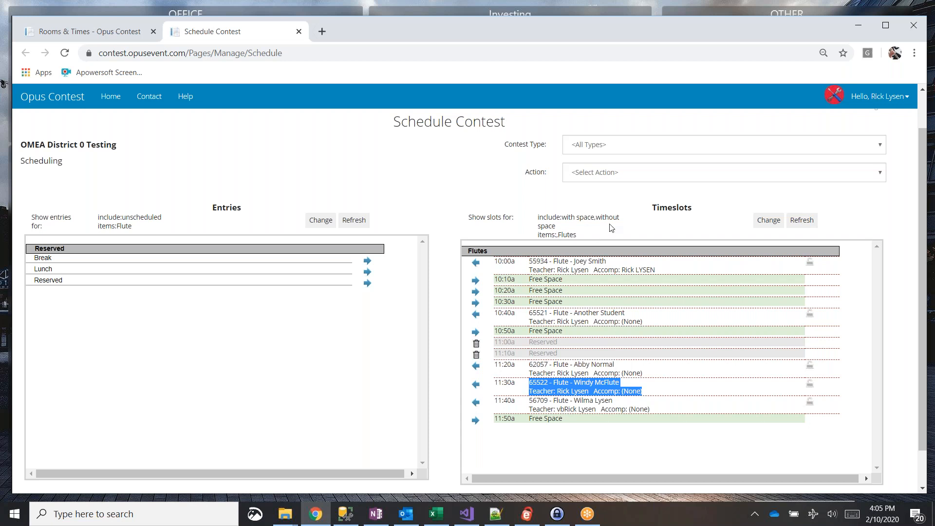
- Clear the schedule of all locked/unlocked timeslots and examine the AM and MIDDAY special requests among the unscheduled Flute entries
{"action": "left_click", "coordinate": [608, 174]}
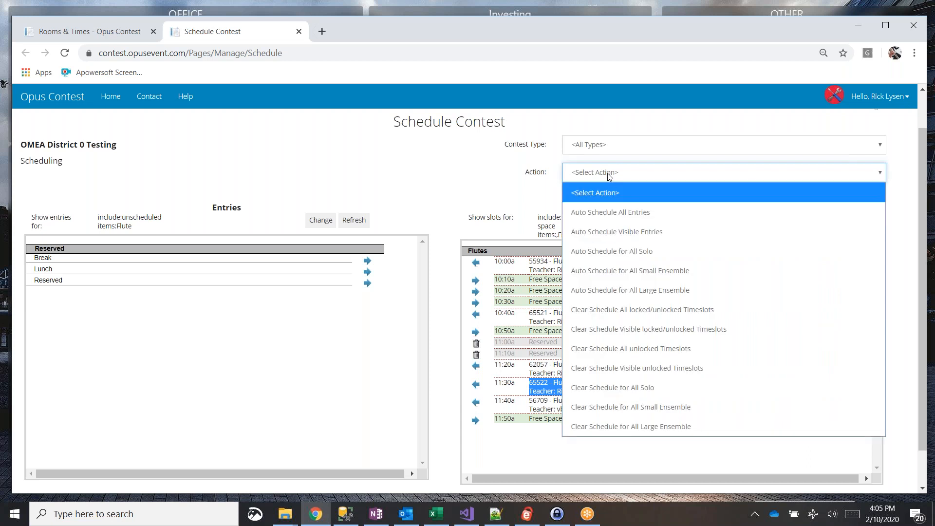
{"action": "left_click", "coordinate": [624, 308]}
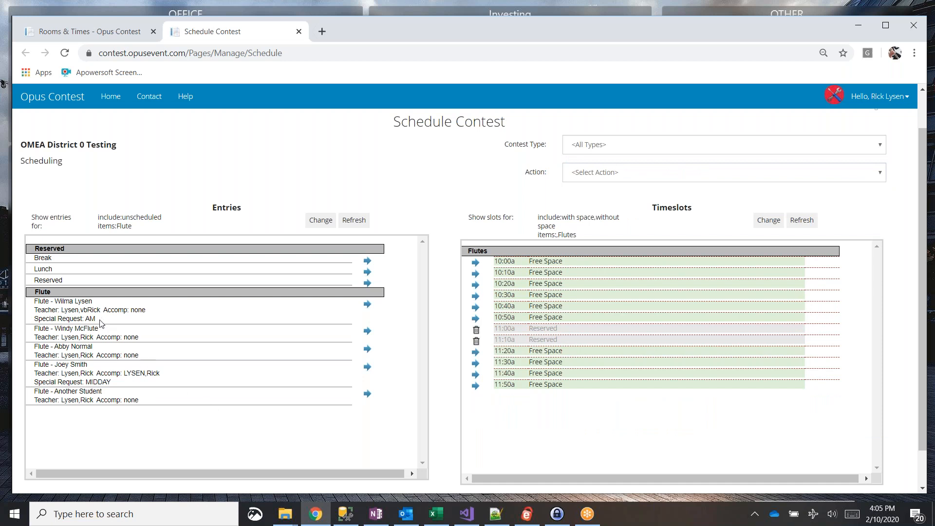
{"action": "left_click_drag", "start_coordinate": [98, 324], "coordinate": [27, 327]}
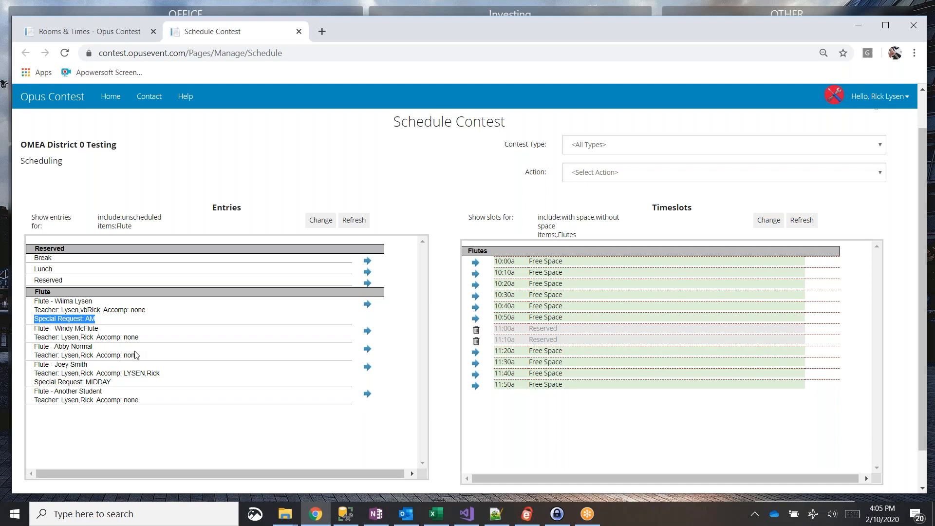
{"action": "left_click_drag", "start_coordinate": [126, 383], "coordinate": [32, 389]}
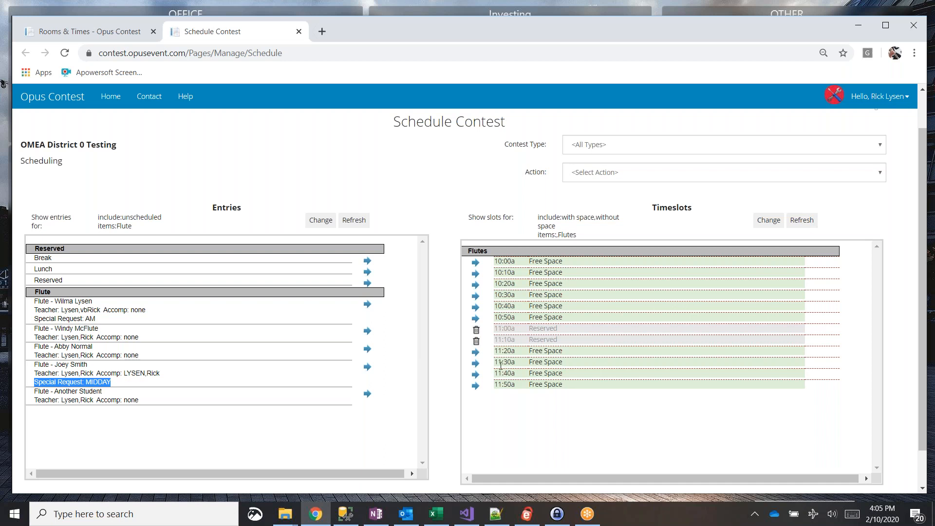
{"action": "left_click_drag", "start_coordinate": [100, 319], "coordinate": [33, 320]}
{"action": "left_click_drag", "start_coordinate": [120, 386], "coordinate": [34, 384]}
{"action": "left_click", "coordinate": [504, 179]}
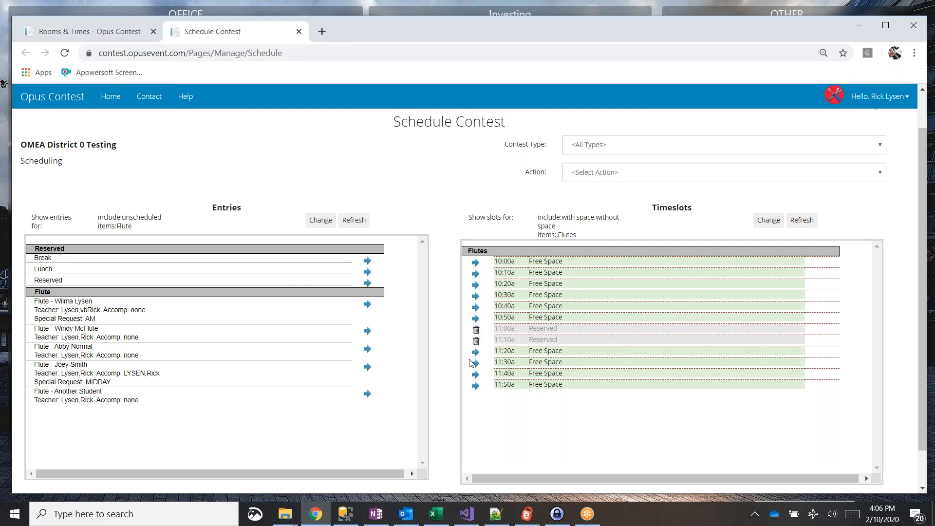
- Set the start time of the Flutes time slot in Woodwinds #1 to 11:30 AM and save it
{"action": "left_click", "coordinate": [107, 35]}
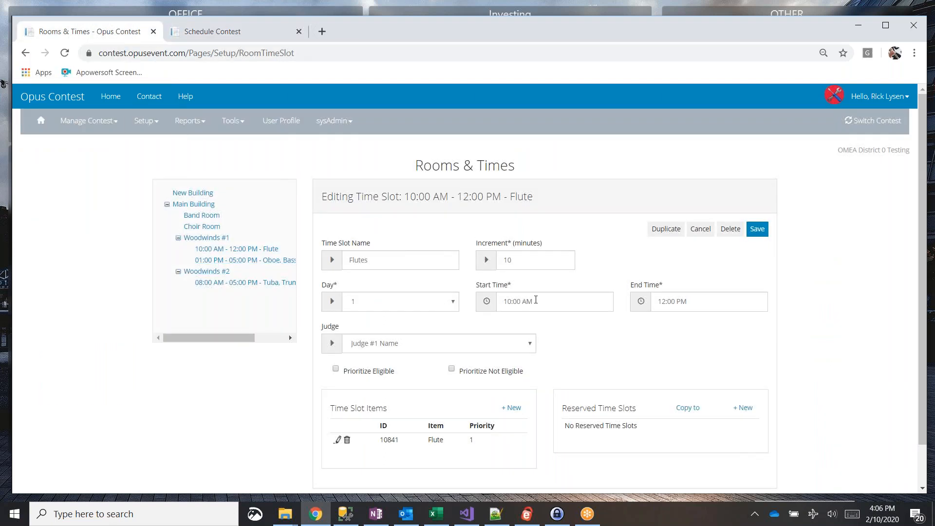
{"action": "left_click", "coordinate": [535, 300]}
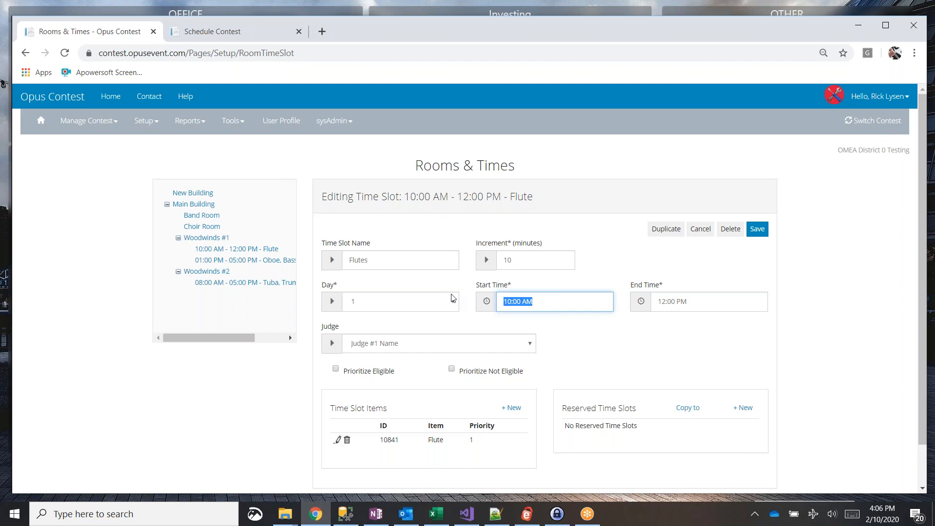
{"action": "type", "text": "11"}
{"action": "type", "text": "30"}
{"action": "key", "text": "Tab"}
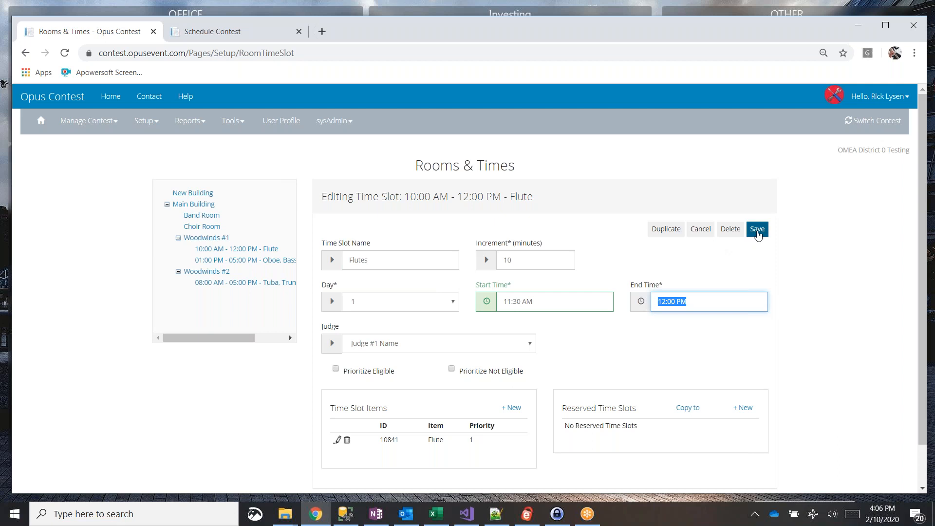
{"action": "left_click", "coordinate": [758, 230]}
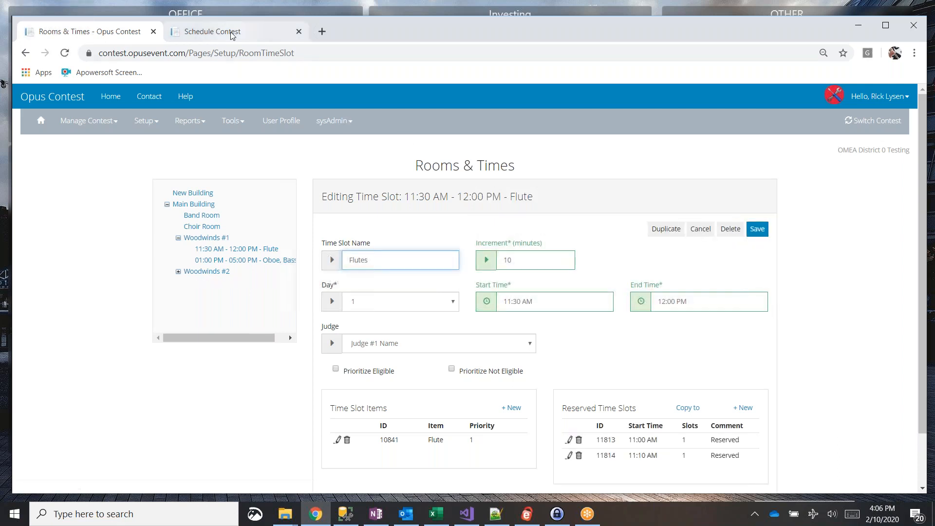
- Return to the Schedule Contest page and refresh its Flutes timeslots with the changed room times
{"action": "left_click", "coordinate": [232, 33]}
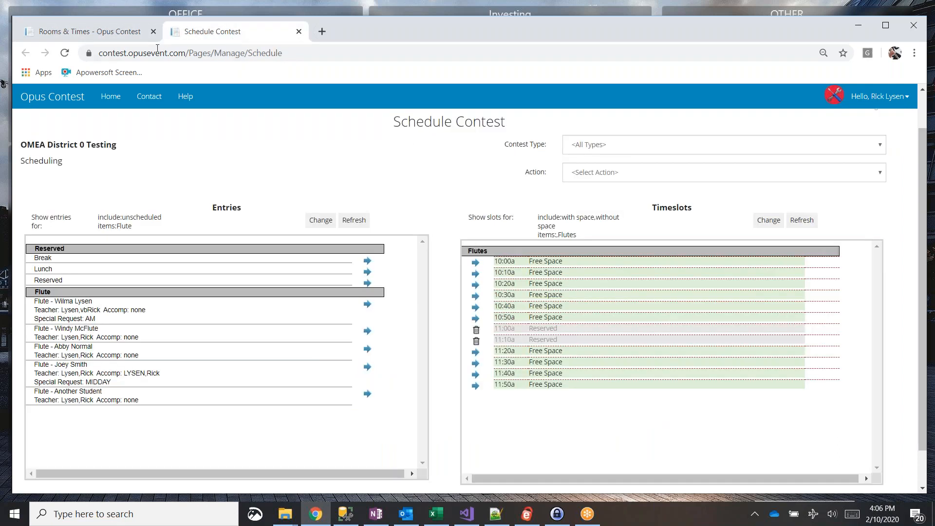
{"action": "left_click", "coordinate": [100, 39]}
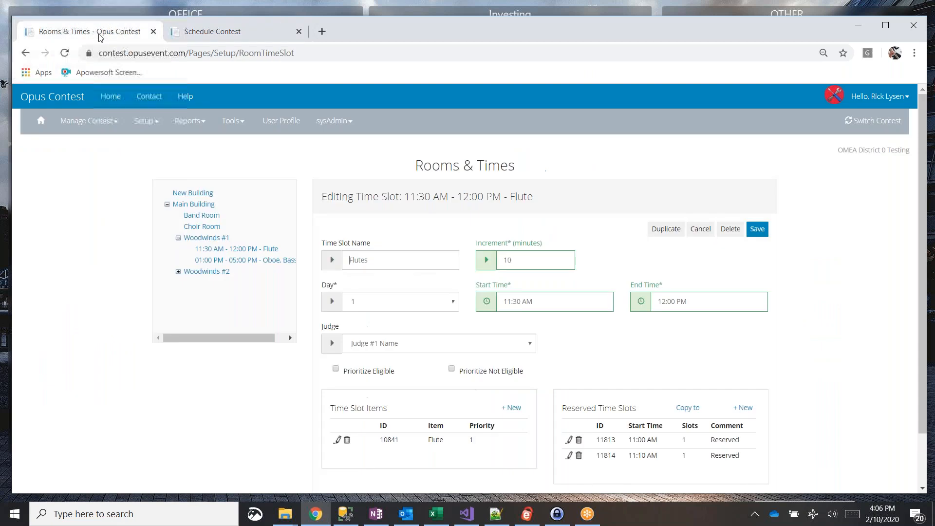
{"action": "left_click", "coordinate": [183, 32]}
{"action": "left_click", "coordinate": [116, 34]}
{"action": "left_click", "coordinate": [204, 34]}
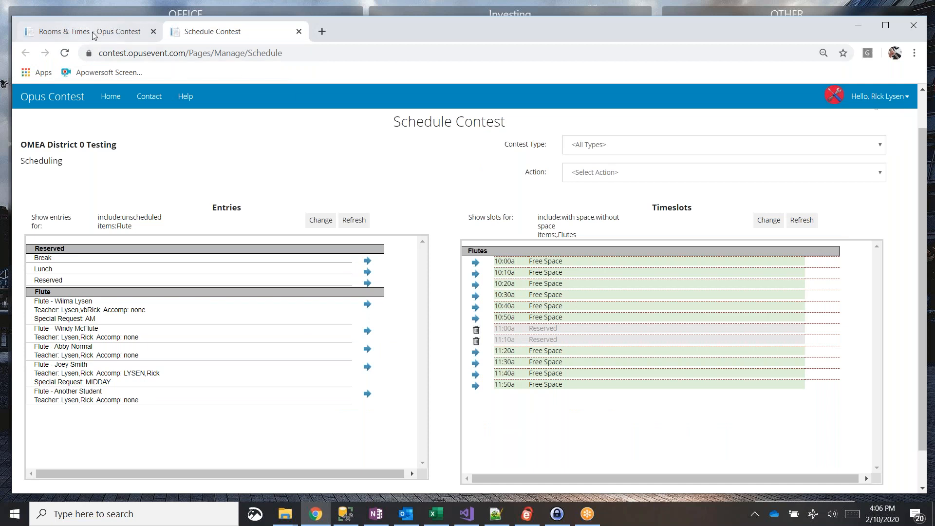
{"action": "left_click", "coordinate": [807, 226]}
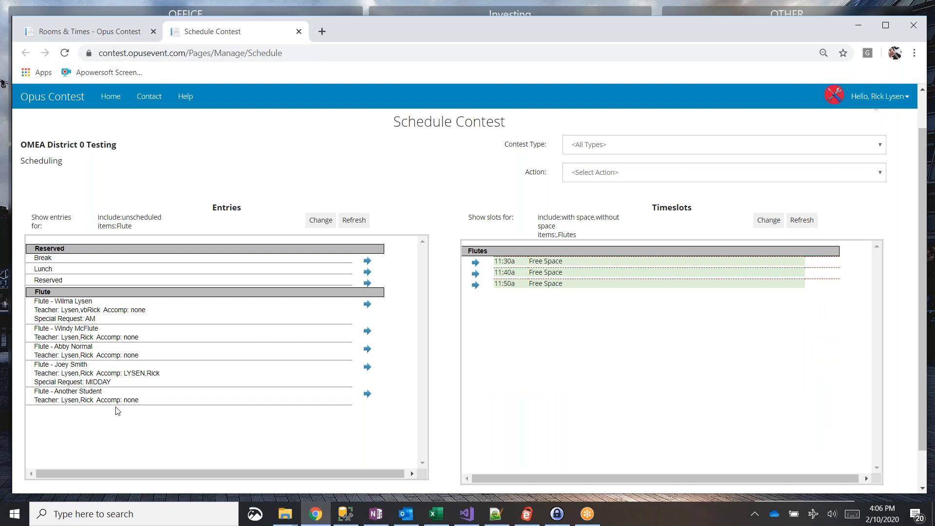
- Run Auto Schedule Visible Entries for the unscheduled Flute entries with the shortened Flutes timeslots
{"action": "left_click", "coordinate": [600, 175]}
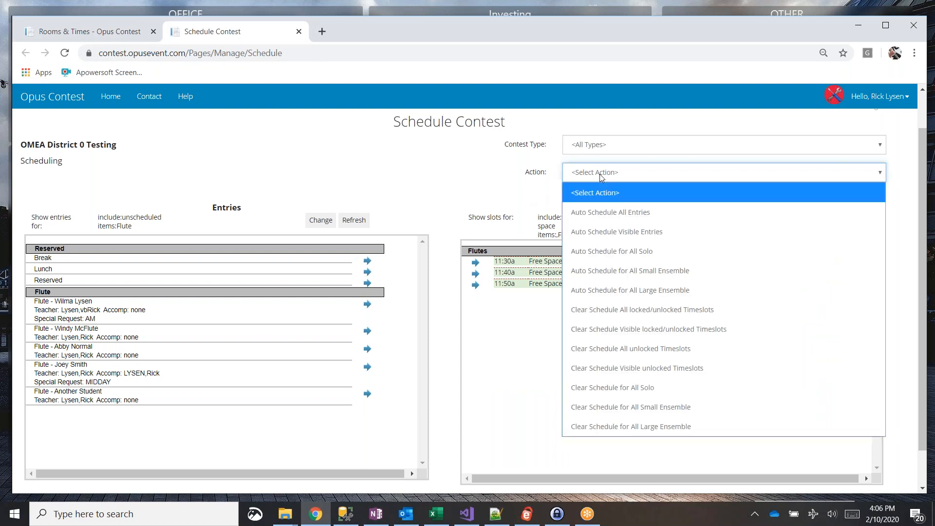
{"action": "left_click", "coordinate": [600, 227]}
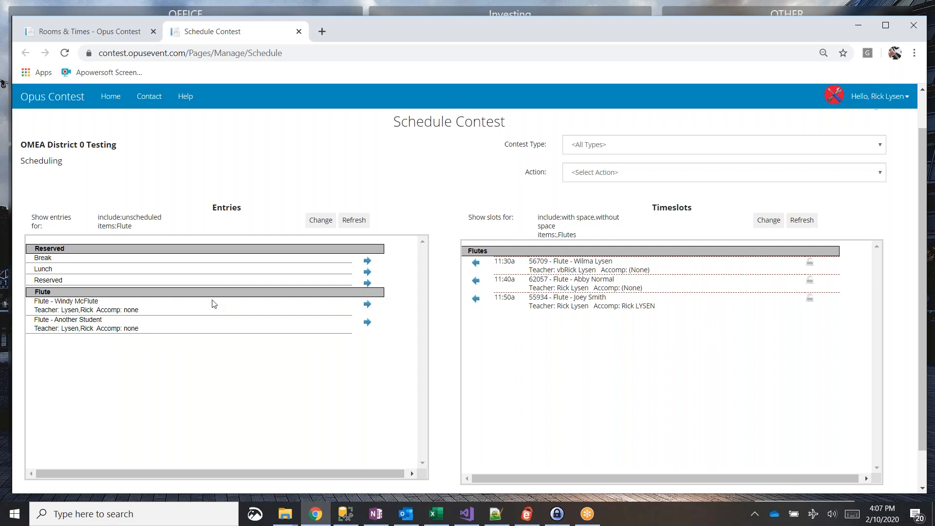
- In Rooms & Times, set the start time of the Flutes time slot in Woodwinds #1 to 11:00 AM and save it
{"action": "left_click", "coordinate": [112, 30]}
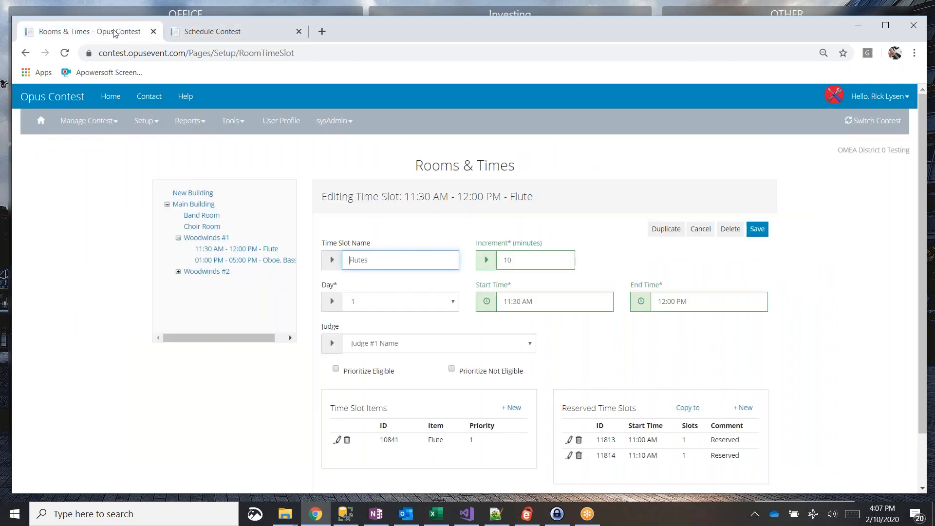
{"action": "double_click", "coordinate": [520, 302]}
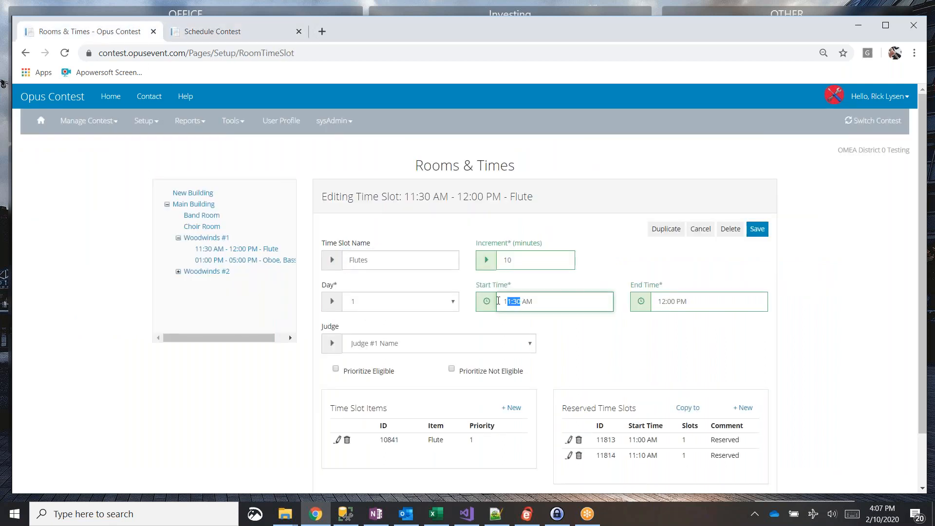
{"action": "key", "text": "BackSpace"}
{"action": "key", "text": "BackSpace"}
{"action": "type", "text": "00"}
{"action": "key", "text": "ctrl+a"}
{"action": "key", "text": "BackSpace"}
{"action": "type", "text": "11"}
{"action": "key", "text": "Tab"}
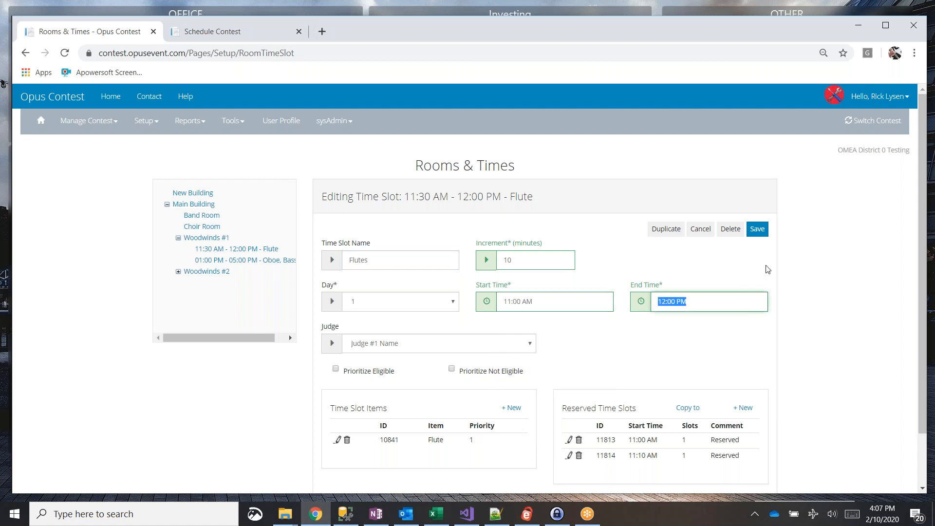
{"action": "left_click", "coordinate": [757, 230]}
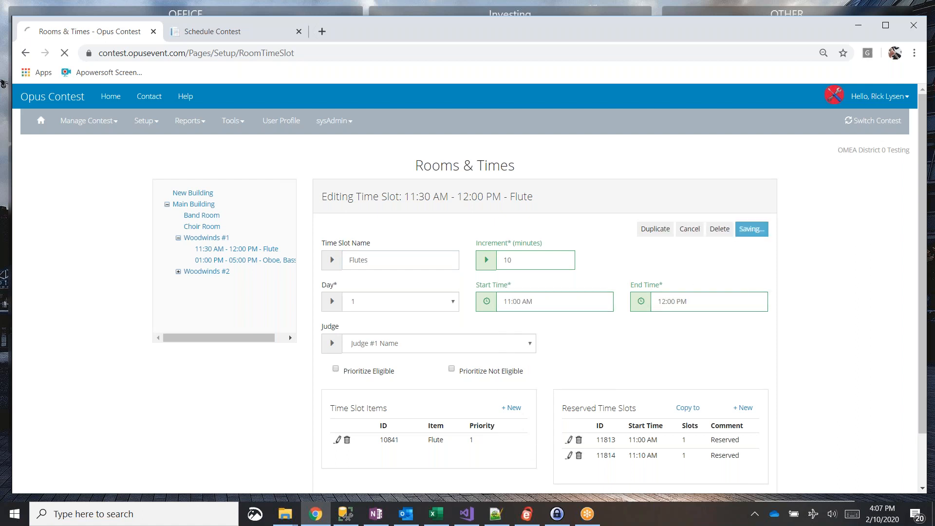
- Refresh the Flutes timeslots on the Schedule Contest page and remove the reserved 11:00a and 11:10a slots
{"action": "left_click", "coordinate": [234, 32]}
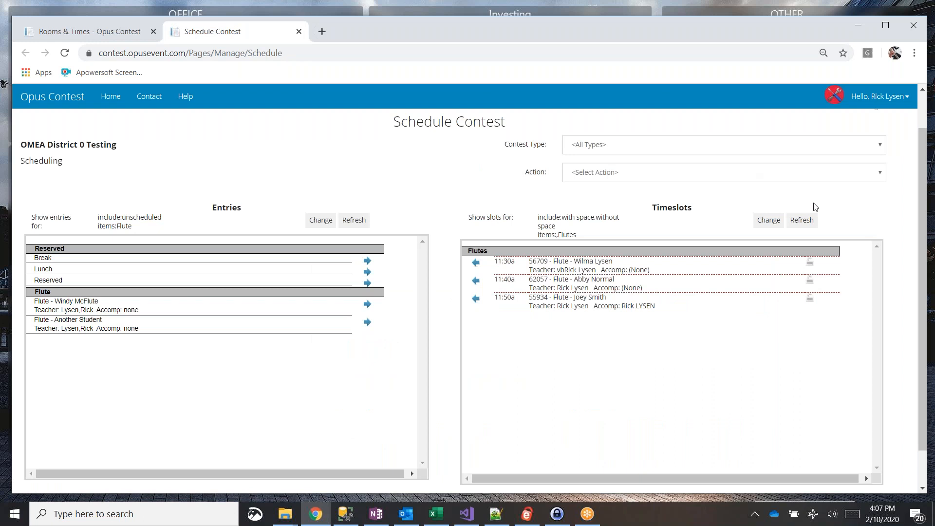
{"action": "left_click", "coordinate": [798, 221]}
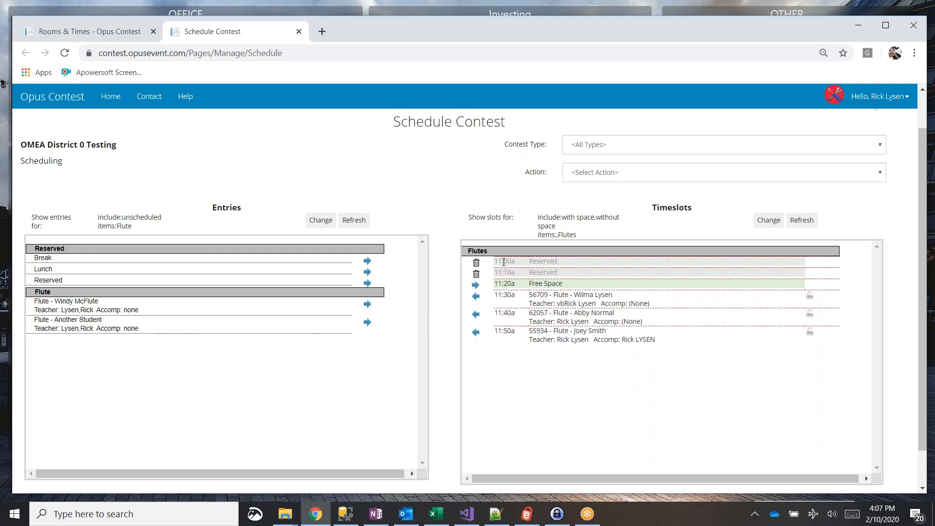
{"action": "left_click", "coordinate": [477, 263]}
{"action": "left_click", "coordinate": [477, 274]}
- Run Auto Schedule Visible Entries for the remaining Flute entries and review where the Flutes timeslots place them
{"action": "left_click", "coordinate": [658, 179]}
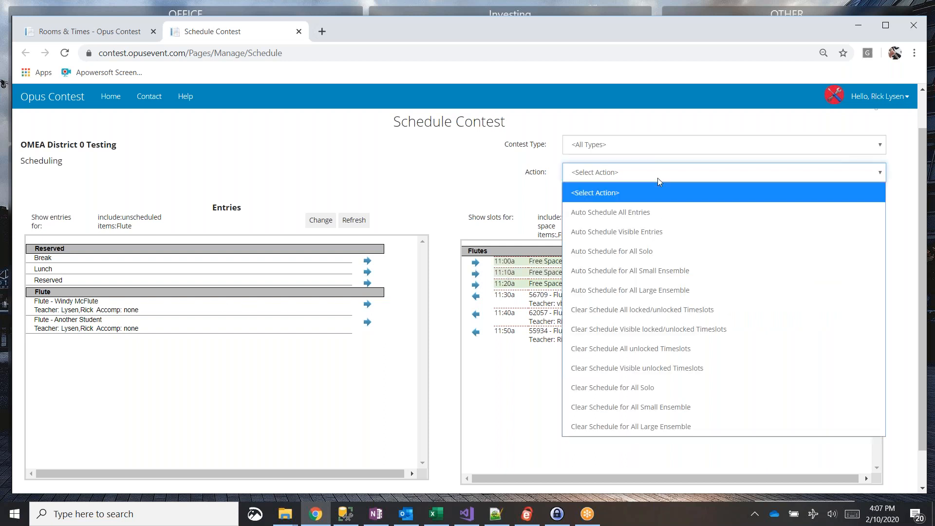
{"action": "left_click", "coordinate": [633, 232]}
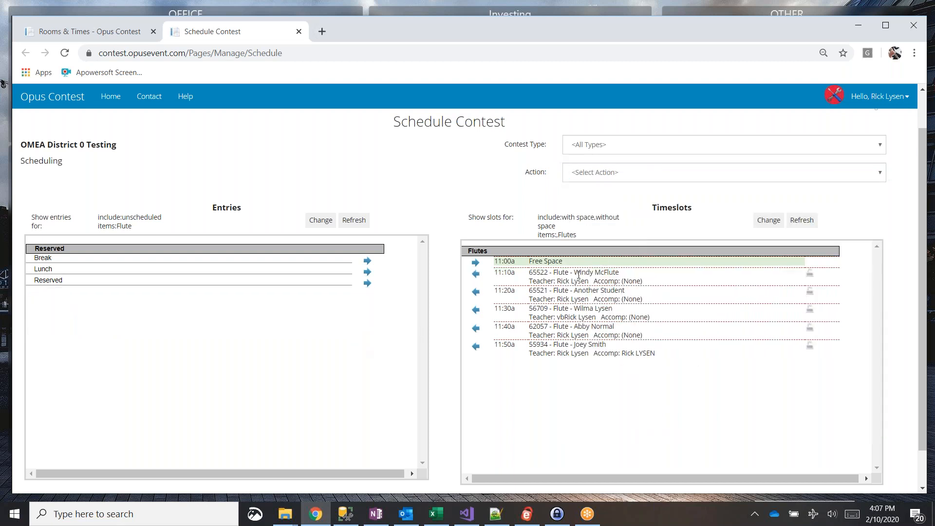
{"action": "left_click_drag", "start_coordinate": [587, 274], "coordinate": [563, 287]}
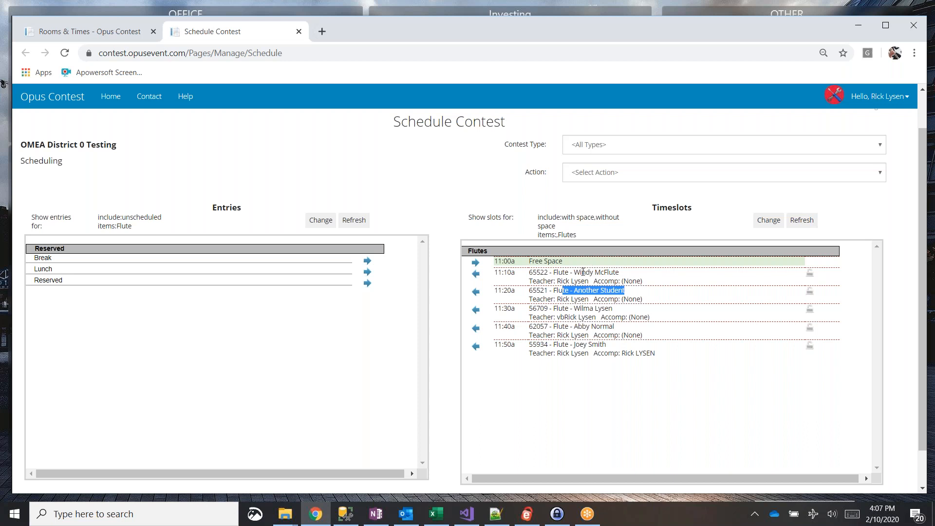
{"action": "left_click_drag", "start_coordinate": [662, 358], "coordinate": [519, 320]}
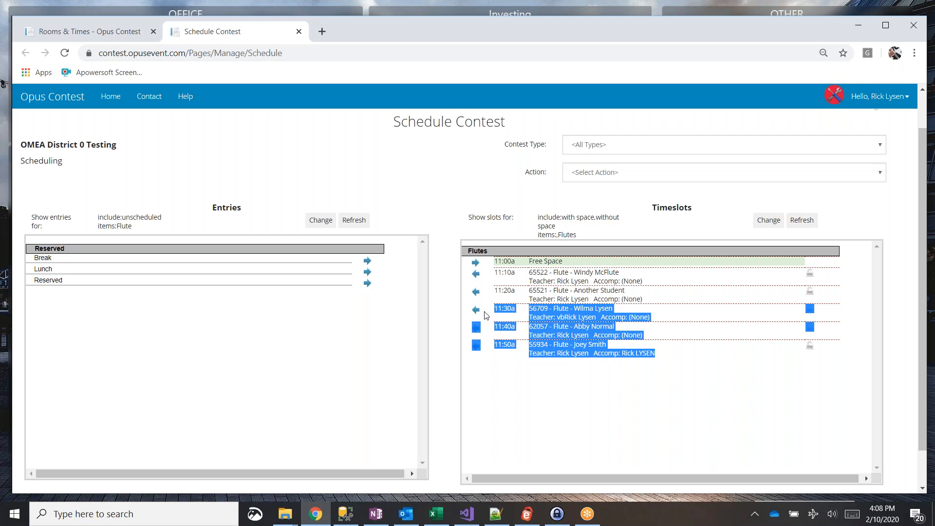
- Change the entries filter from Flute only to Show All Items, keeping the Unscheduled filter
{"action": "left_click", "coordinate": [328, 223]}
{"action": "left_click", "coordinate": [331, 190]}
{"action": "left_click", "coordinate": [332, 177]}
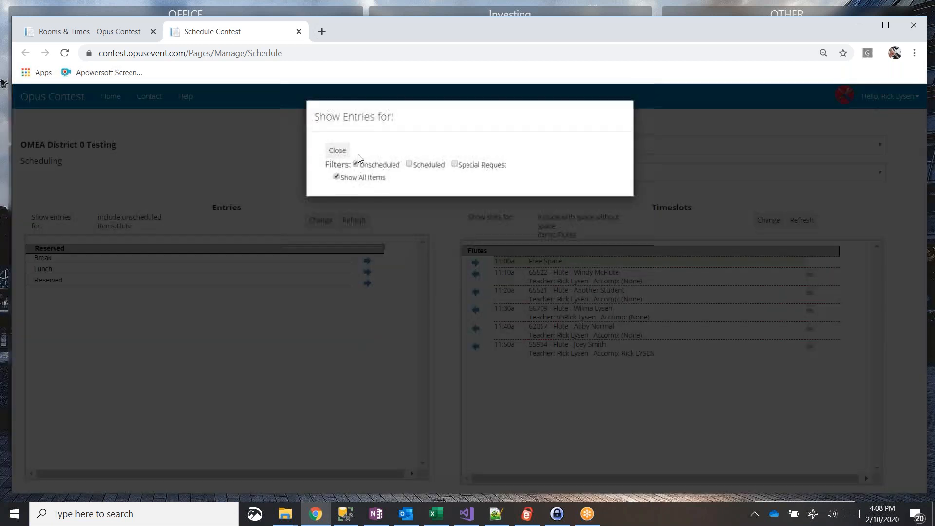
{"action": "left_click", "coordinate": [337, 150]}
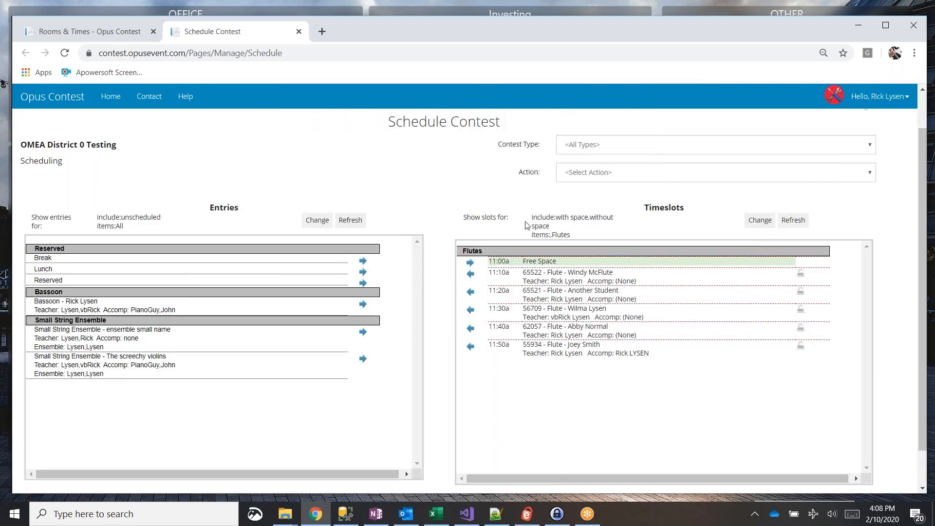
- Change the timeslots filter to Show All Timeslots, including both empty and full timeslots
{"action": "left_click", "coordinate": [760, 222]}
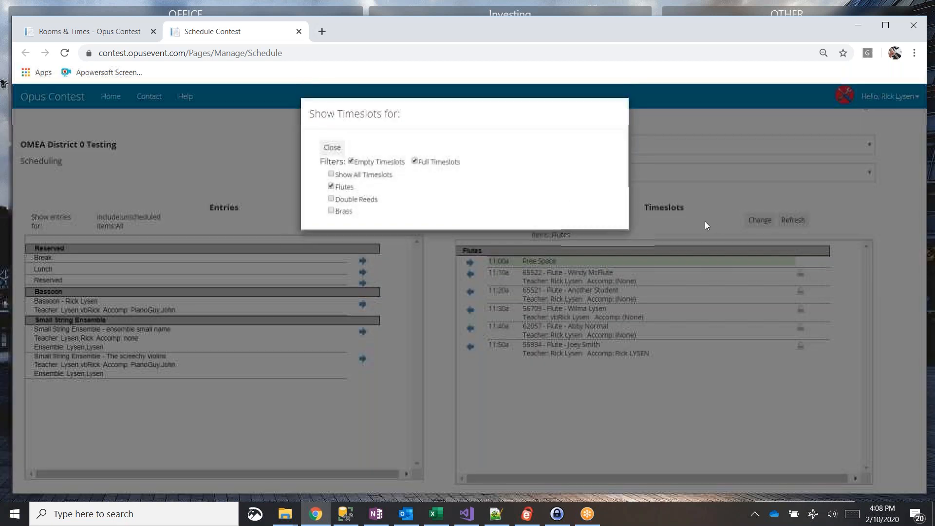
{"action": "left_click", "coordinate": [338, 179]}
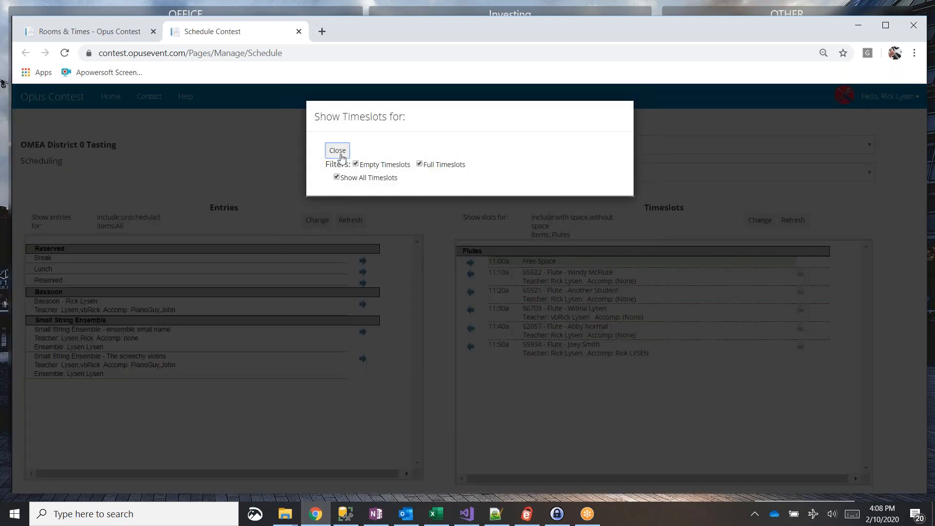
{"action": "left_click", "coordinate": [338, 151]}
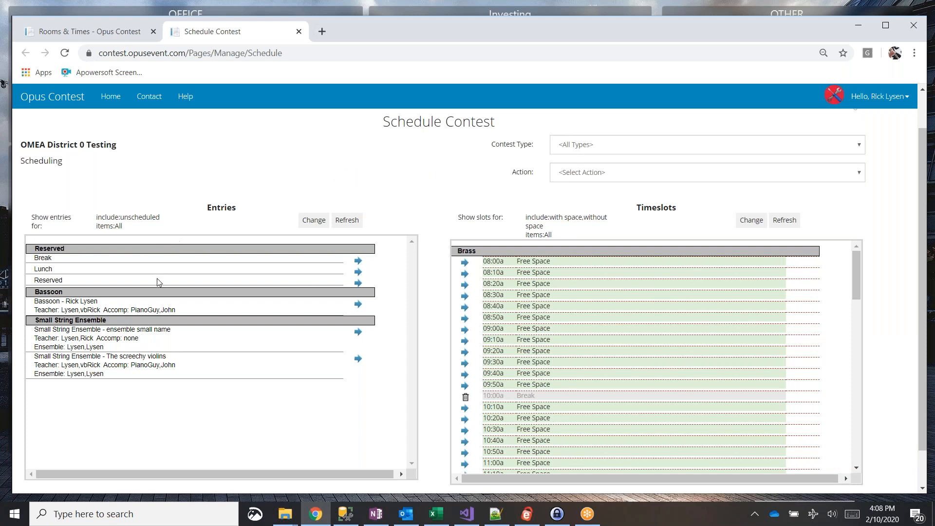
{"action": "left_click", "coordinate": [348, 221]}
{"action": "left_click", "coordinate": [321, 223]}
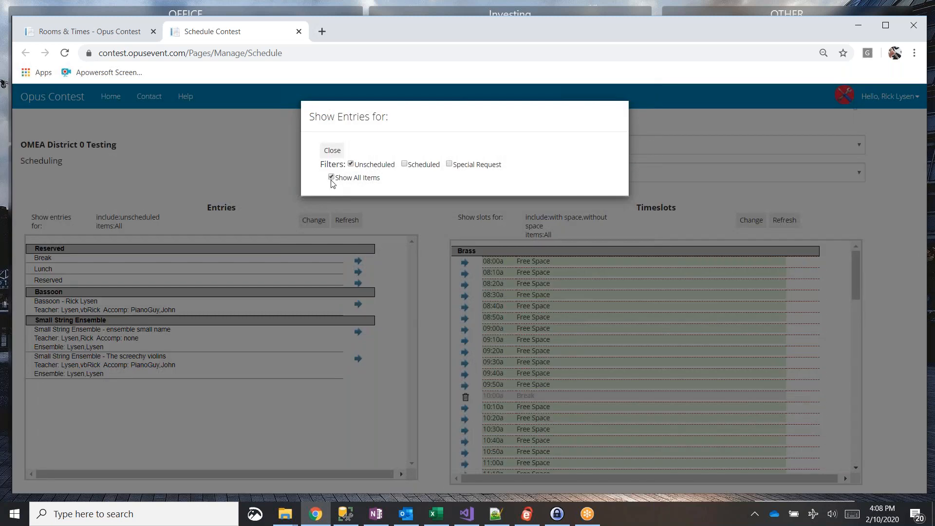
{"action": "left_click", "coordinate": [331, 178]}
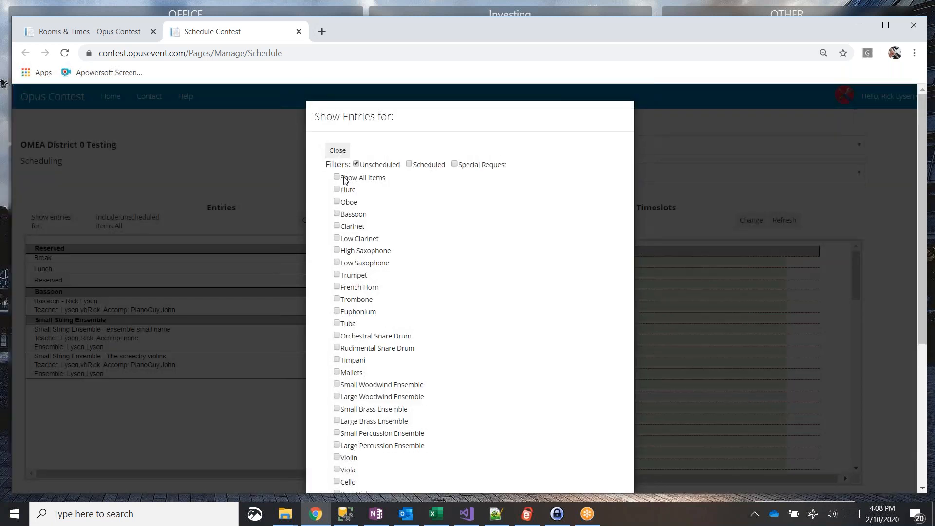
{"action": "left_click", "coordinate": [342, 178]}
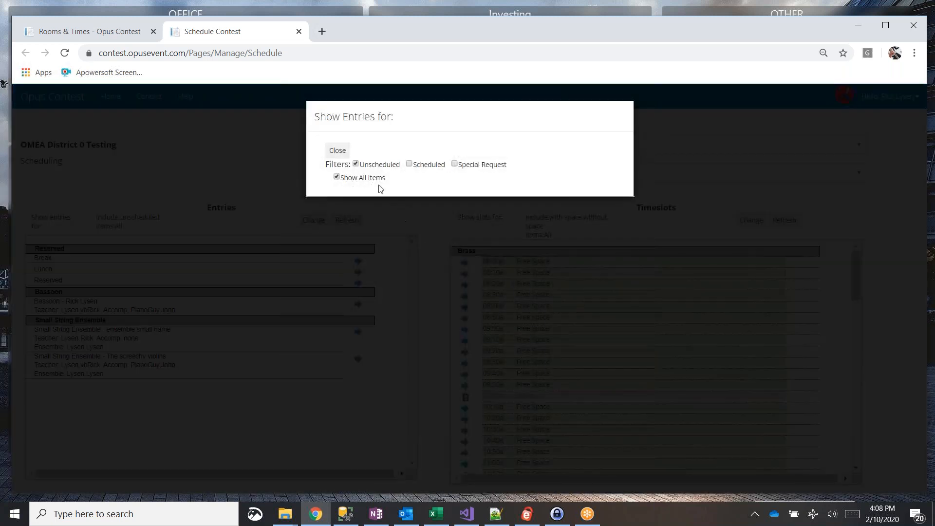
{"action": "left_click", "coordinate": [338, 150]}
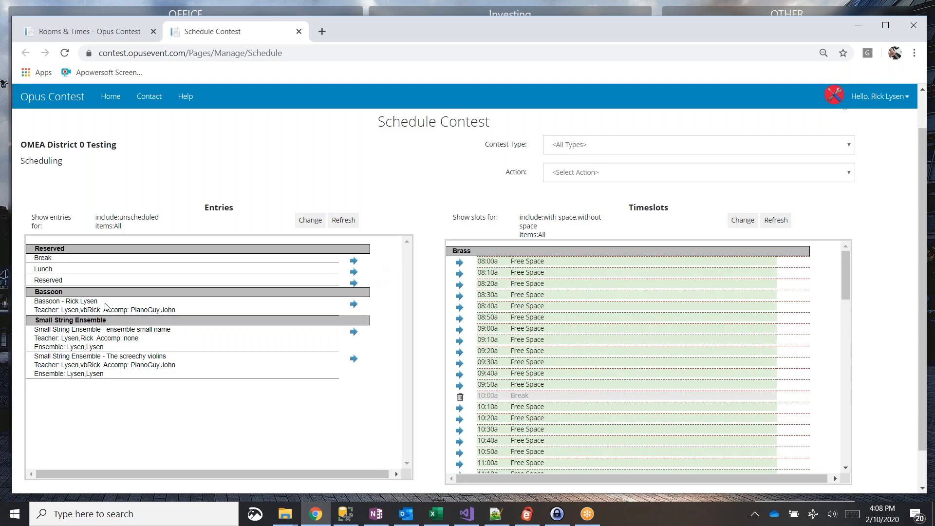
- Clear the schedule of all locked/unlocked timeslots and examine the unscheduled entries and the Brass, Double Reeds and Flutes timeslots
{"action": "left_click", "coordinate": [640, 175]}
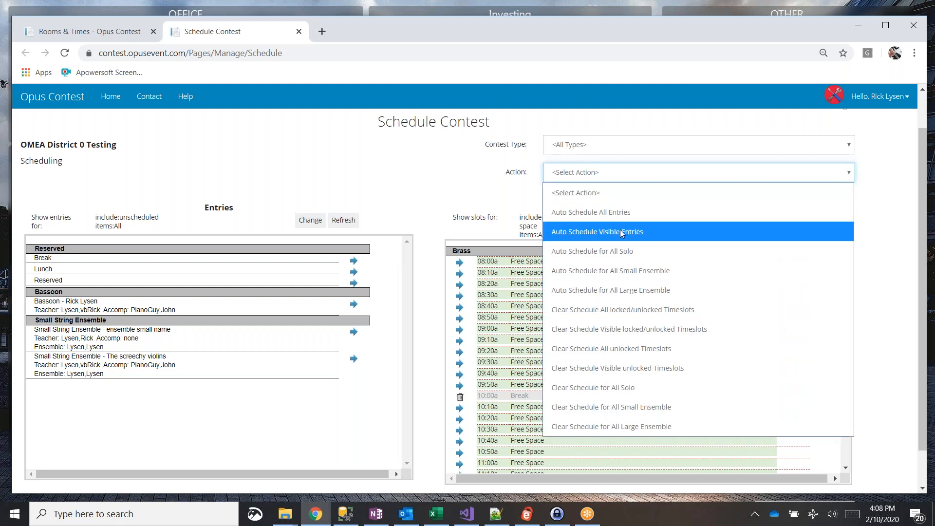
{"action": "left_click", "coordinate": [626, 310]}
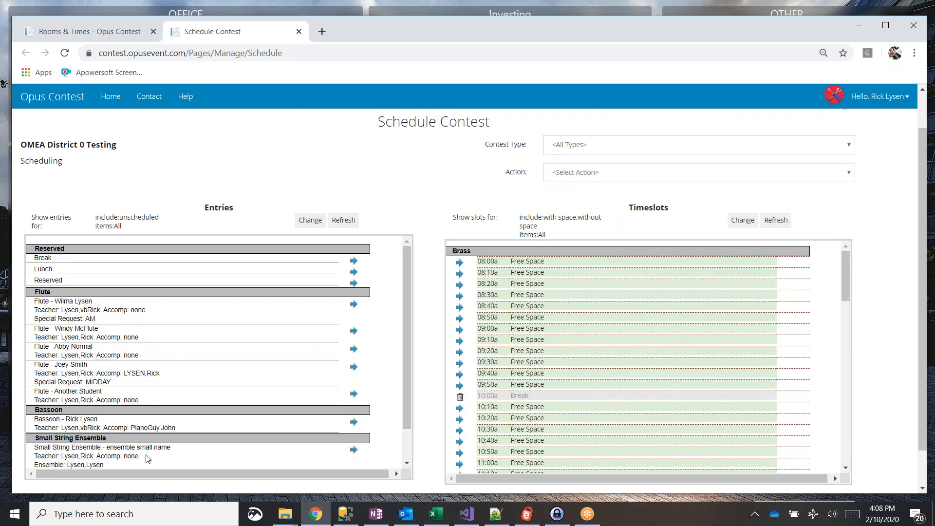
{"action": "scroll", "coordinate": [81, 336], "scroll_direction": "down", "scroll_amount": 1}
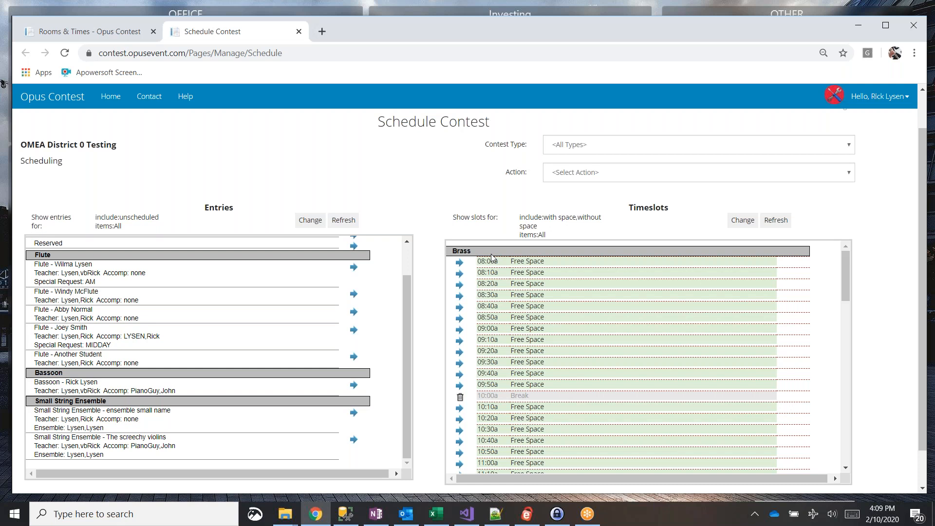
{"action": "scroll", "coordinate": [531, 345], "scroll_direction": "down", "scroll_amount": 9}
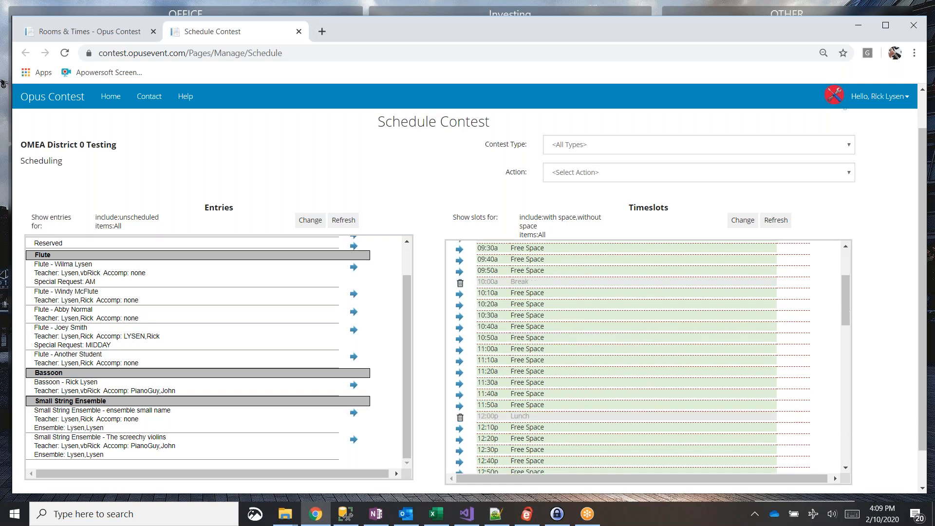
{"action": "scroll", "coordinate": [530, 344], "scroll_direction": "down", "scroll_amount": 3}
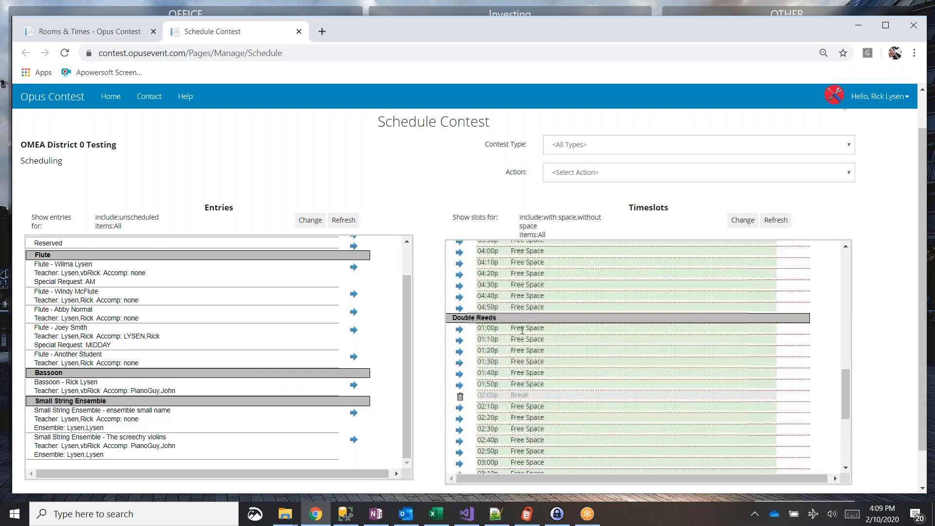
{"action": "left_click_drag", "start_coordinate": [98, 382], "coordinate": [38, 382]}
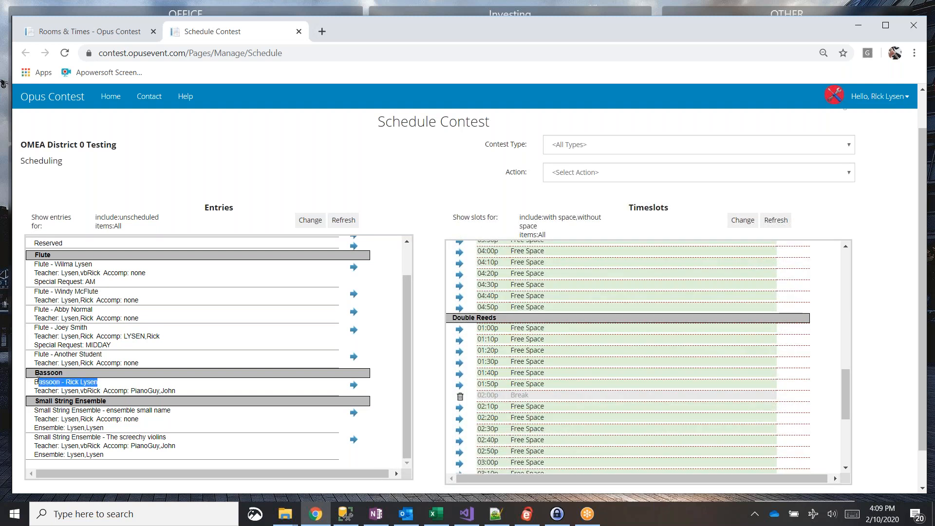
{"action": "scroll", "coordinate": [487, 415], "scroll_direction": "down", "scroll_amount": 5}
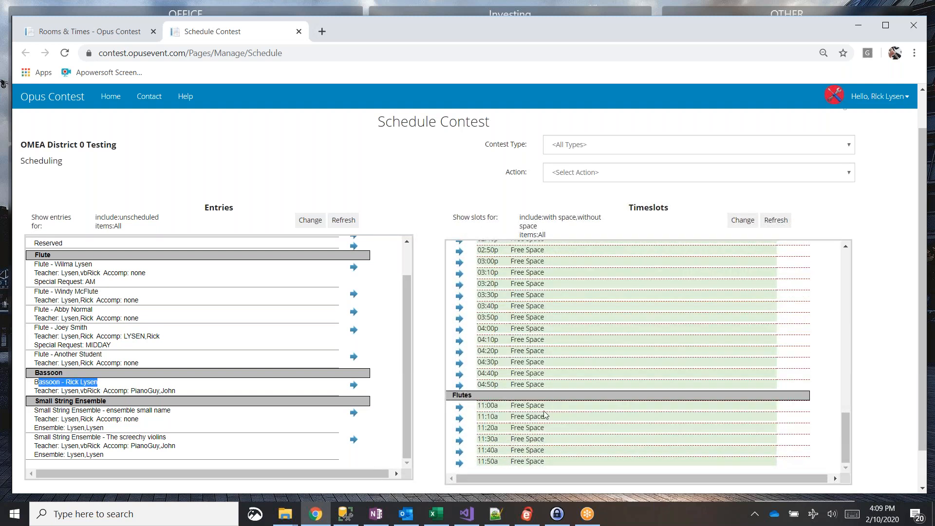
{"action": "scroll", "coordinate": [547, 361], "scroll_direction": "up", "scroll_amount": 5}
- Run Auto Schedule All Entries for the contest and review the Bassoon and Flute placements in the Double Reeds and Flutes timeslots
{"action": "left_click", "coordinate": [612, 171]}
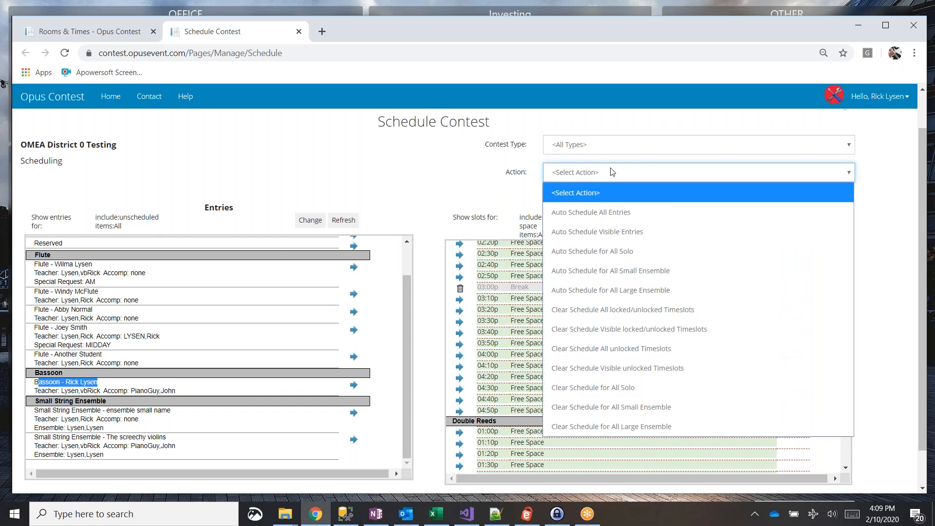
{"action": "left_click", "coordinate": [611, 213]}
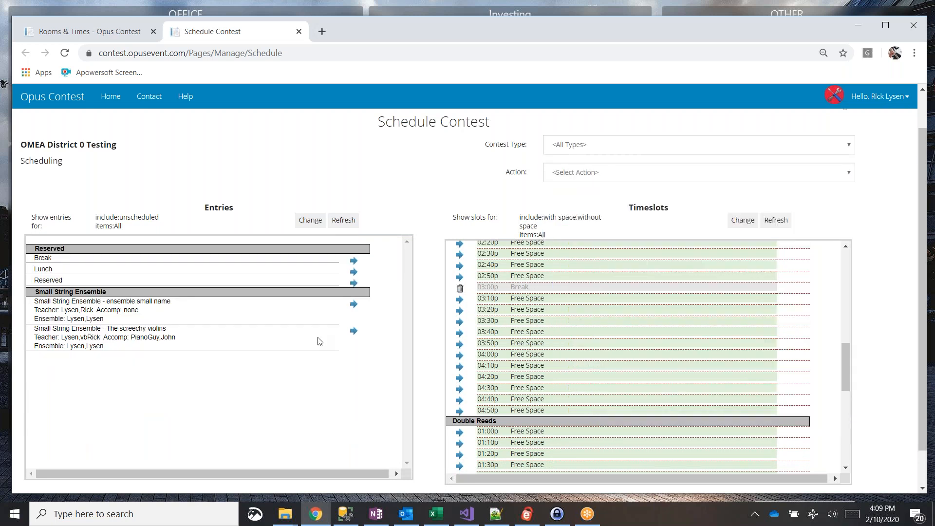
{"action": "scroll", "coordinate": [549, 400], "scroll_direction": "up", "scroll_amount": 12}
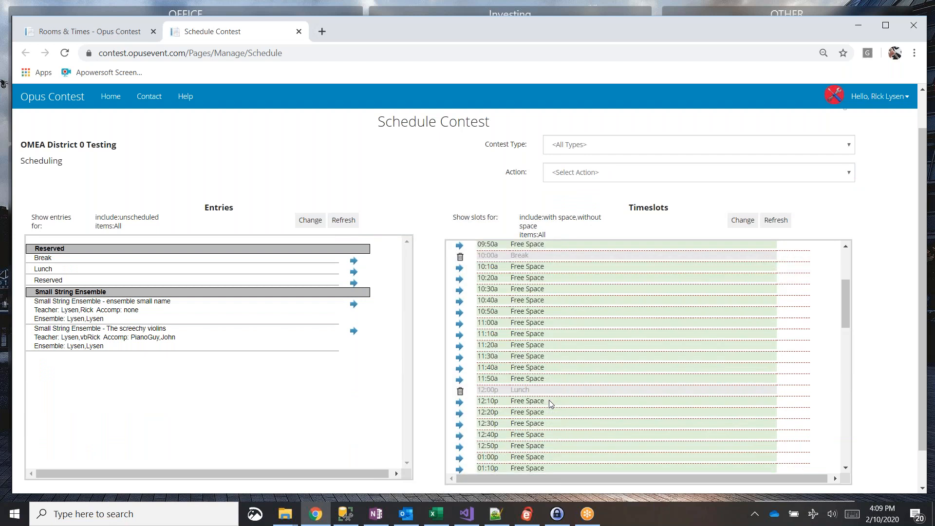
{"action": "scroll", "coordinate": [548, 400], "scroll_direction": "down", "scroll_amount": 12}
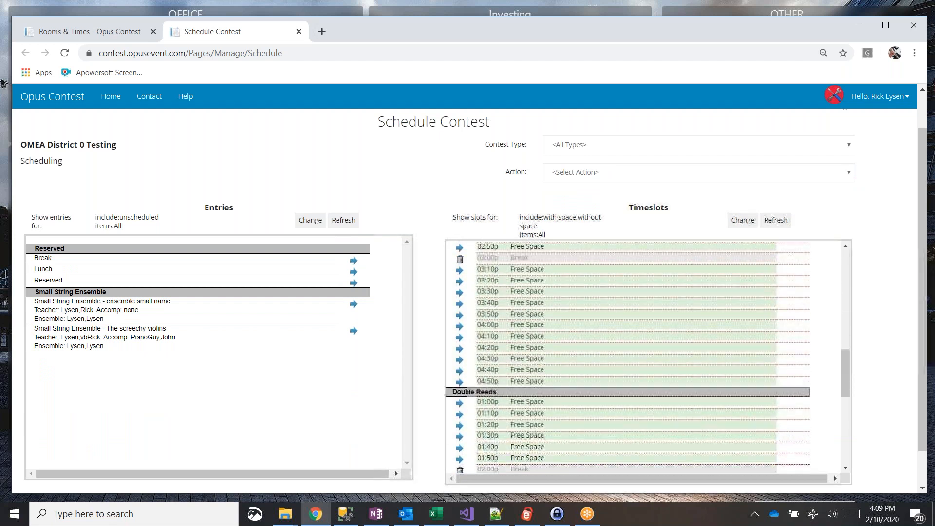
{"action": "scroll", "coordinate": [550, 336], "scroll_direction": "down", "scroll_amount": 4}
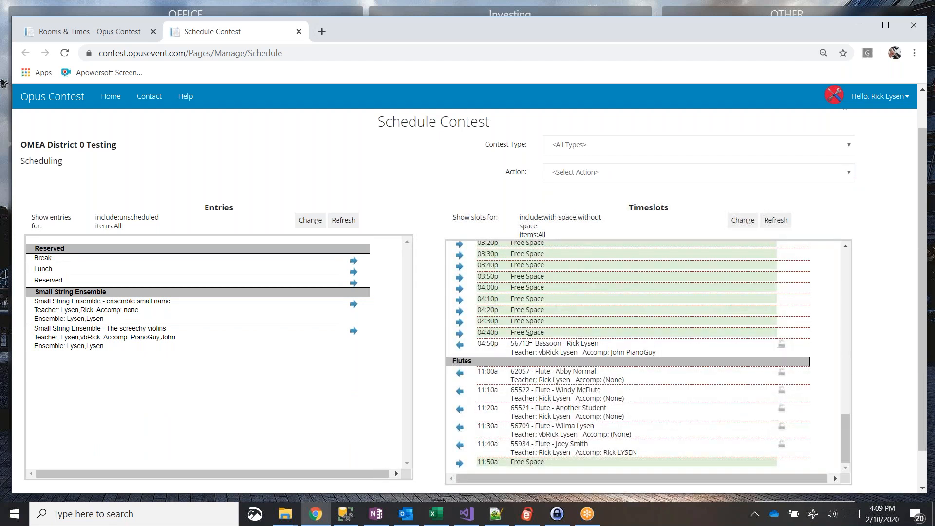
{"action": "left_click_drag", "start_coordinate": [563, 344], "coordinate": [629, 345]}
{"action": "scroll", "coordinate": [557, 311], "scroll_direction": "down", "scroll_amount": 2}
{"action": "scroll", "coordinate": [618, 436], "scroll_direction": "up", "scroll_amount": 2}
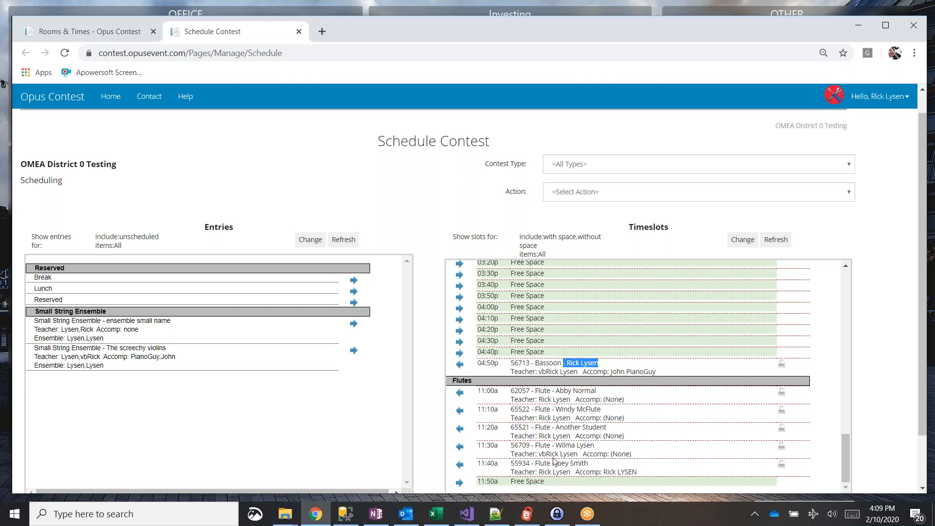
{"action": "scroll", "coordinate": [540, 407], "scroll_direction": "up", "scroll_amount": 3}
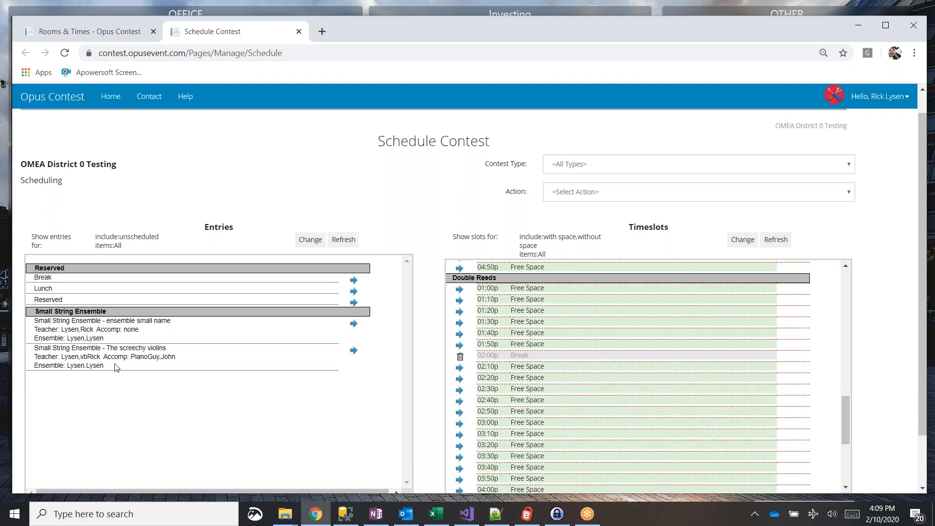
- Examine the unscheduled Small String Ensemble entries and compare them with the Brass, Double Reeds and Flutes timeslots
{"action": "left_click_drag", "start_coordinate": [106, 367], "coordinate": [35, 322]}
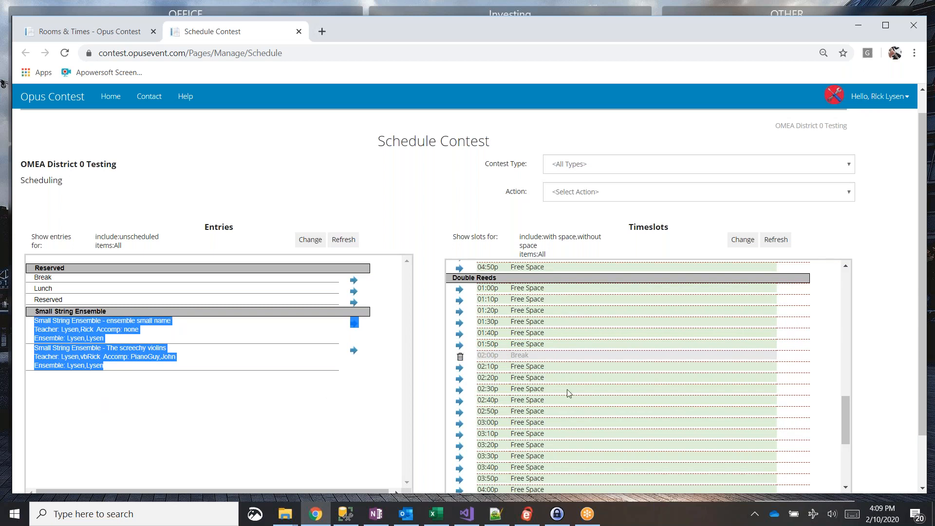
{"action": "scroll", "coordinate": [568, 391], "scroll_direction": "down", "scroll_amount": 10}
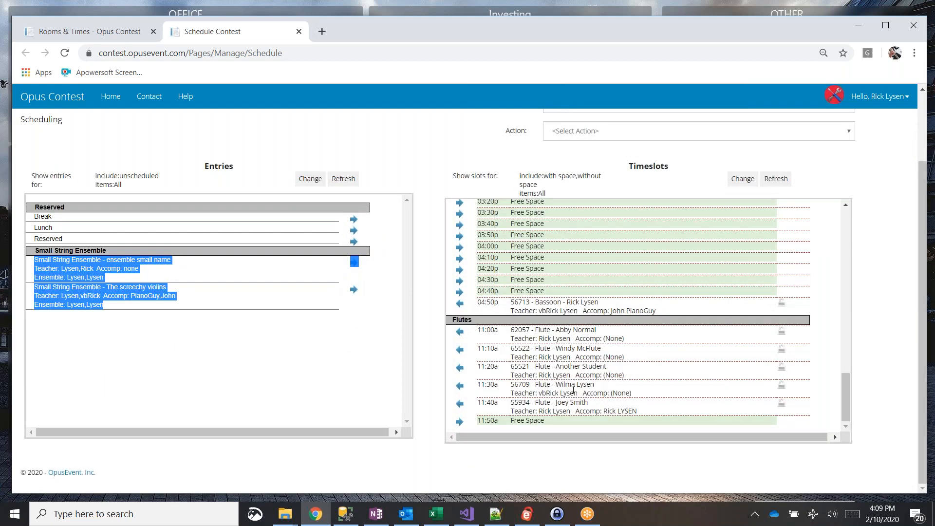
{"action": "scroll", "coordinate": [573, 390], "scroll_direction": "up", "scroll_amount": 6}
{"action": "scroll", "coordinate": [573, 390], "scroll_direction": "up", "scroll_amount": 10}
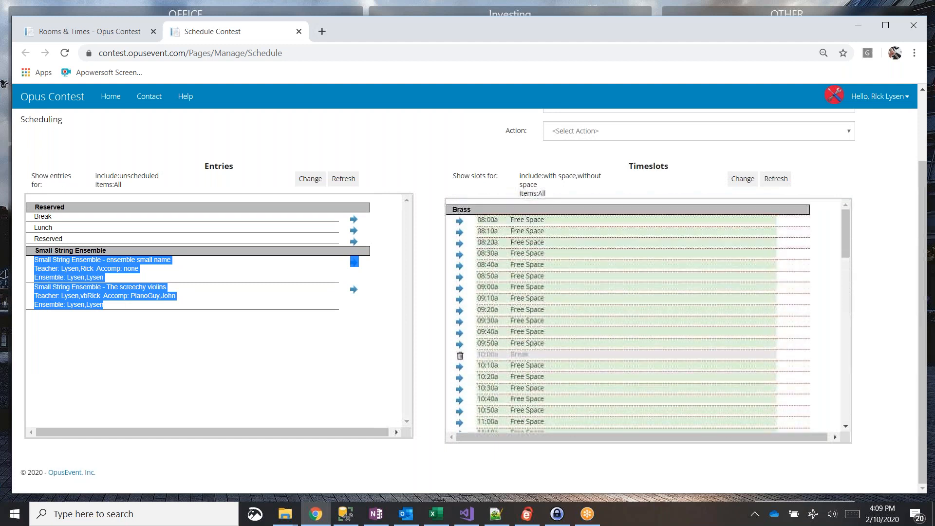
{"action": "scroll", "coordinate": [573, 390], "scroll_direction": "up", "scroll_amount": 3}
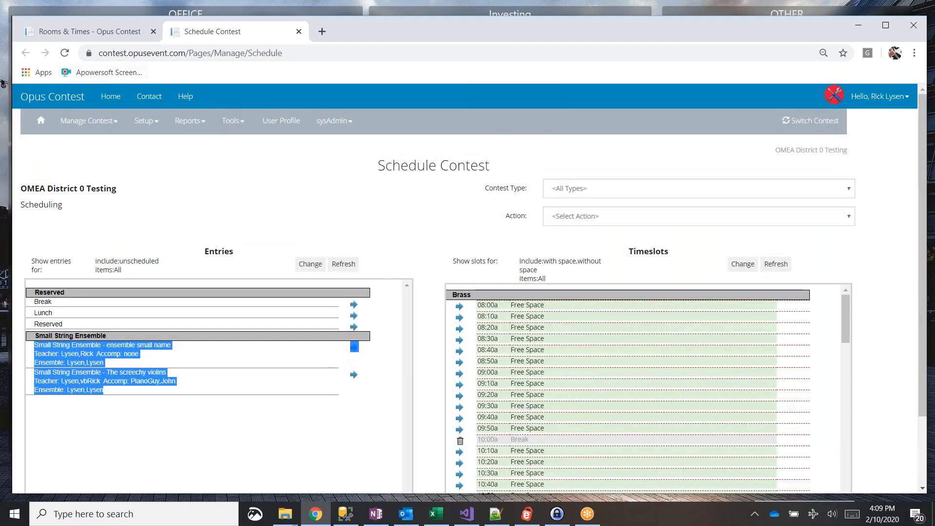
- Open the Schedule Contest page in the Rooms & Times tab and examine its timeslots and contest type choices
{"action": "left_click", "coordinate": [96, 33]}
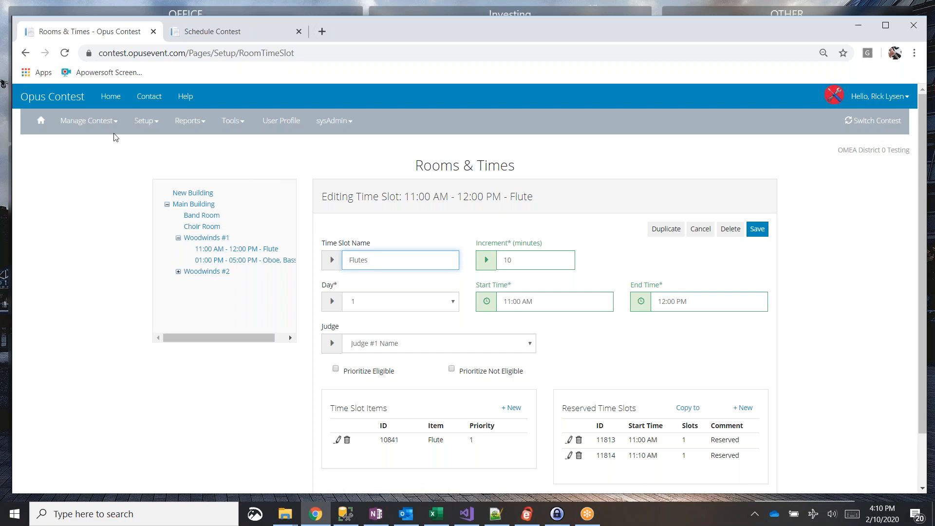
{"action": "left_click", "coordinate": [86, 121]}
{"action": "left_click", "coordinate": [81, 168]}
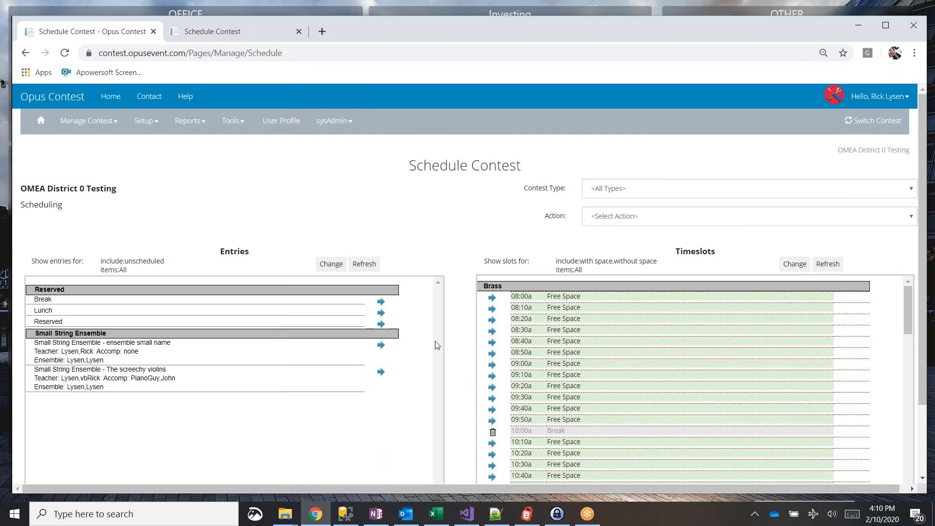
{"action": "scroll", "coordinate": [628, 405], "scroll_direction": "down", "scroll_amount": 4}
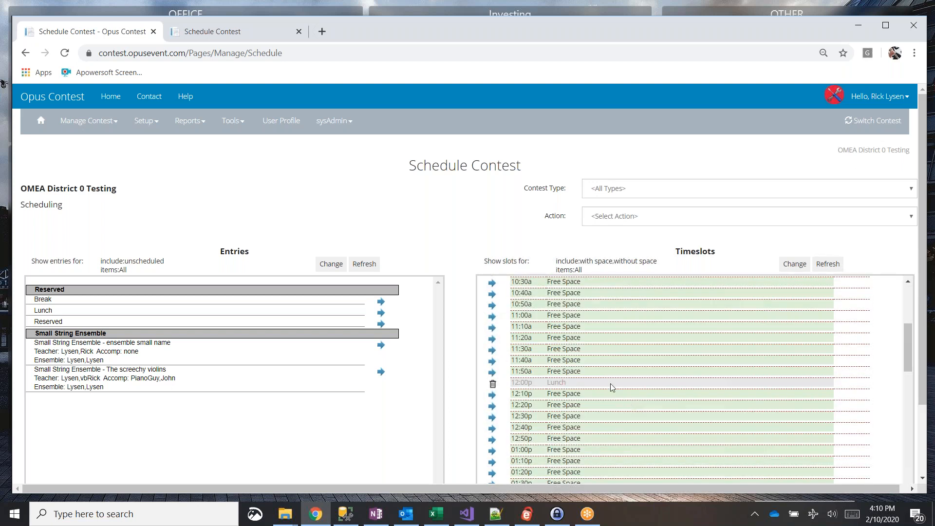
{"action": "scroll", "coordinate": [464, 301], "scroll_direction": "down", "scroll_amount": 2}
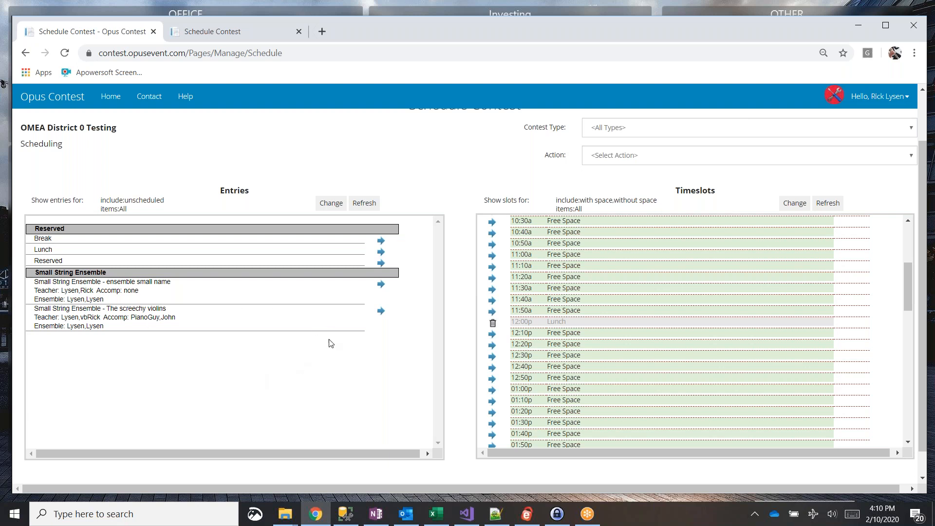
{"action": "left_click", "coordinate": [651, 130]}
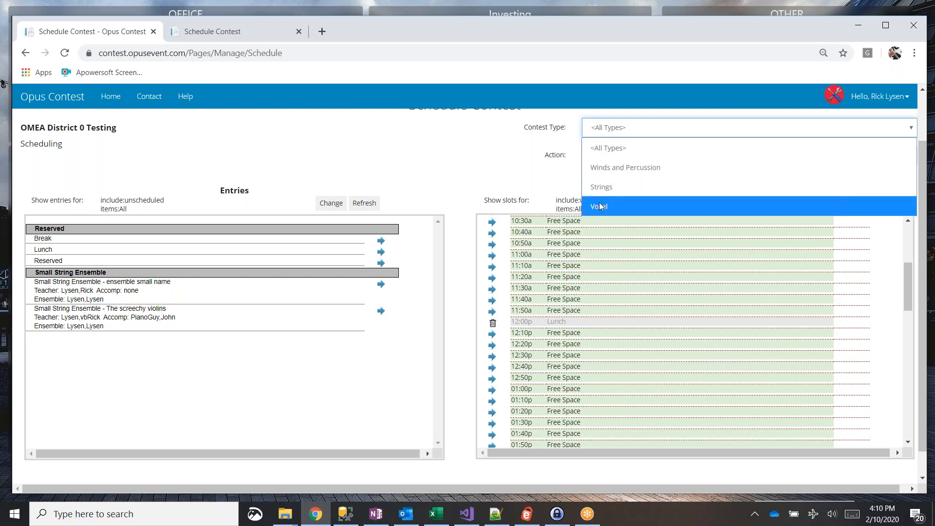
{"action": "left_click", "coordinate": [460, 169]}
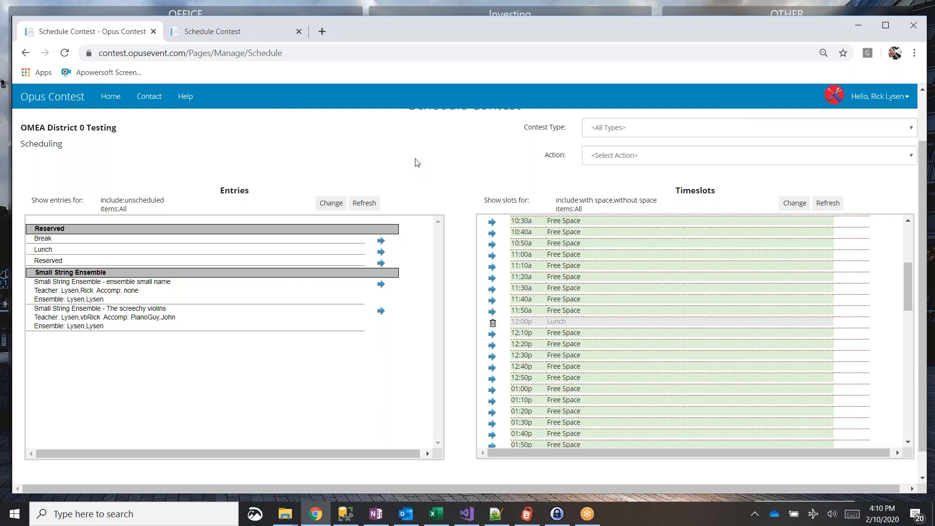
- Clear the schedule of all locked/unlocked timeslots and rerun Auto Schedule All Entries for all contest types
{"action": "scroll", "coordinate": [424, 160], "scroll_direction": "up", "scroll_amount": 1}
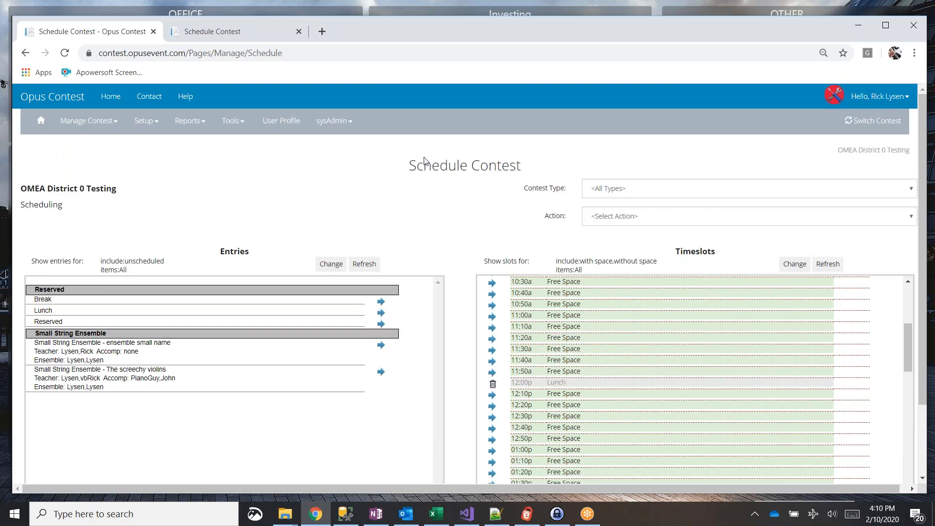
{"action": "left_click", "coordinate": [677, 219]}
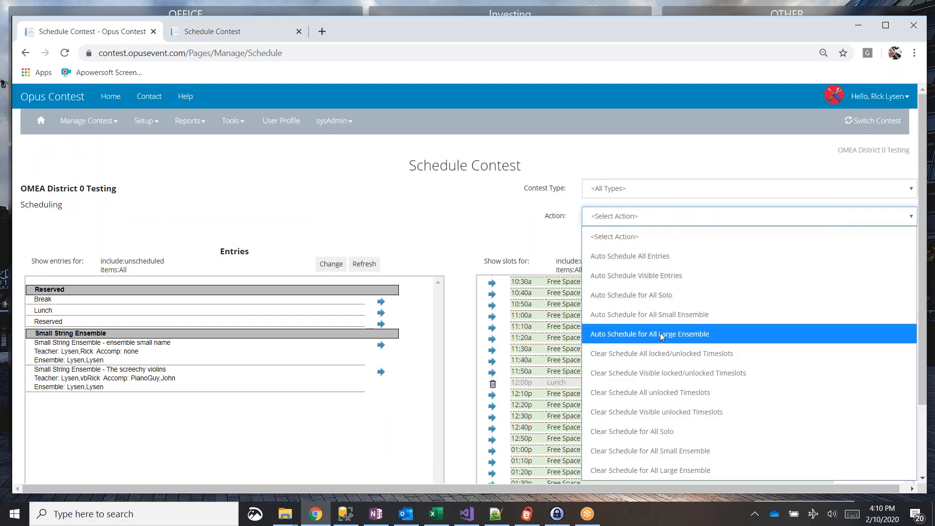
{"action": "left_click", "coordinate": [675, 355]}
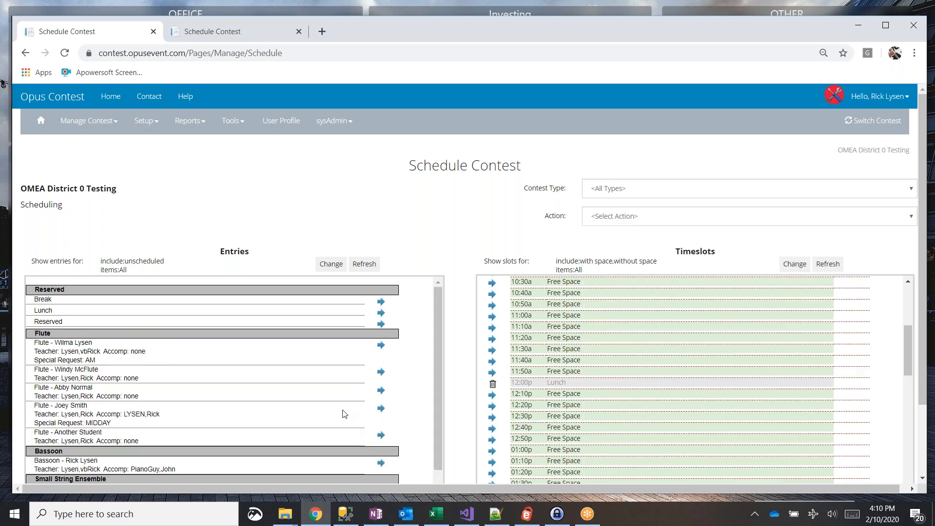
{"action": "scroll", "coordinate": [344, 414], "scroll_direction": "down", "scroll_amount": 1}
{"action": "scroll", "coordinate": [344, 414], "scroll_direction": "down", "scroll_amount": 2}
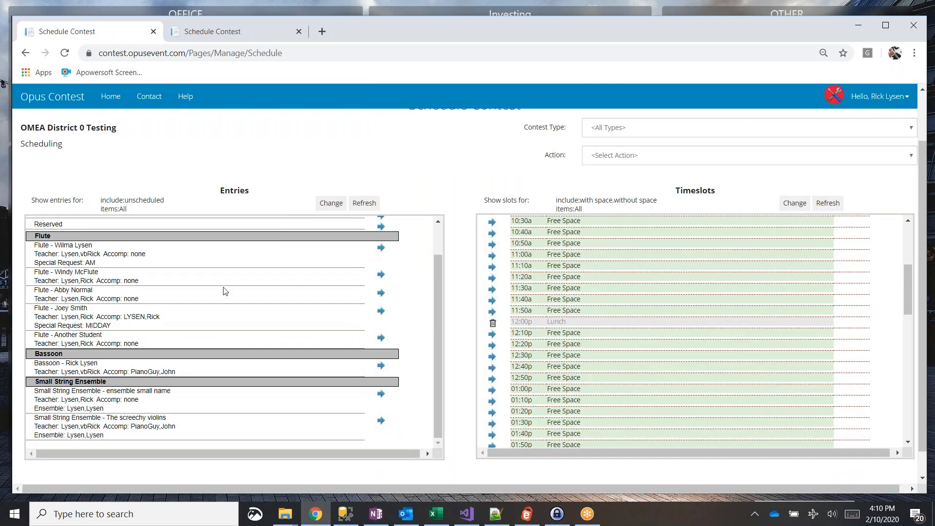
{"action": "left_click", "coordinate": [627, 156]}
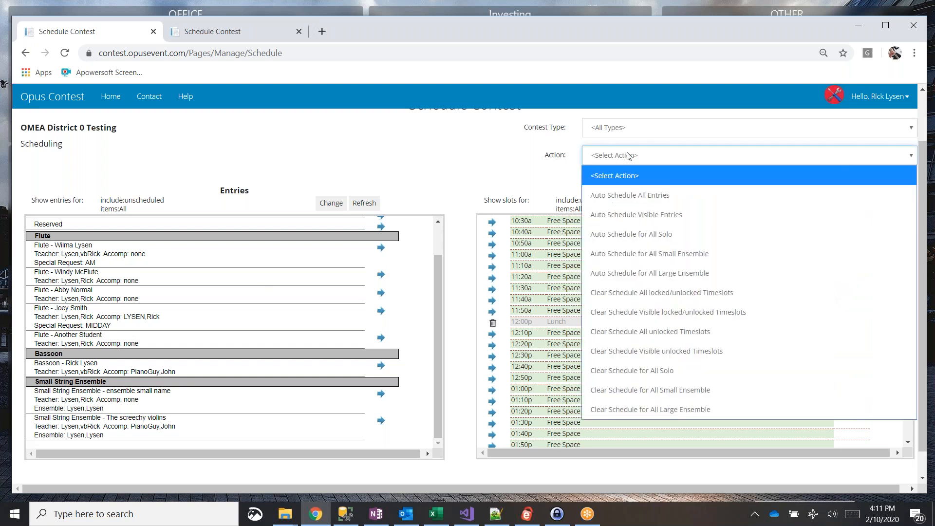
{"action": "left_click", "coordinate": [621, 194]}
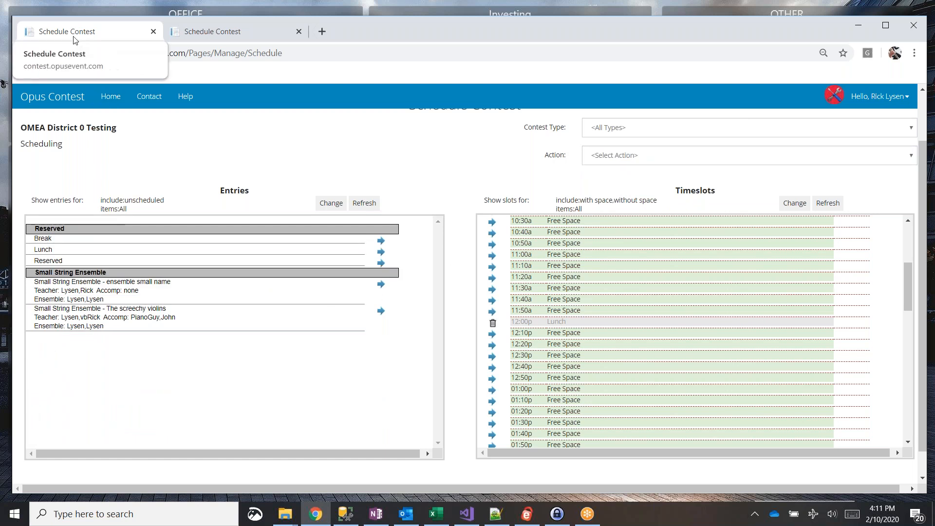
- Close the duplicate Schedule Contest tab and review the unscheduled Small String Ensemble entries and the Bassoon and Flute placements
{"action": "left_click", "coordinate": [299, 31]}
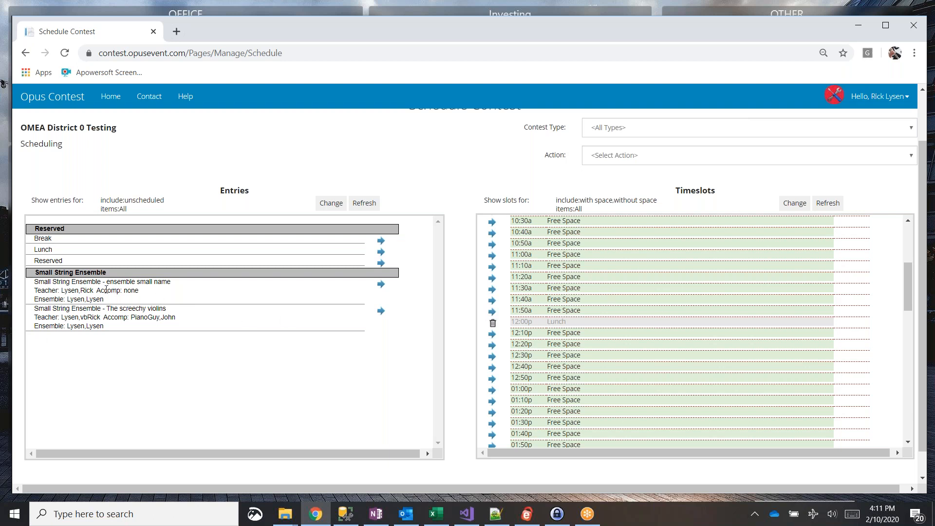
{"action": "left_click_drag", "start_coordinate": [112, 326], "coordinate": [28, 287]}
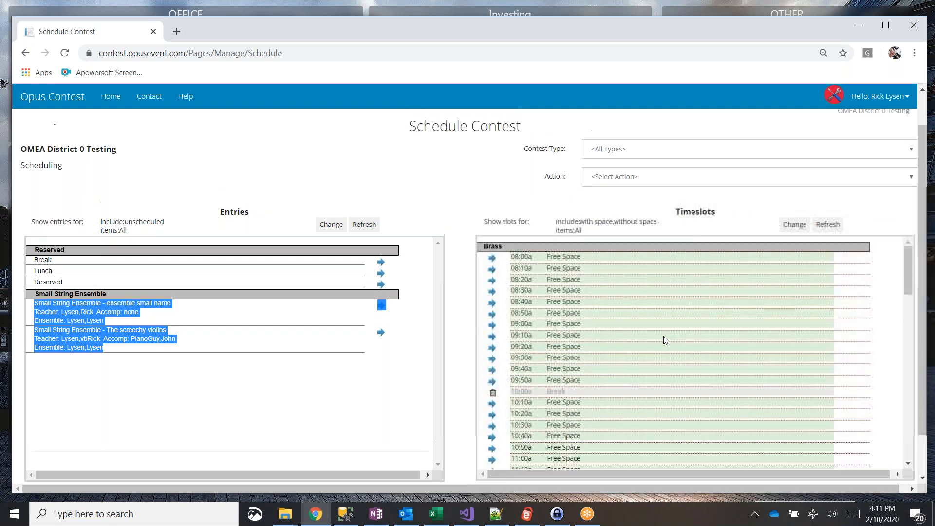
{"action": "scroll", "coordinate": [681, 329], "scroll_direction": "down", "scroll_amount": 4}
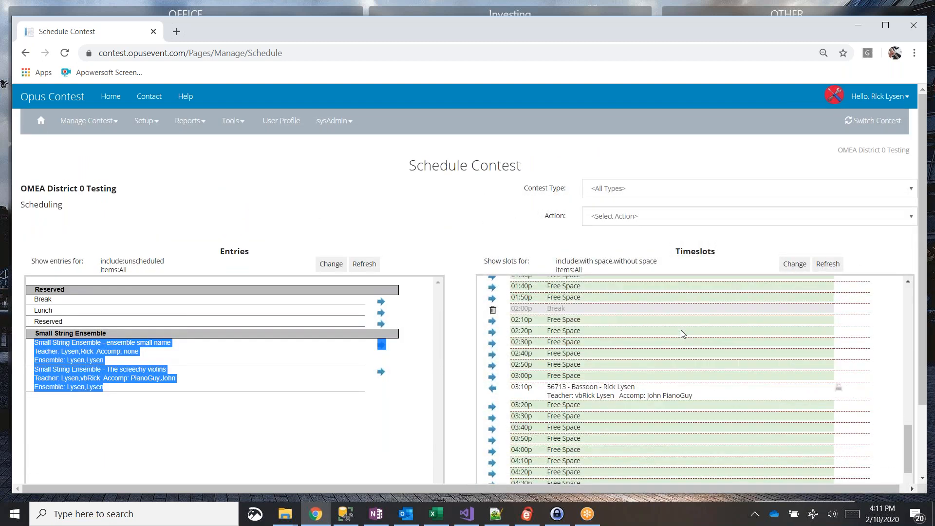
{"action": "scroll", "coordinate": [682, 328], "scroll_direction": "down", "scroll_amount": 2}
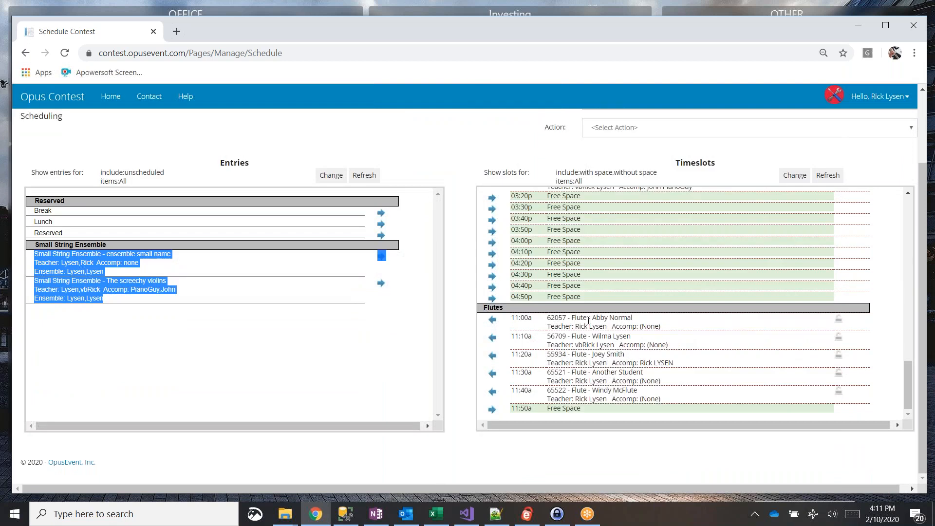
- Open Rooms & Time Slots in a new tab and load Main Building's Woodwinds #1 Flute time slot for editing
{"action": "left_click", "coordinate": [150, 154]}
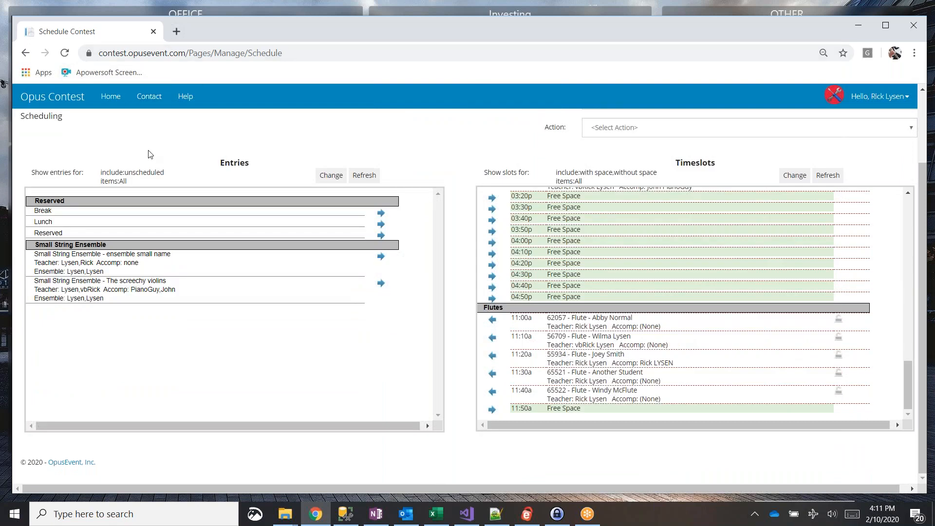
{"action": "scroll", "coordinate": [150, 154], "scroll_direction": "up", "scroll_amount": 2}
{"action": "left_click", "coordinate": [145, 121]}
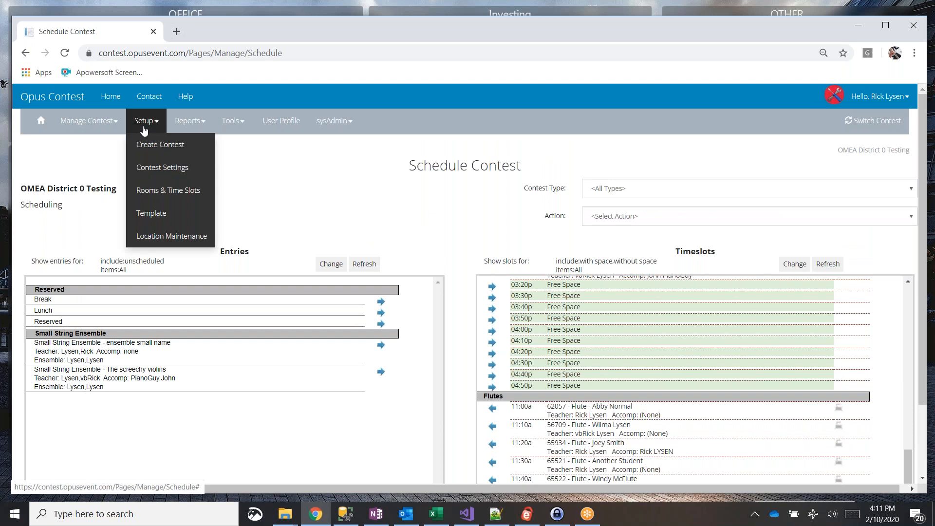
{"action": "left_click", "coordinate": [163, 190], "text": "ctrl"}
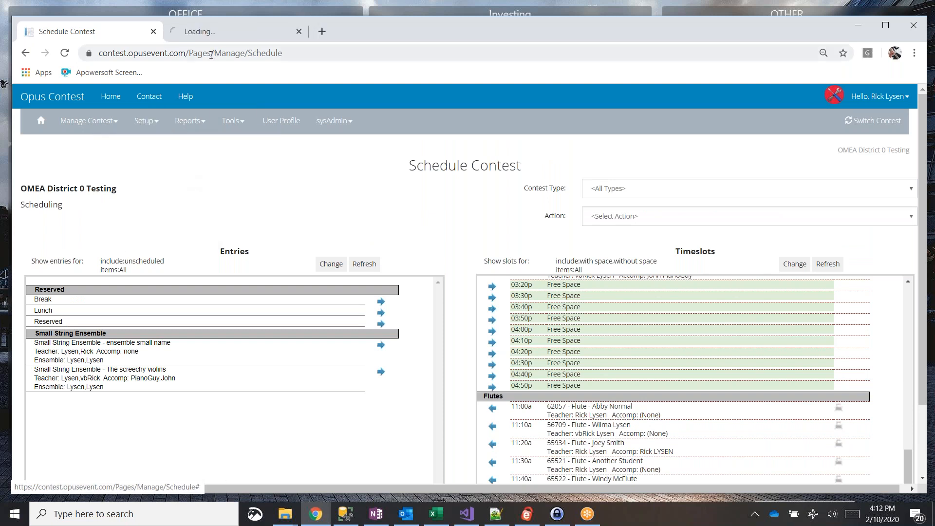
{"action": "left_click", "coordinate": [204, 37]}
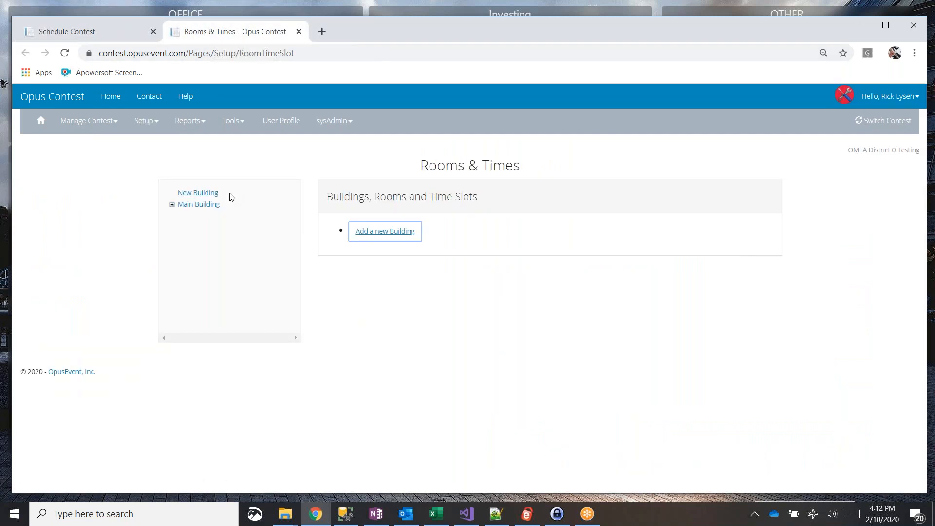
{"action": "left_click", "coordinate": [173, 205]}
{"action": "left_click", "coordinate": [184, 238]}
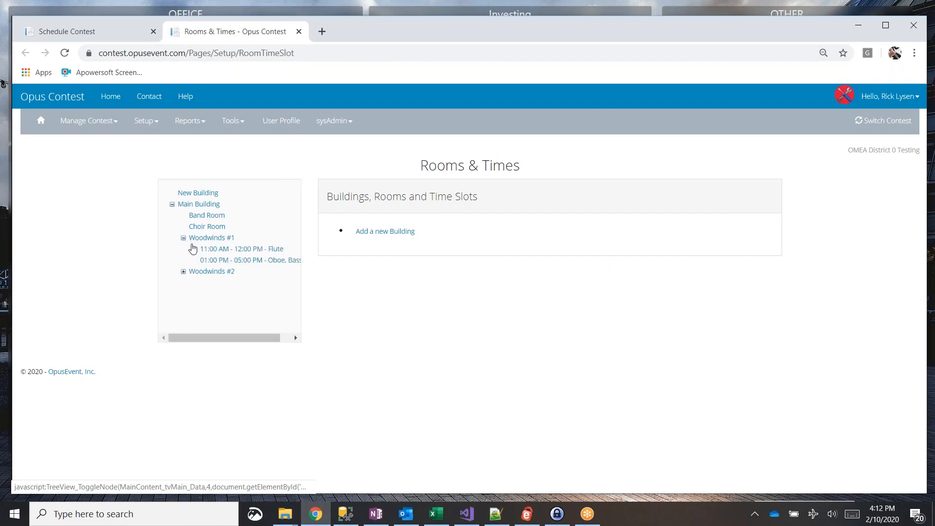
{"action": "left_click", "coordinate": [221, 249]}
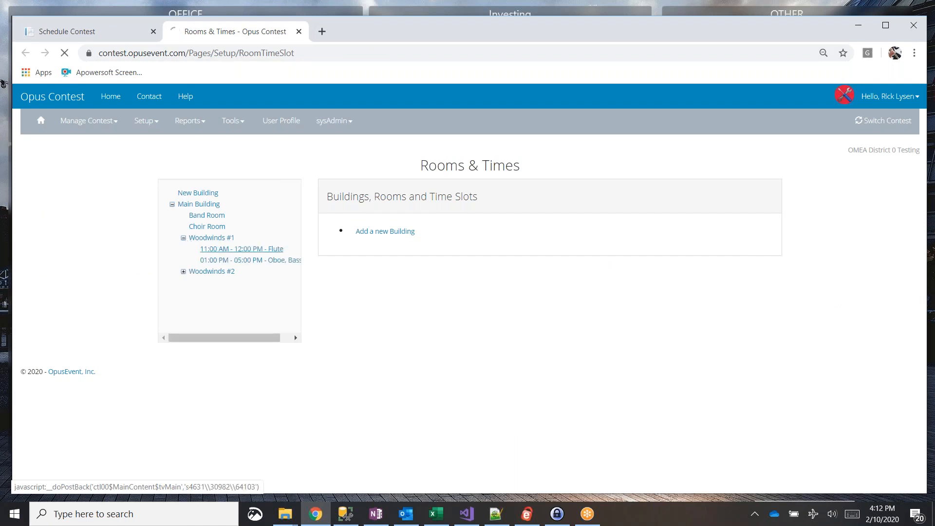
- Set the Flutes time slot's start time to 8:00 AM and save it
{"action": "left_click", "coordinate": [527, 301]}
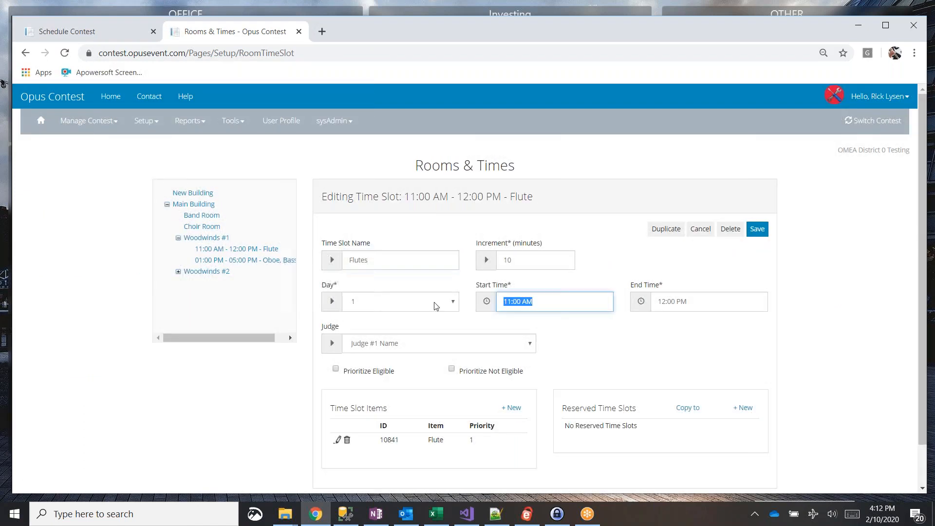
{"action": "type", "text": "0800"}
{"action": "key", "text": "Tab"}
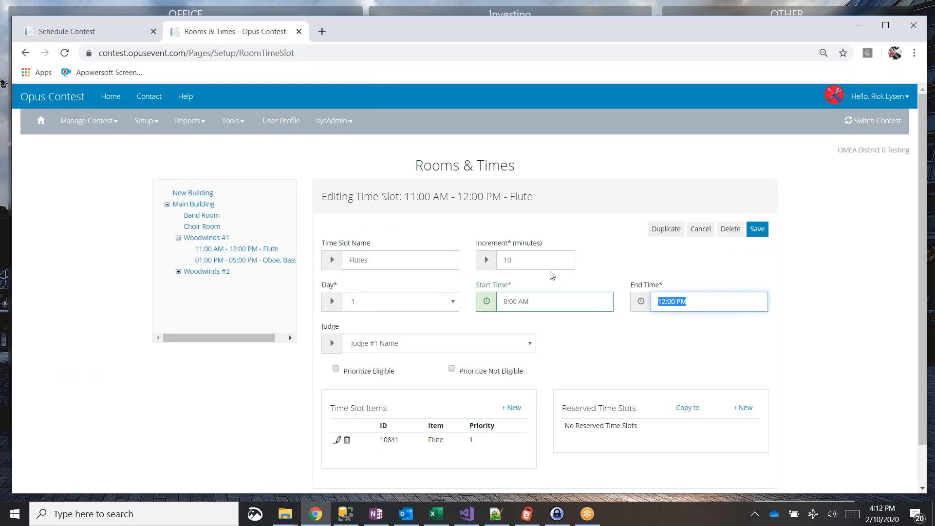
{"action": "left_click", "coordinate": [758, 230]}
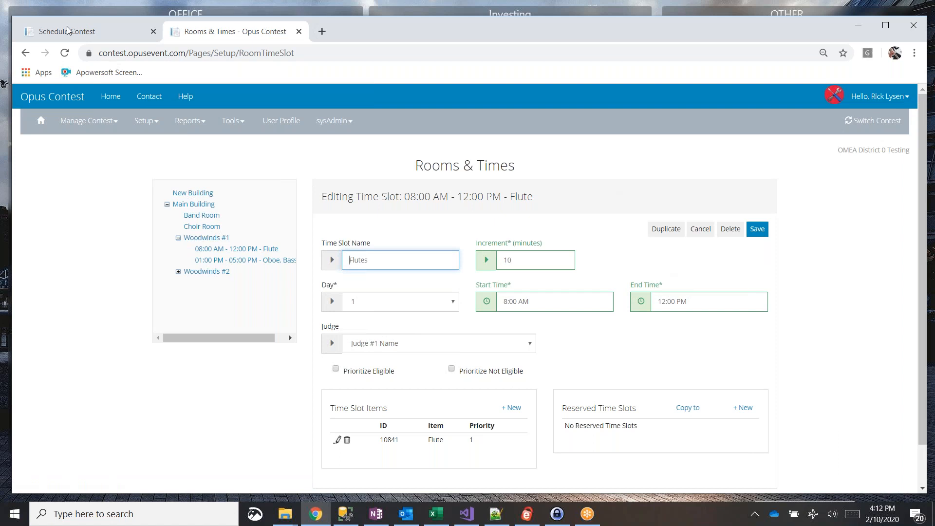
- Return to the Schedule Contest tab and clear the schedule of all locked/unlocked timeslots
{"action": "left_click", "coordinate": [80, 31]}
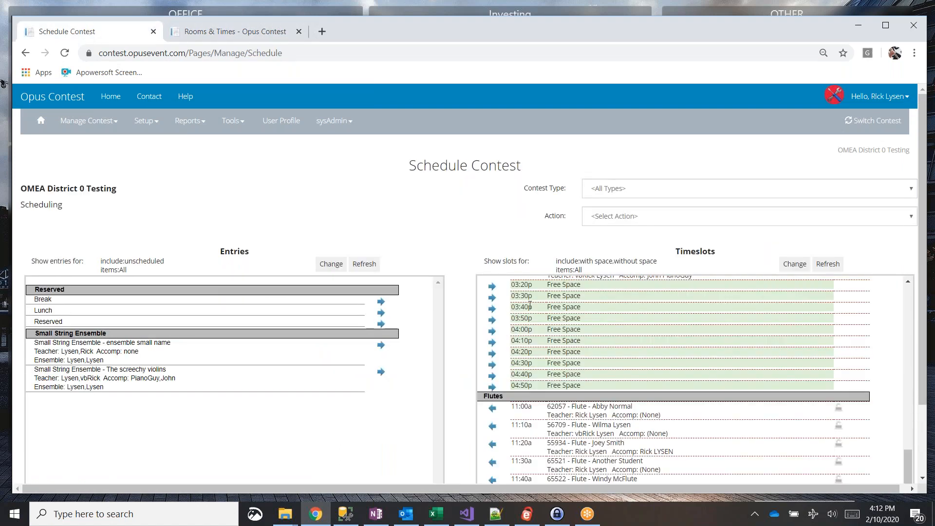
{"action": "left_click", "coordinate": [614, 220]}
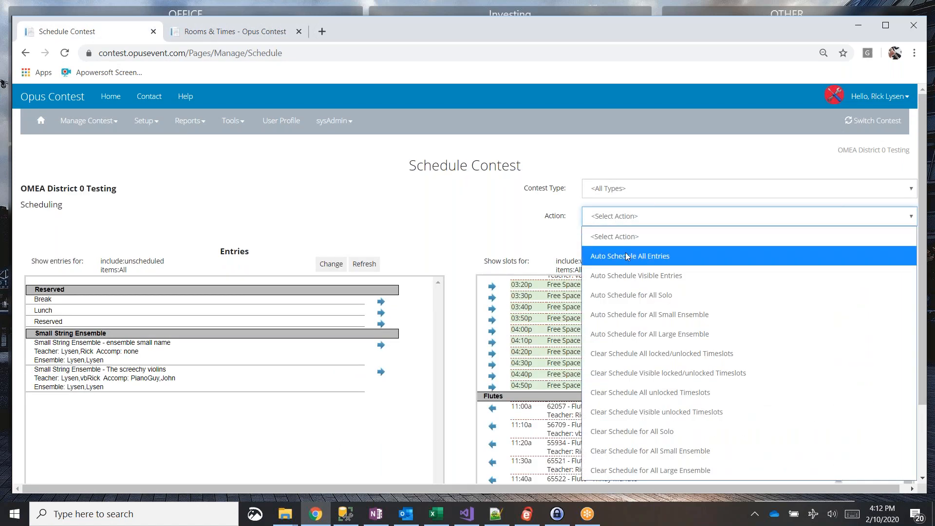
{"action": "left_click", "coordinate": [631, 351]}
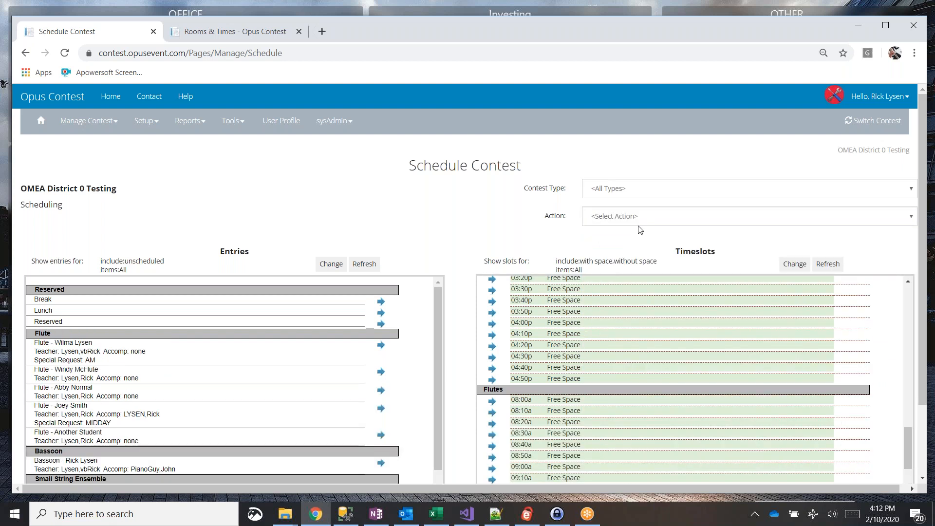
- Run Auto Schedule All Entries with the extended Flutes time slot and review the Flute placements
{"action": "left_click", "coordinate": [641, 218]}
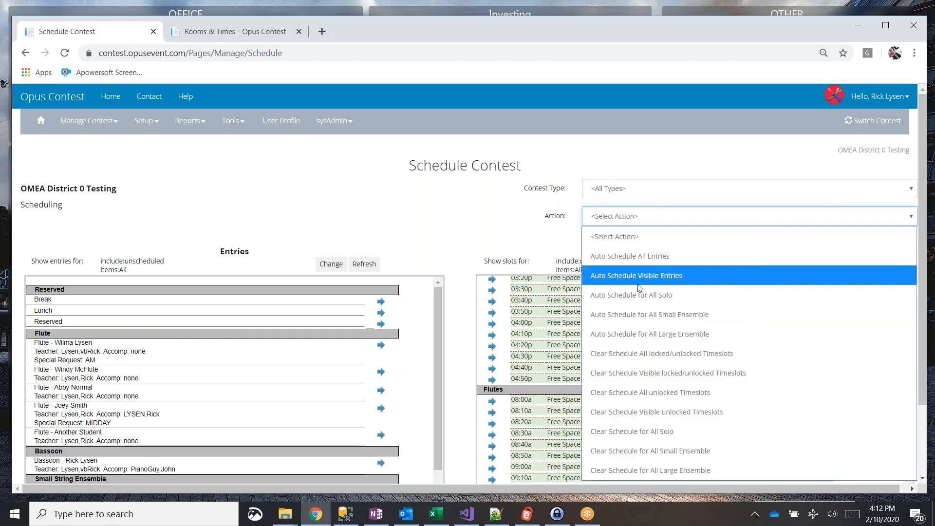
{"action": "left_click", "coordinate": [646, 260]}
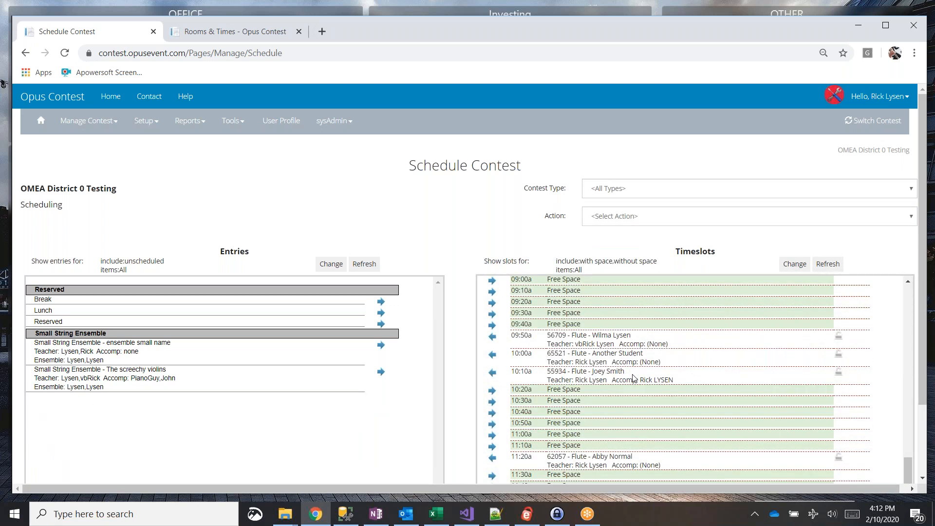
{"action": "scroll", "coordinate": [564, 453], "scroll_direction": "up", "scroll_amount": 1}
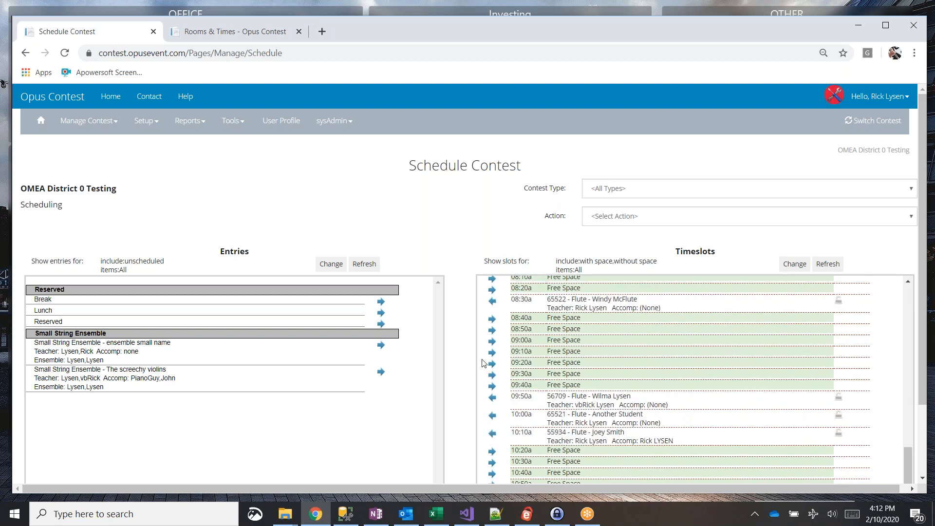
- Examine which times in the 8:00 AM to 12:00 PM Flutes time slot the Flute entries were assigned
{"action": "scroll", "coordinate": [474, 361], "scroll_direction": "down", "scroll_amount": 1}
{"action": "scroll", "coordinate": [602, 369], "scroll_direction": "up", "scroll_amount": 2}
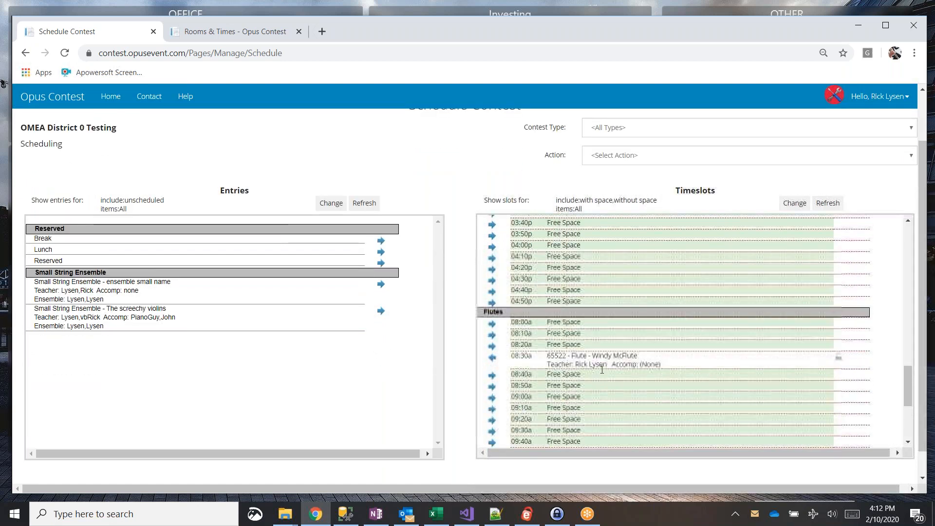
{"action": "scroll", "coordinate": [602, 369], "scroll_direction": "down", "scroll_amount": 1}
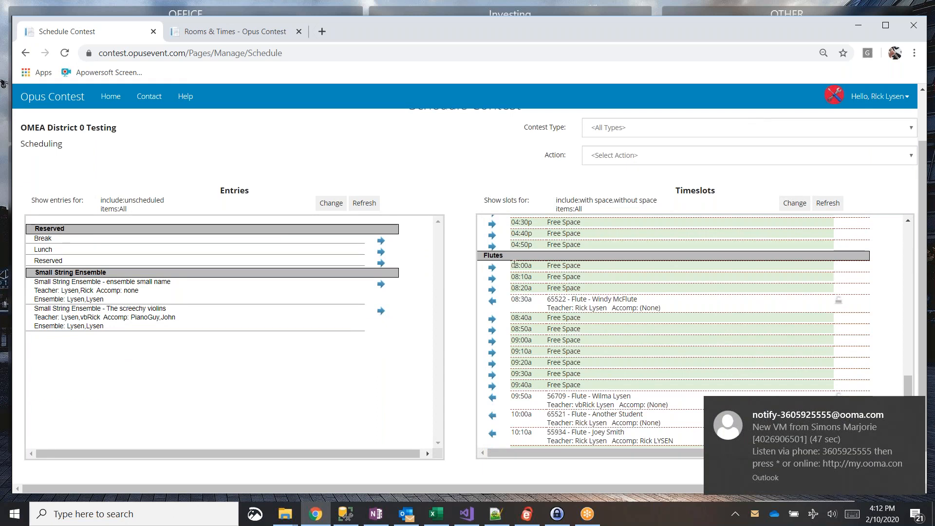
{"action": "left_click_drag", "start_coordinate": [512, 266], "coordinate": [511, 299]}
{"action": "scroll", "coordinate": [549, 316], "scroll_direction": "down", "scroll_amount": 1}
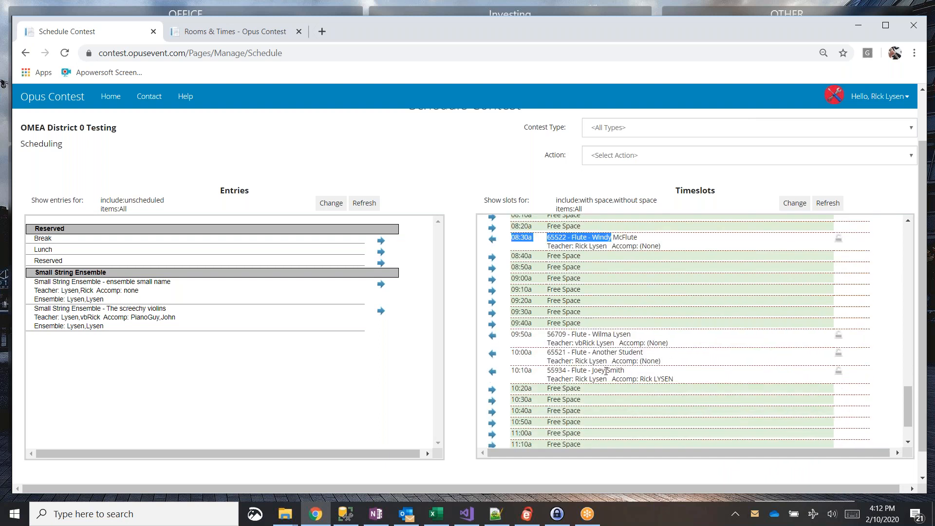
{"action": "scroll", "coordinate": [596, 362], "scroll_direction": "down", "scroll_amount": 1}
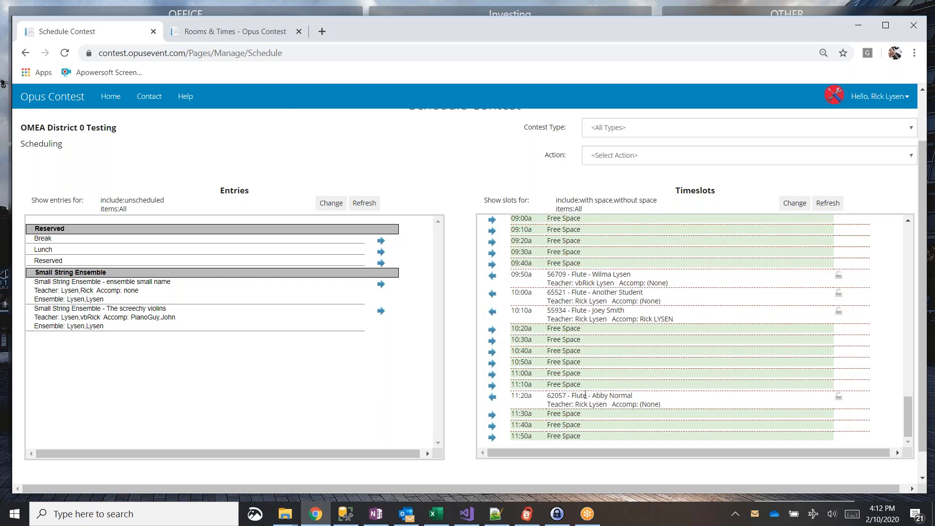
{"action": "scroll", "coordinate": [585, 394], "scroll_direction": "up", "scroll_amount": 2}
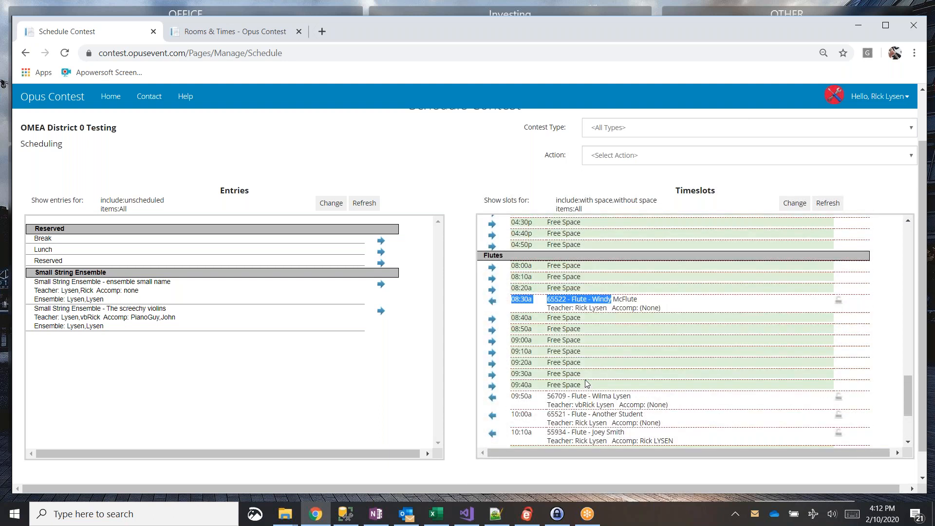
{"action": "scroll", "coordinate": [576, 326], "scroll_direction": "down", "scroll_amount": 1}
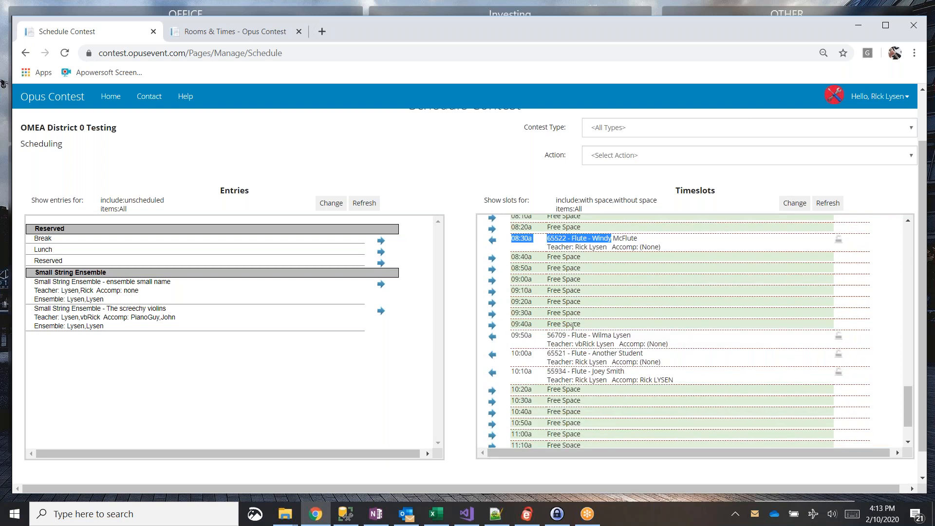
{"action": "scroll", "coordinate": [573, 326], "scroll_direction": "up", "scroll_amount": 1}
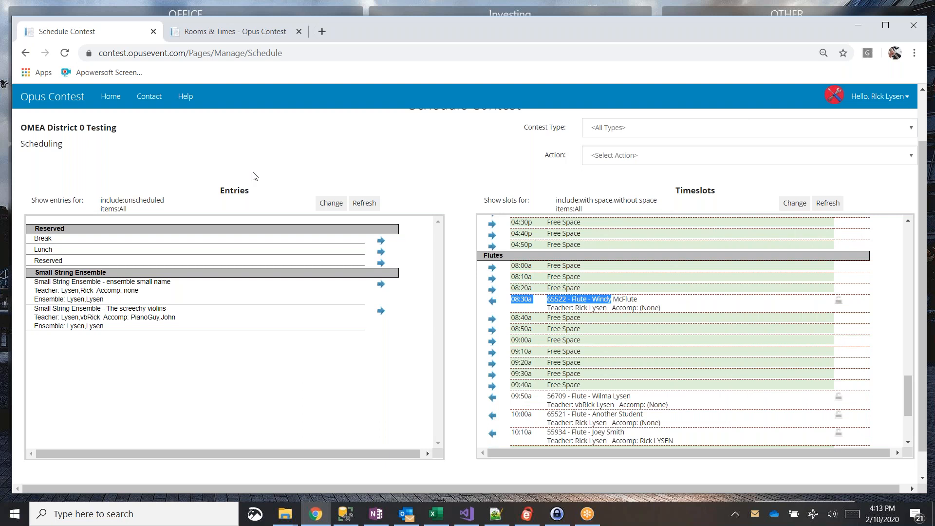
- In Rooms & Times, set the Flutes time slot's end time to 9:30 AM and try to save it
{"action": "left_click", "coordinate": [235, 31]}
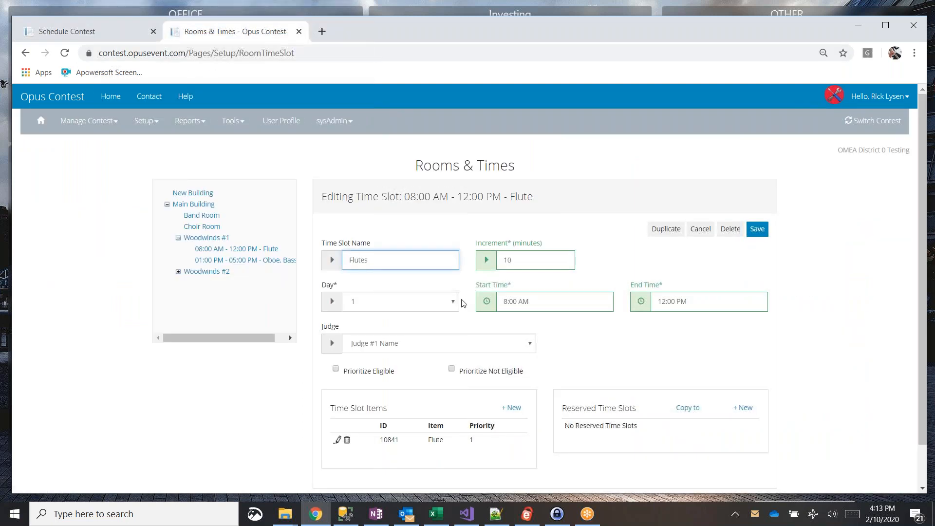
{"action": "left_click", "coordinate": [690, 297]}
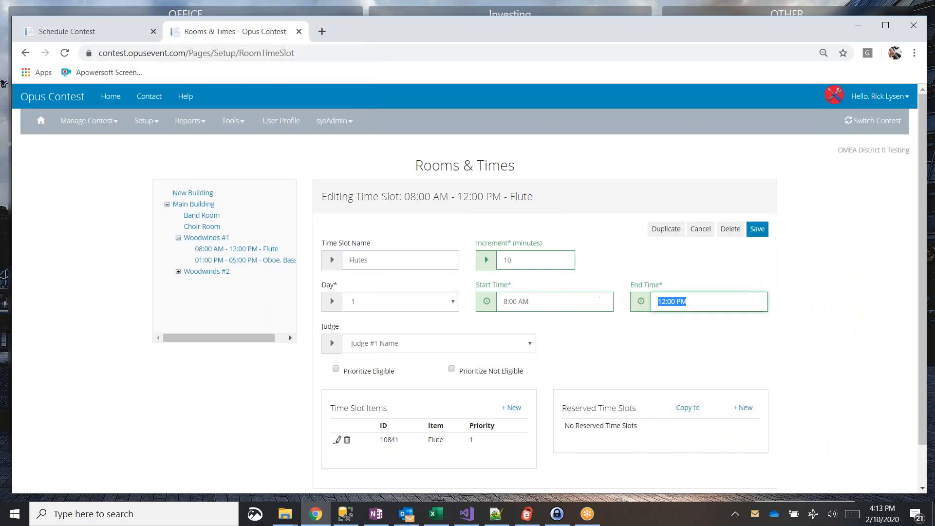
{"action": "type", "text": "05"}
{"action": "type", "text": "3"}
{"action": "key", "text": "Tab"}
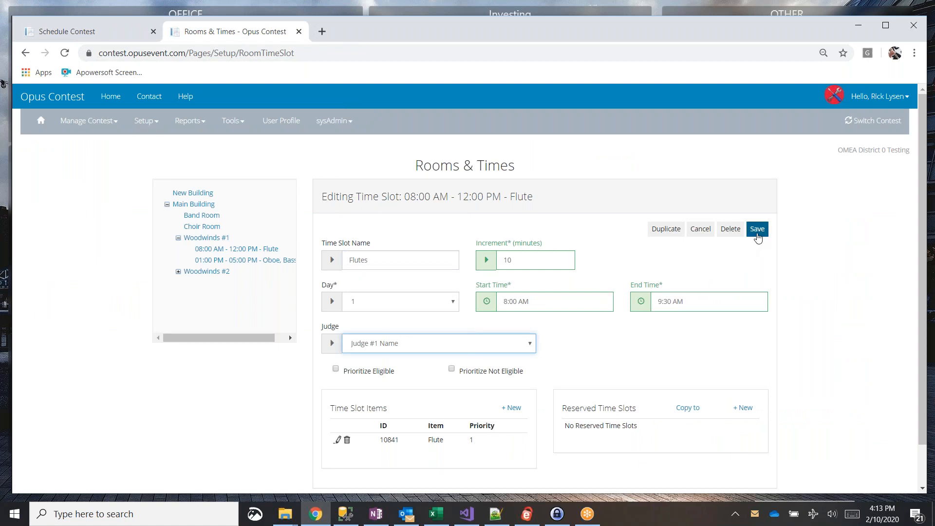
{"action": "left_click", "coordinate": [756, 229]}
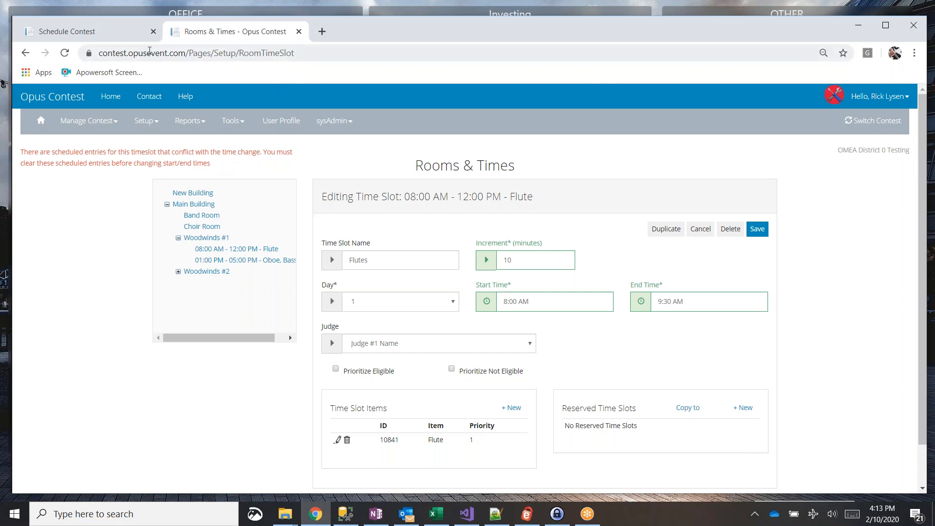
- Return to Schedule Contest and unschedule the Flute entries placed at 9:50, 10:00, 10:10 and 11:20 AM
{"action": "left_click", "coordinate": [68, 31]}
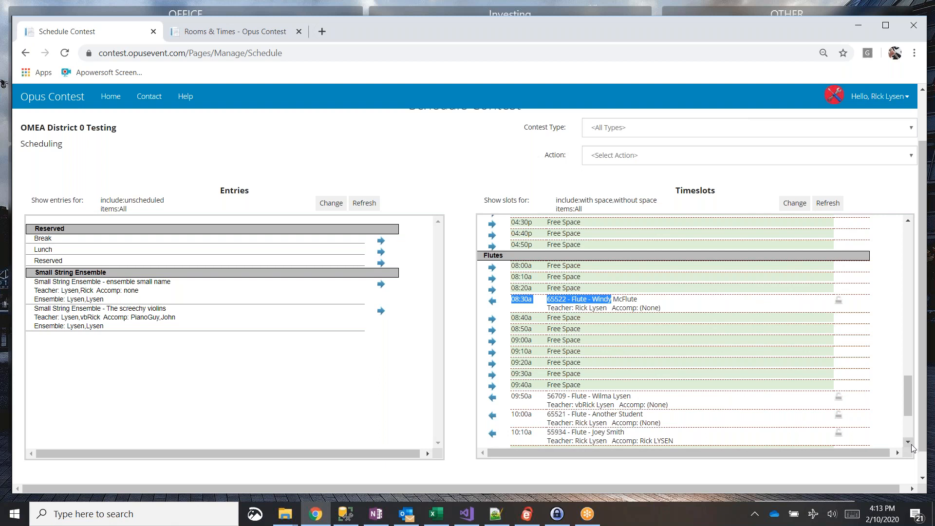
{"action": "scroll", "coordinate": [911, 445], "scroll_direction": "down", "scroll_amount": 3}
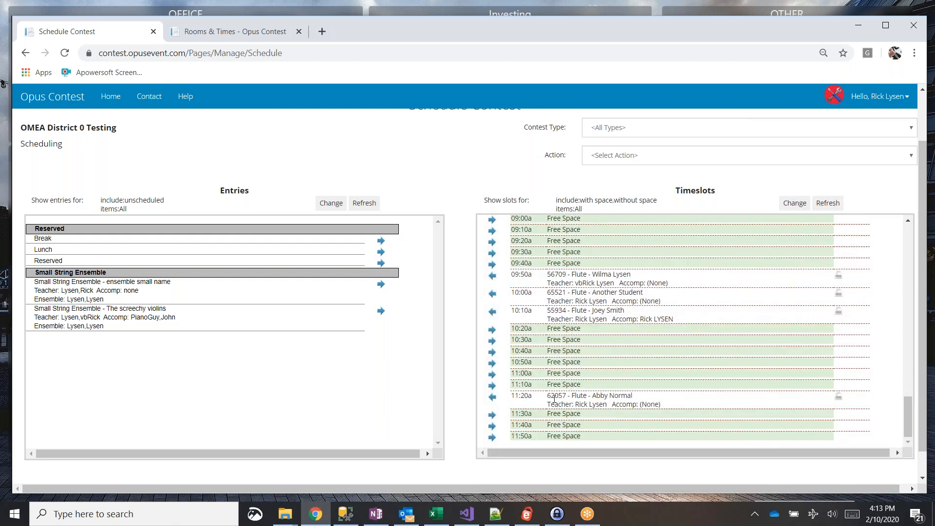
{"action": "left_click", "coordinate": [492, 397]}
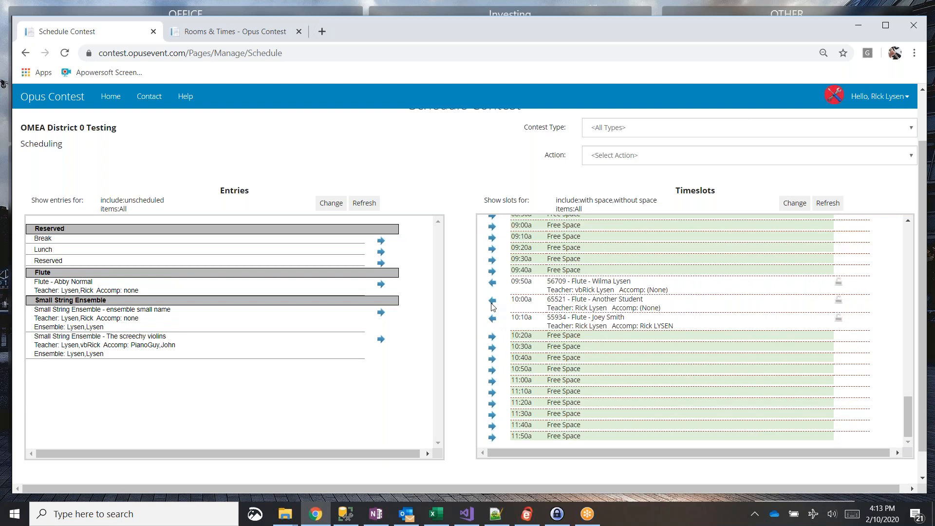
{"action": "left_click", "coordinate": [493, 308]}
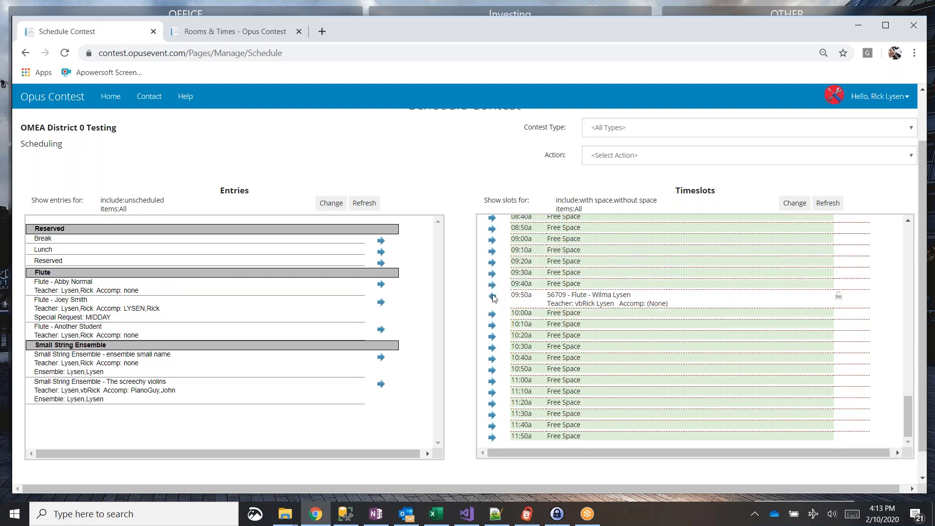
{"action": "left_click", "coordinate": [493, 297]}
{"action": "scroll", "coordinate": [638, 341], "scroll_direction": "up", "scroll_amount": 2}
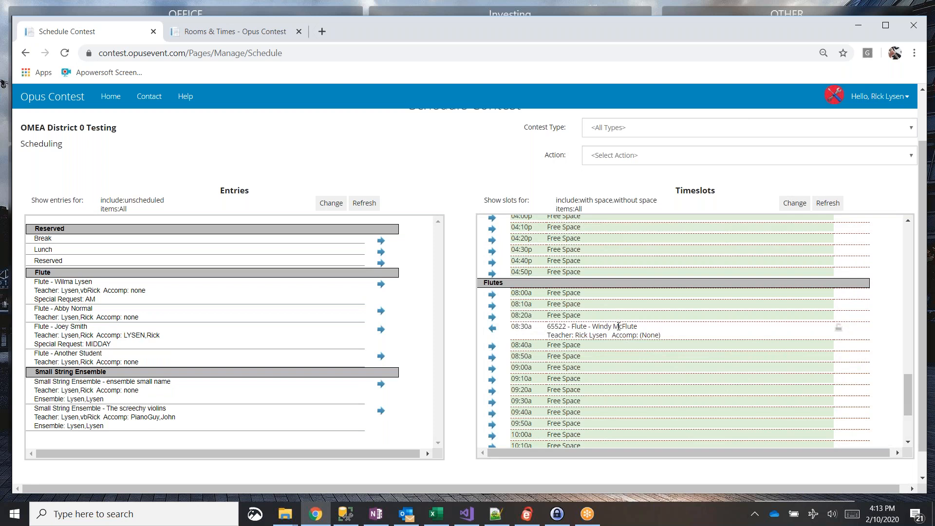
{"action": "scroll", "coordinate": [618, 327], "scroll_direction": "up", "scroll_amount": 4}
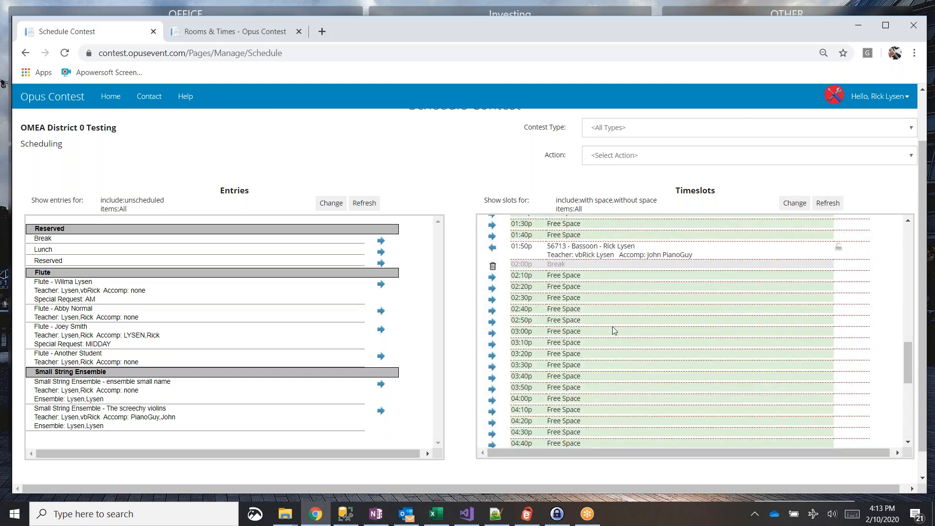
{"action": "scroll", "coordinate": [615, 330], "scroll_direction": "up", "scroll_amount": 8}
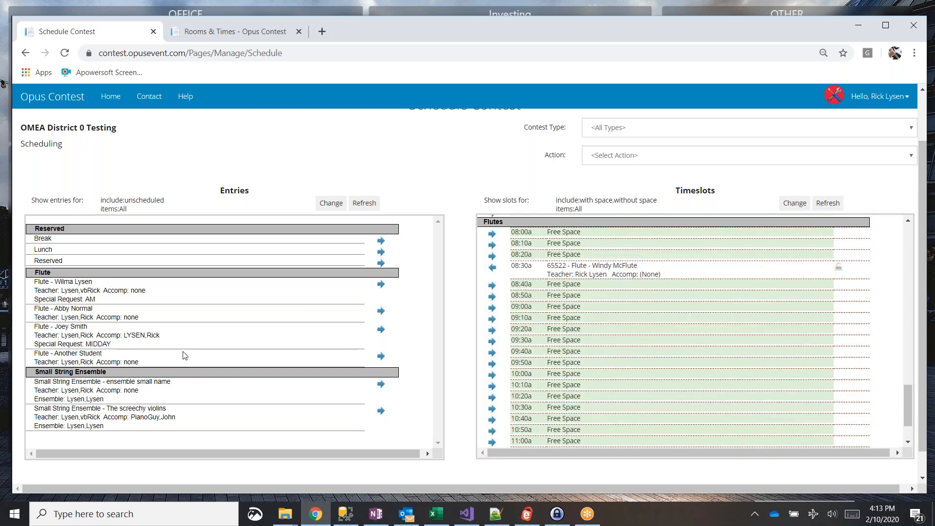
- Save the Flutes time slot with its 9:30 AM end time, and refresh the Timeslots list in Schedule Contest
{"action": "left_click", "coordinate": [200, 37]}
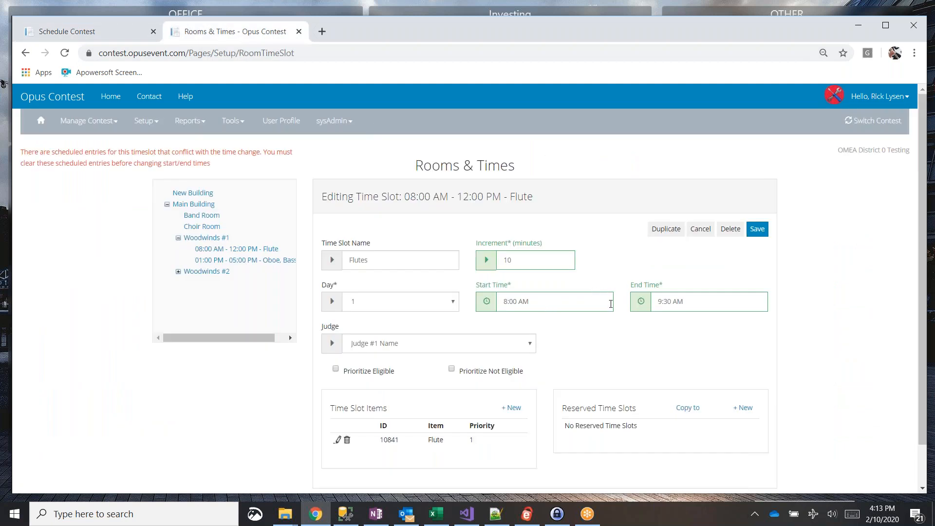
{"action": "left_click", "coordinate": [756, 230]}
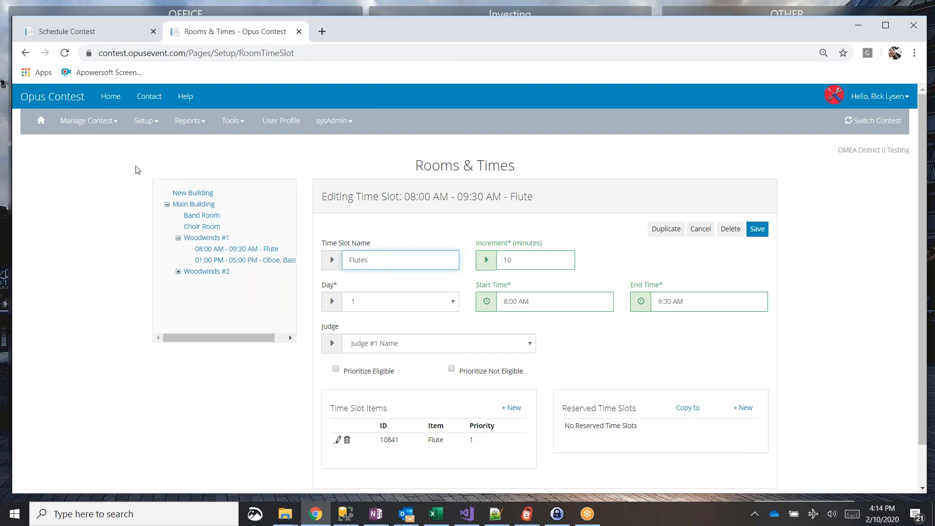
{"action": "left_click", "coordinate": [97, 31]}
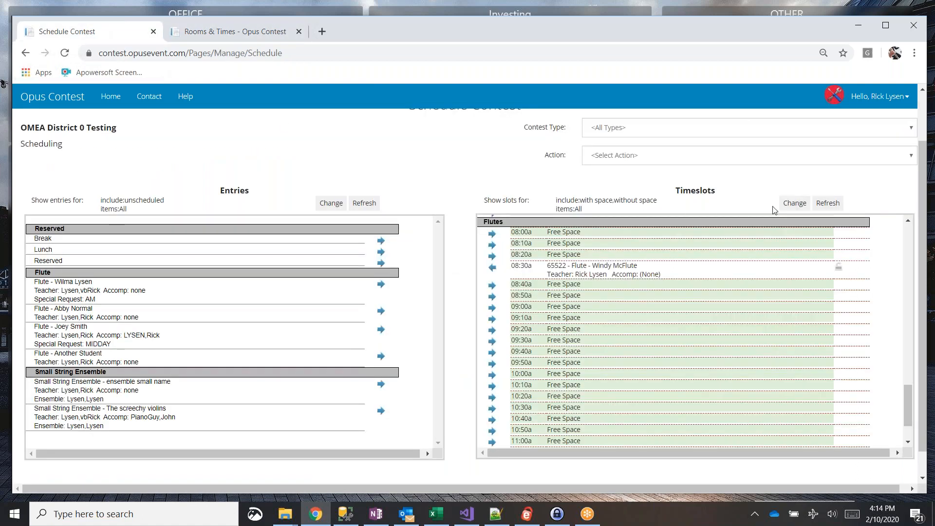
{"action": "left_click", "coordinate": [819, 207]}
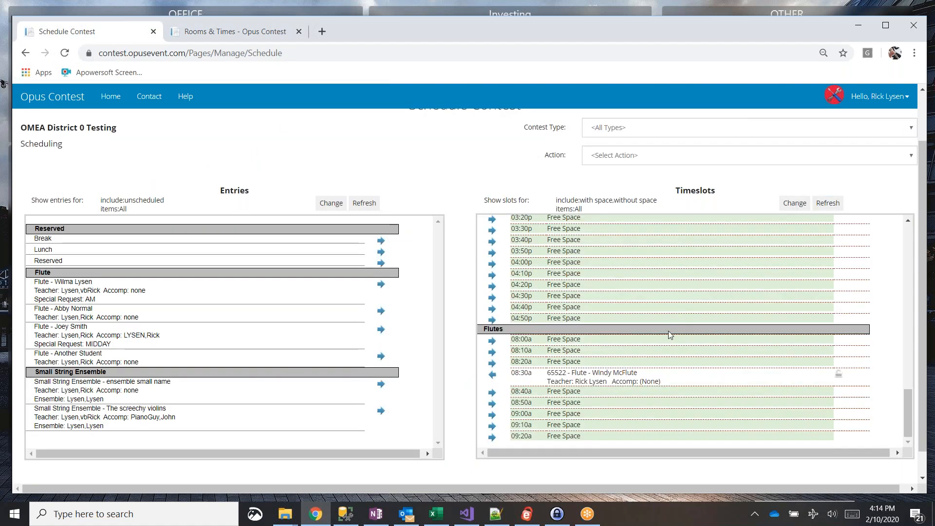
- Run Auto Schedule All Entries with the shortened Flutes time slot and review the new Flute placements
{"action": "scroll", "coordinate": [669, 336], "scroll_direction": "down", "scroll_amount": 1}
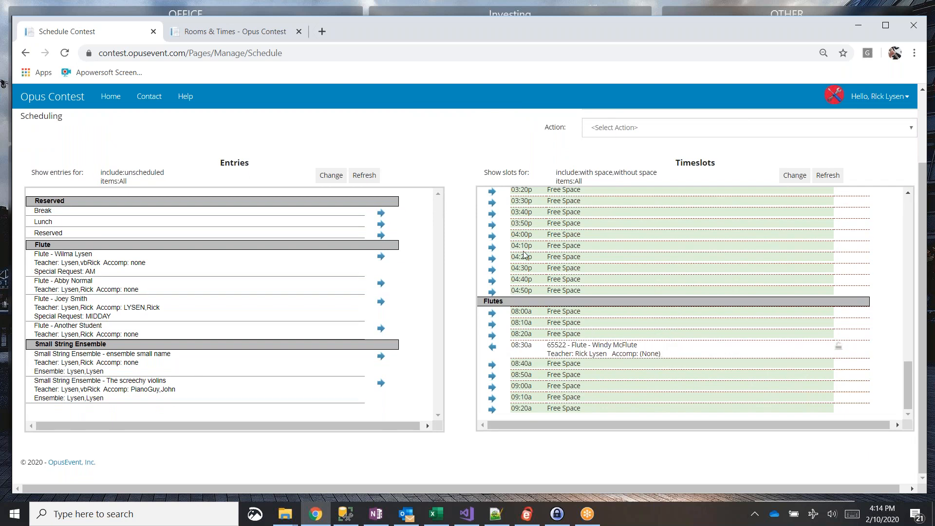
{"action": "left_click", "coordinate": [628, 134]}
{"action": "left_click", "coordinate": [626, 168]}
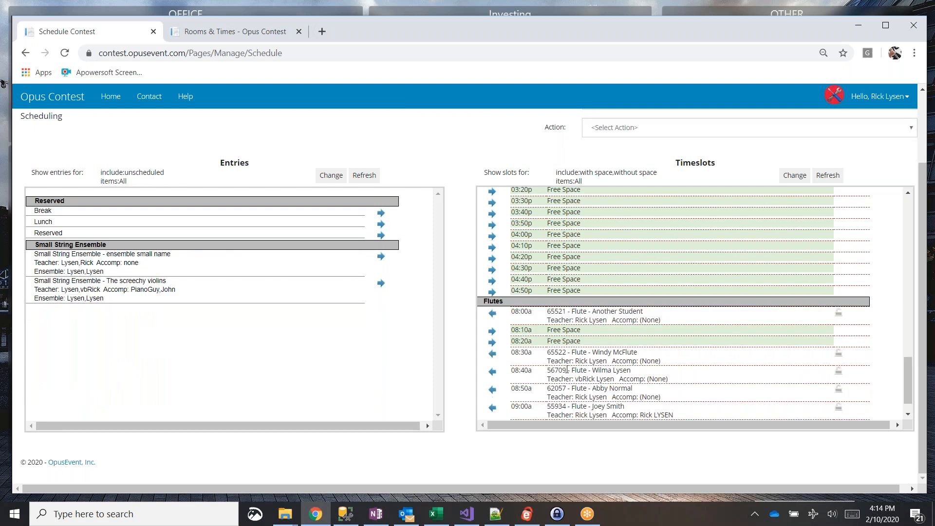
{"action": "scroll", "coordinate": [630, 378], "scroll_direction": "down", "scroll_amount": 1}
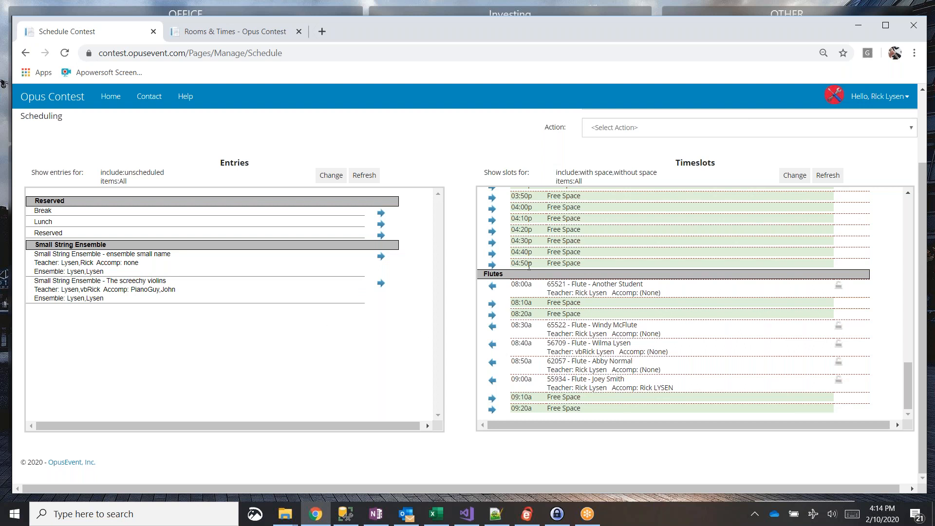
{"action": "scroll", "coordinate": [434, 141], "scroll_direction": "up", "scroll_amount": 2}
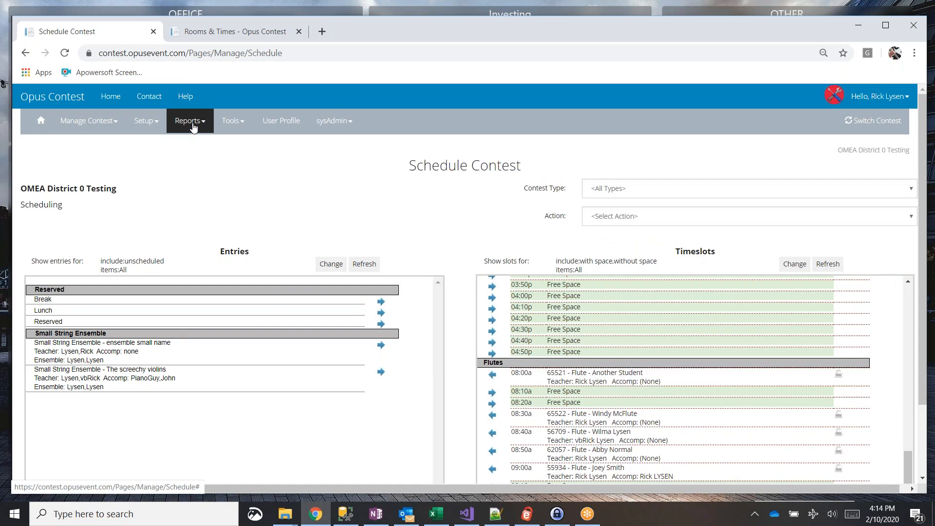
- Run the Entries by Room report and bring its room listing into view
{"action": "left_click", "coordinate": [193, 127]}
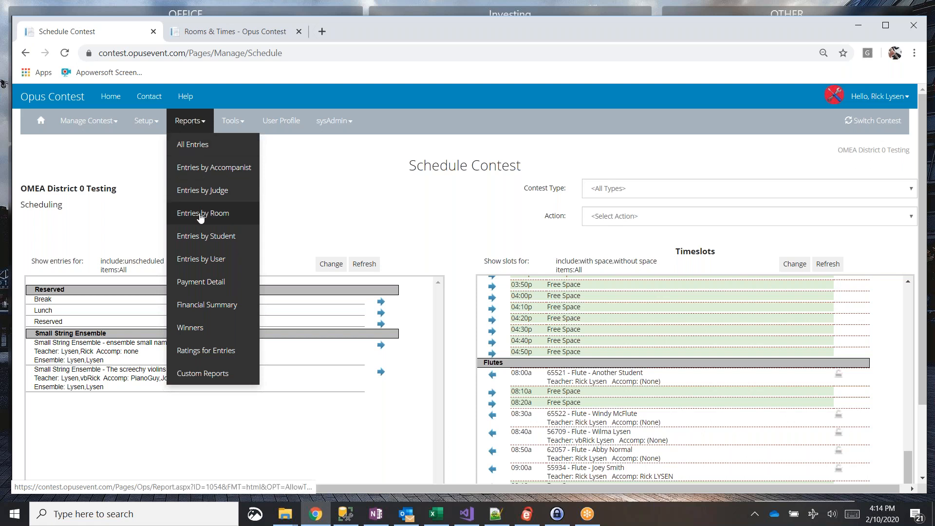
{"action": "left_click", "coordinate": [200, 214]}
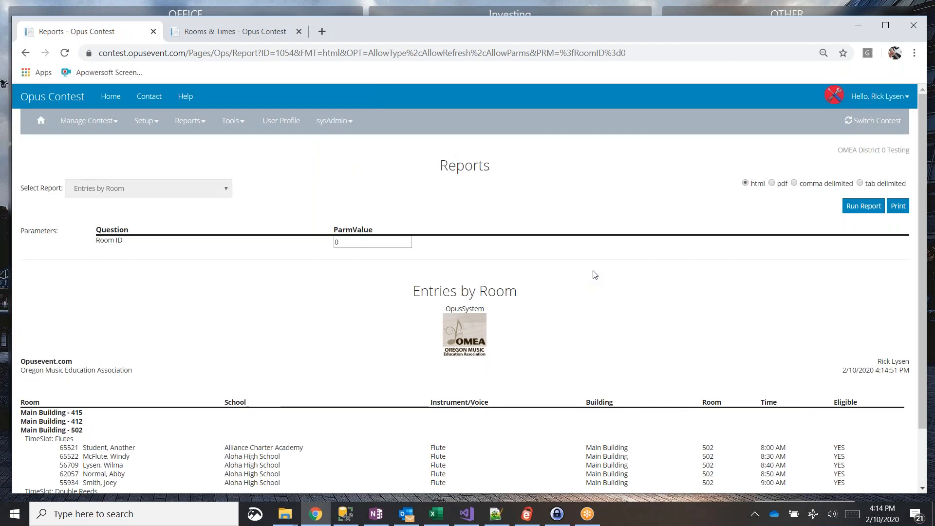
{"action": "scroll", "coordinate": [593, 270], "scroll_direction": "down", "scroll_amount": 2}
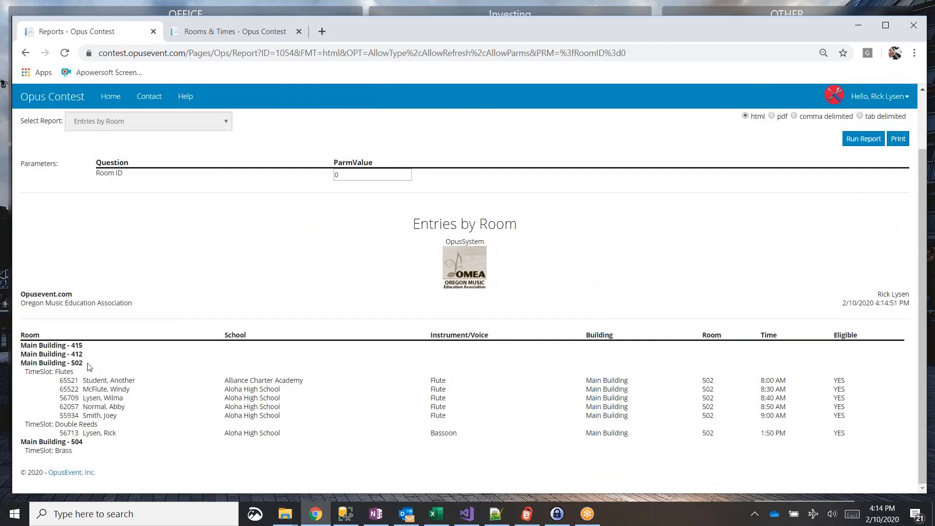
- Examine the first Flutes entry under Main Building - 502, checking its school, instrument, building, room, time and eligibility
{"action": "left_click_drag", "start_coordinate": [88, 364], "coordinate": [28, 372]}
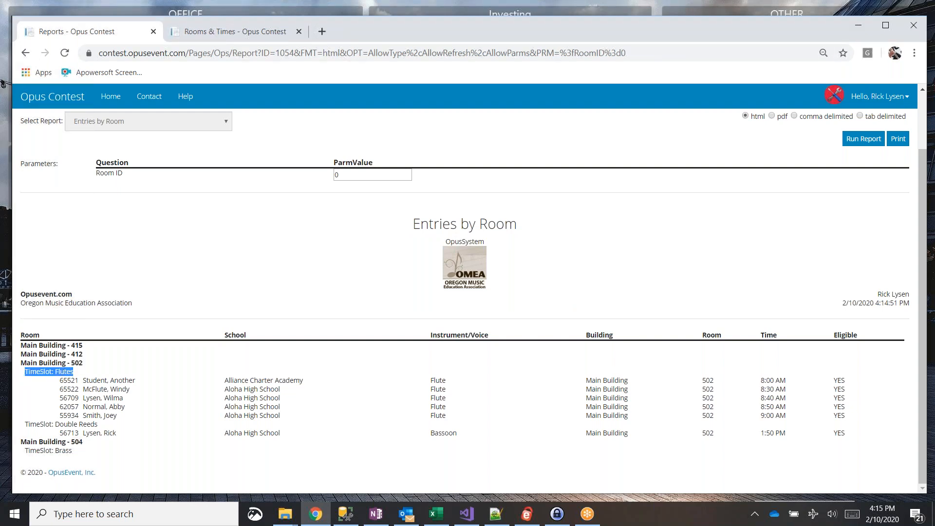
{"action": "left_click_drag", "start_coordinate": [62, 381], "coordinate": [123, 381]}
{"action": "left_click_drag", "start_coordinate": [232, 385], "coordinate": [275, 383]}
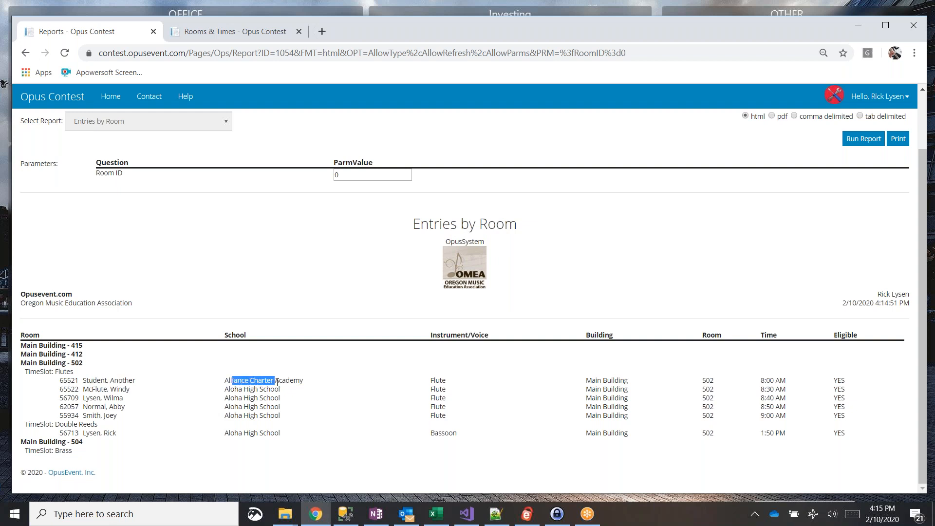
{"action": "left_click_drag", "start_coordinate": [431, 381], "coordinate": [446, 380]}
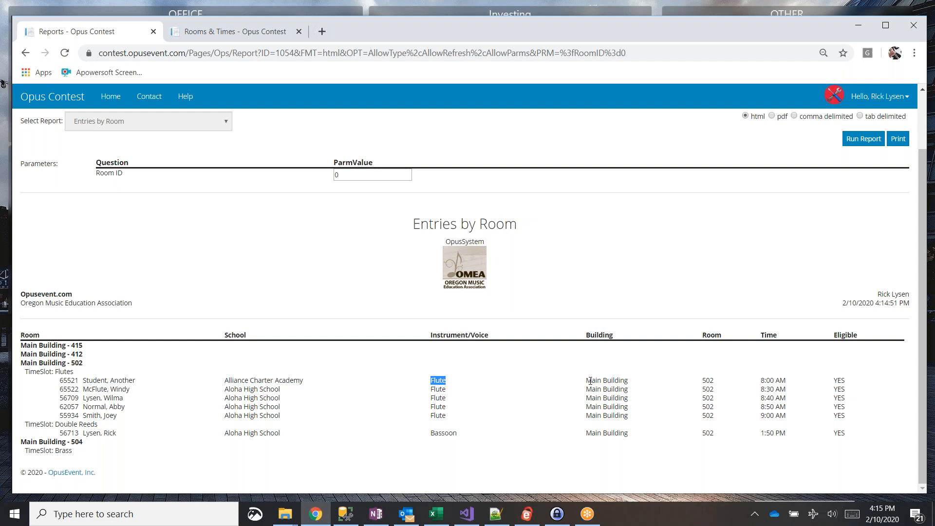
{"action": "left_click_drag", "start_coordinate": [586, 381], "coordinate": [628, 381]}
{"action": "left_click", "coordinate": [709, 381]}
{"action": "left_click_drag", "start_coordinate": [783, 388], "coordinate": [754, 390]}
{"action": "left_click", "coordinate": [847, 382]}
{"action": "left_click_drag", "start_coordinate": [847, 382], "coordinate": [748, 377]}
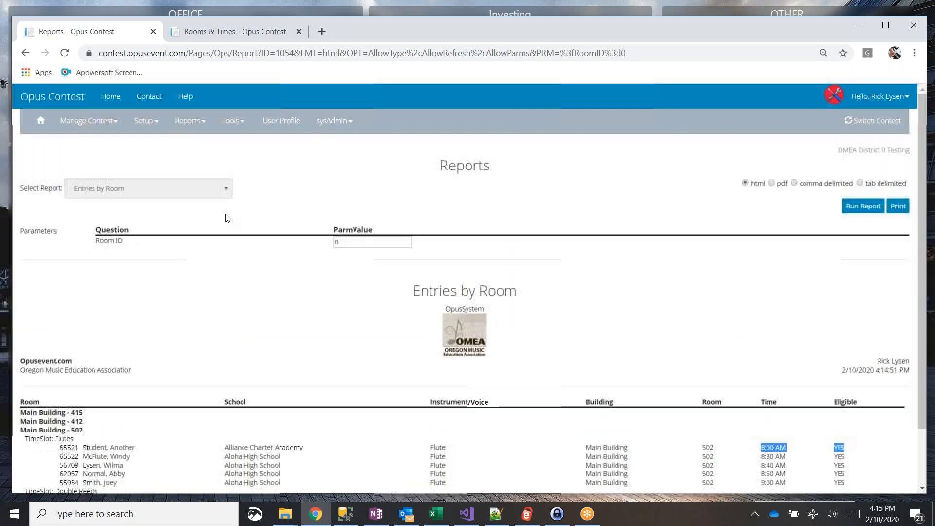
- Run the Entries by Judge report and bring its full judge listing into view
{"action": "left_click", "coordinate": [189, 125]}
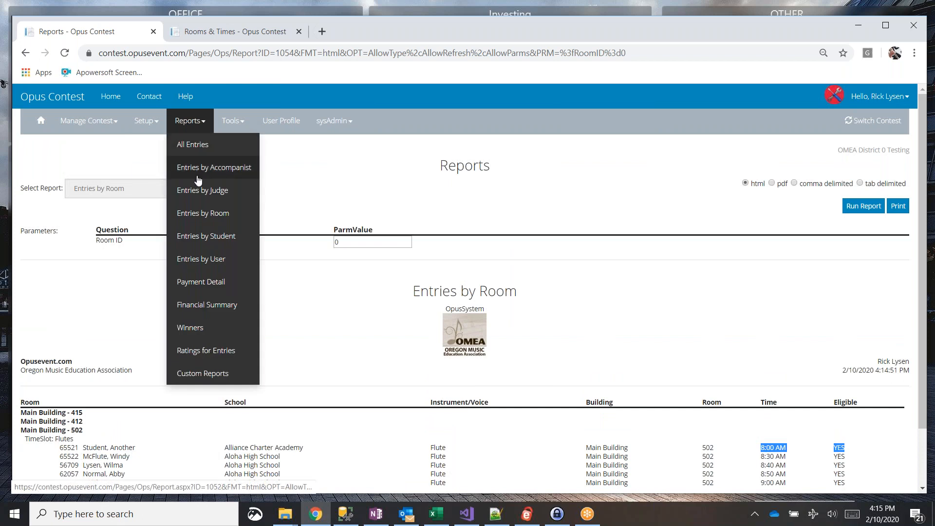
{"action": "left_click", "coordinate": [200, 190]}
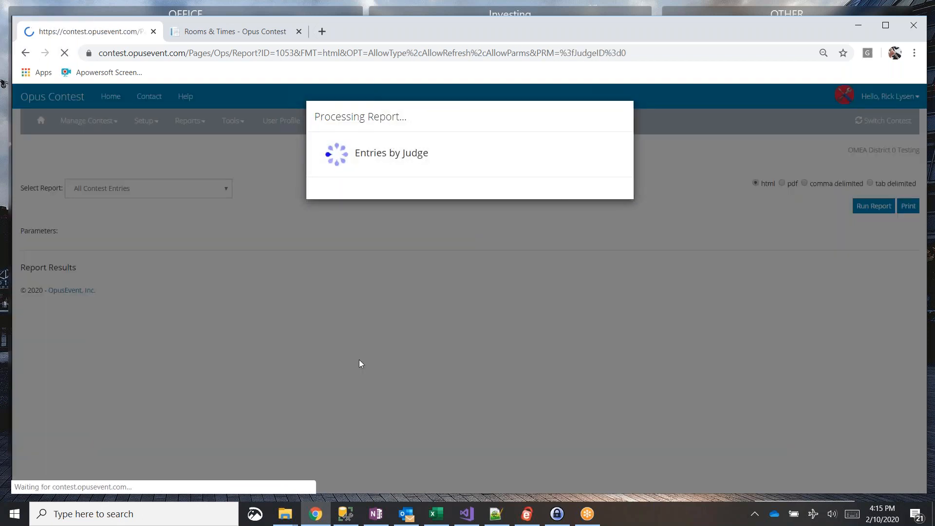
{"action": "scroll", "coordinate": [360, 365], "scroll_direction": "down", "scroll_amount": 3}
{"action": "scroll", "coordinate": [17, 413], "scroll_direction": "up", "scroll_amount": 2}
{"action": "scroll", "coordinate": [30, 418], "scroll_direction": "down", "scroll_amount": 2}
{"action": "scroll", "coordinate": [48, 393], "scroll_direction": "up", "scroll_amount": 2}
{"action": "scroll", "coordinate": [48, 394], "scroll_direction": "down", "scroll_amount": 2}
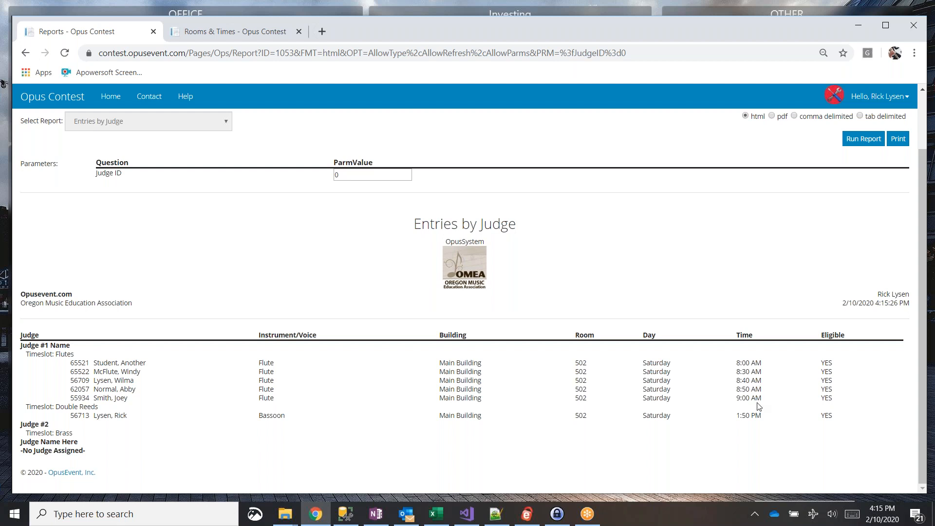
- Examine the Flutes and Double Reeds entries under Judge #1 Name and the Brass timeslot under Judge #2
{"action": "left_click_drag", "start_coordinate": [763, 402], "coordinate": [733, 363]}
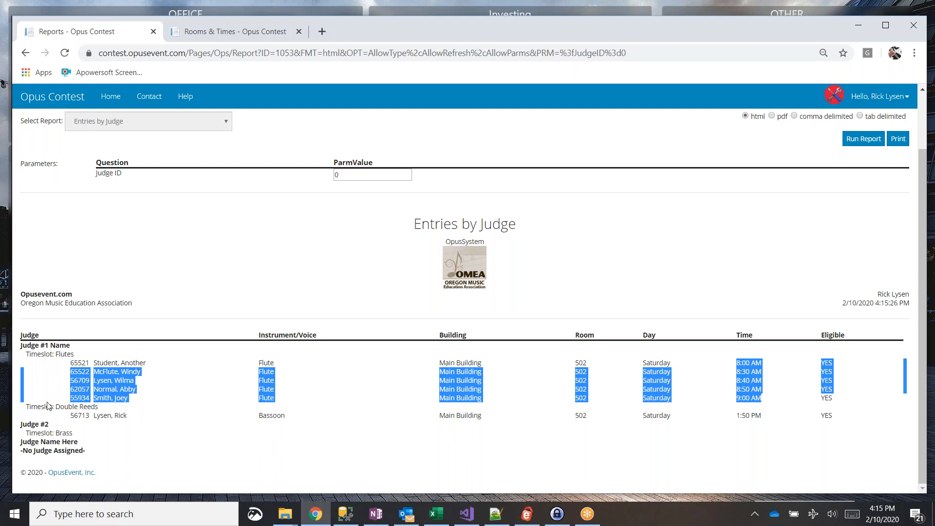
{"action": "left_click_drag", "start_coordinate": [56, 407], "coordinate": [123, 414]}
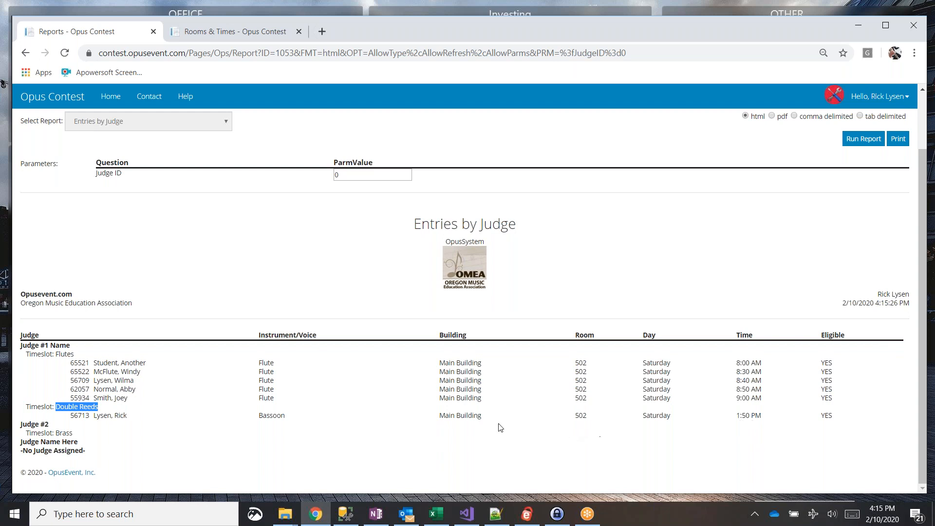
{"action": "left_click_drag", "start_coordinate": [61, 429], "coordinate": [17, 428]}
{"action": "left_click", "coordinate": [41, 430]}
{"action": "double_click", "coordinate": [66, 433]}
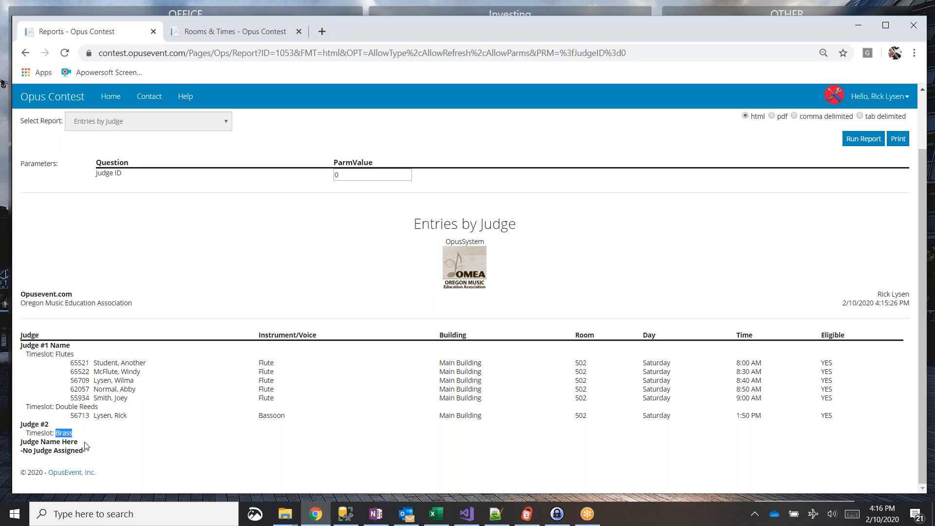
{"action": "left_click", "coordinate": [139, 263]}
- Run the Entries by User report and bring its teacher and entry listing into view
{"action": "scroll", "coordinate": [139, 263], "scroll_direction": "up", "scroll_amount": 2}
{"action": "left_click", "coordinate": [190, 120]}
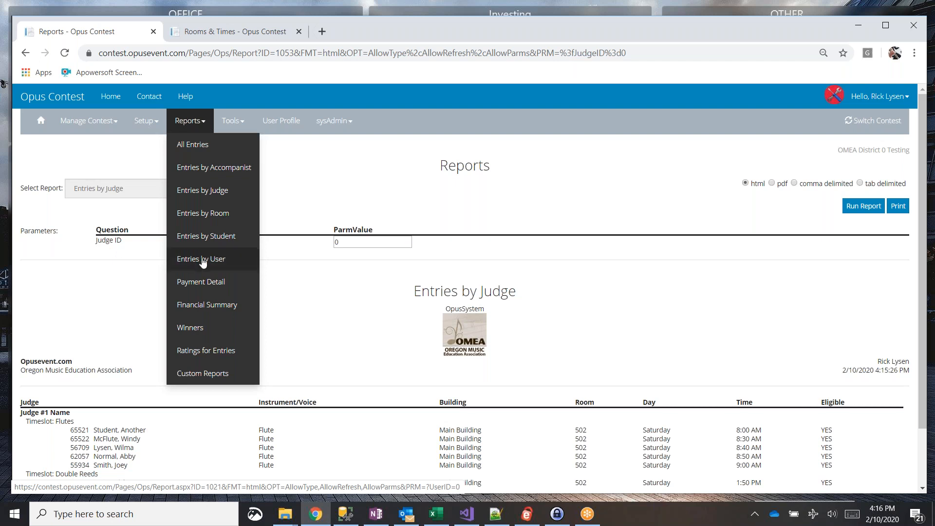
{"action": "left_click", "coordinate": [203, 262]}
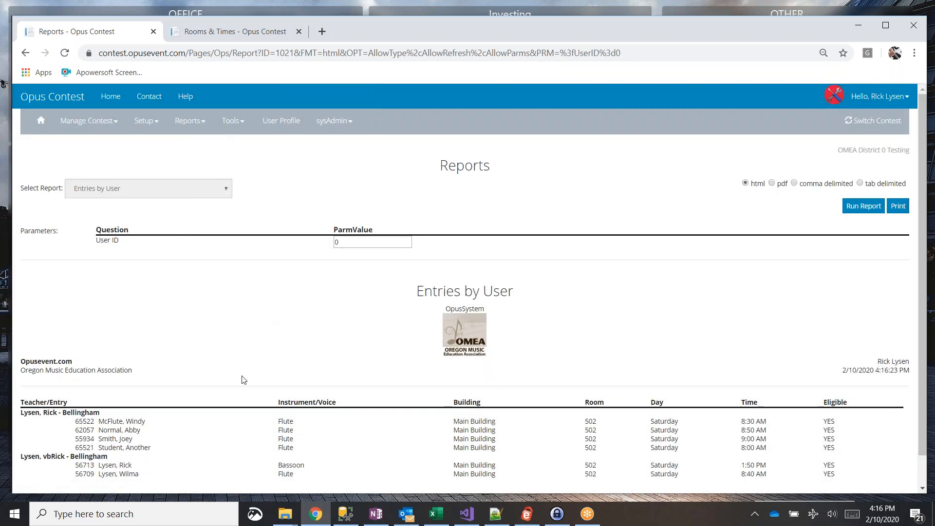
{"action": "scroll", "coordinate": [239, 386], "scroll_direction": "down", "scroll_amount": 1}
- Examine both teacher headings in Entries by User, checking their school and the instruments of their entries
{"action": "left_click_drag", "start_coordinate": [106, 384], "coordinate": [20, 384]}
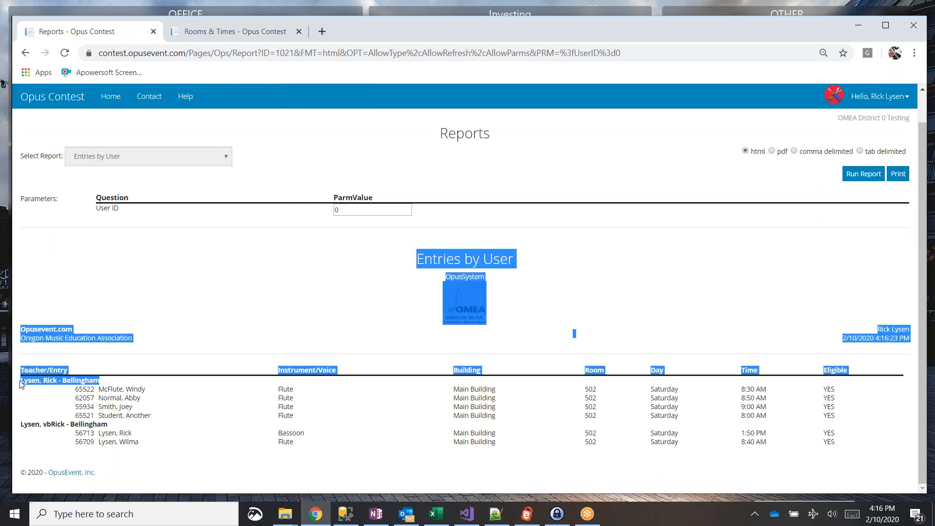
{"action": "double_click", "coordinate": [86, 381]}
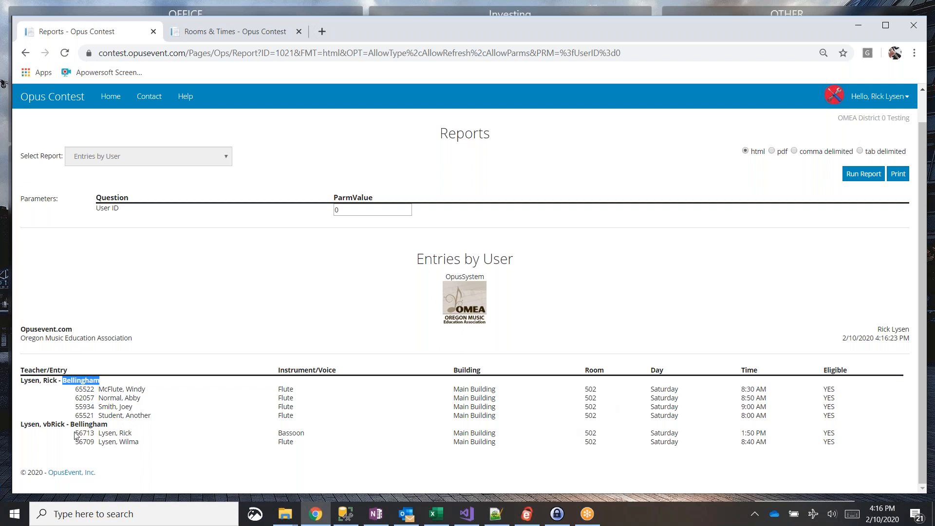
{"action": "left_click_drag", "start_coordinate": [107, 424], "coordinate": [20, 424]}
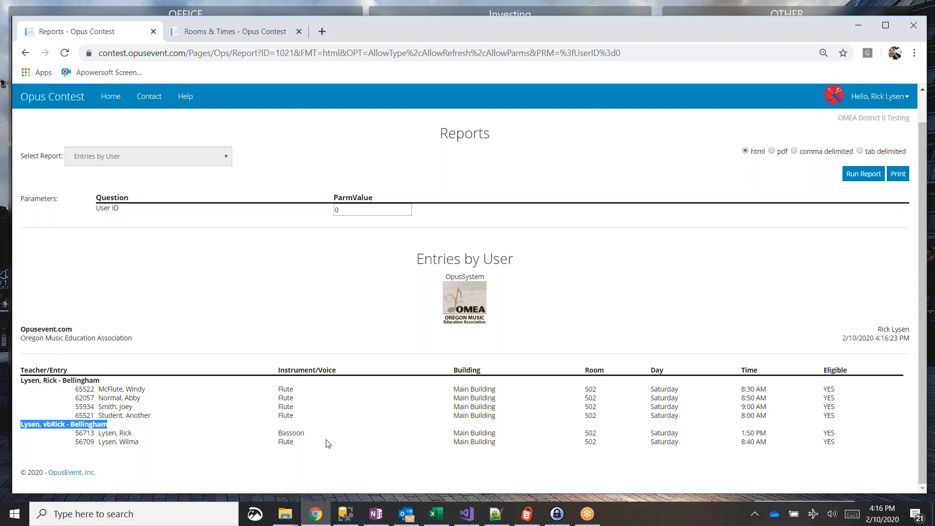
{"action": "left_click", "coordinate": [287, 434]}
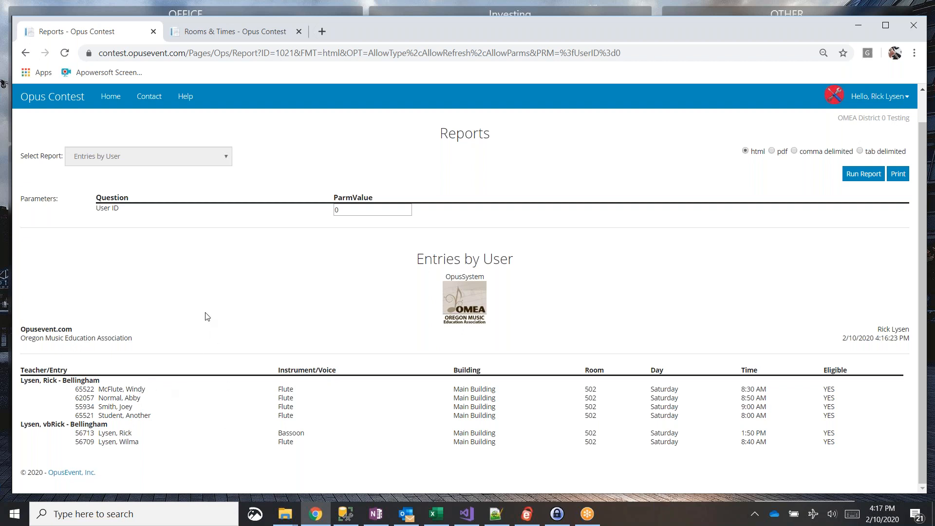
{"action": "left_click_drag", "start_coordinate": [464, 261], "coordinate": [520, 260]}
{"action": "left_click", "coordinate": [271, 280]}
- Open Schedule Contest in place of the Rooms & Times page and locate the scheduled Bassoon entry among the timeslots
{"action": "left_click", "coordinate": [204, 32]}
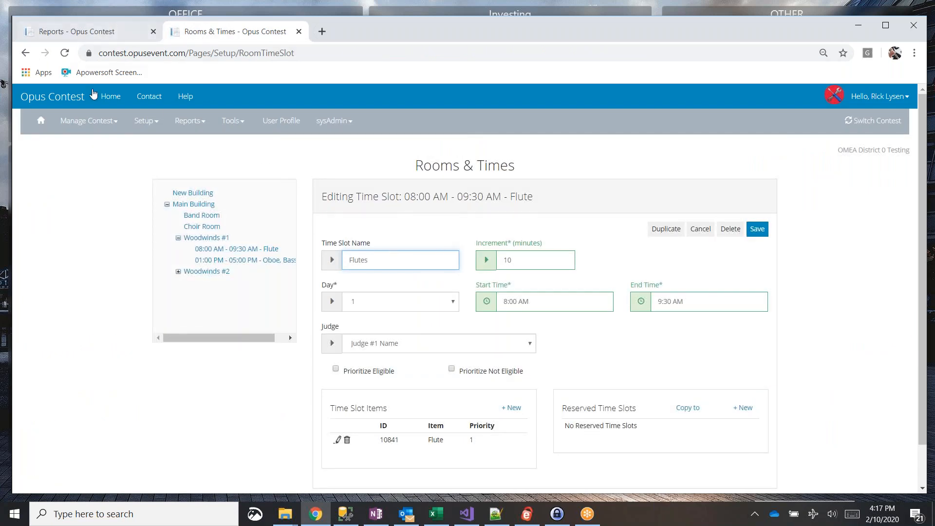
{"action": "left_click", "coordinate": [88, 121]}
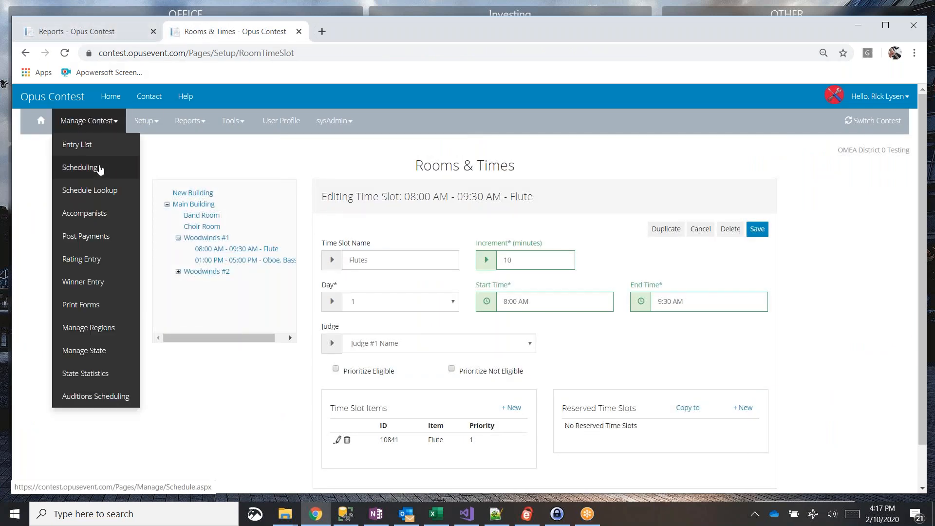
{"action": "left_click", "coordinate": [72, 168]}
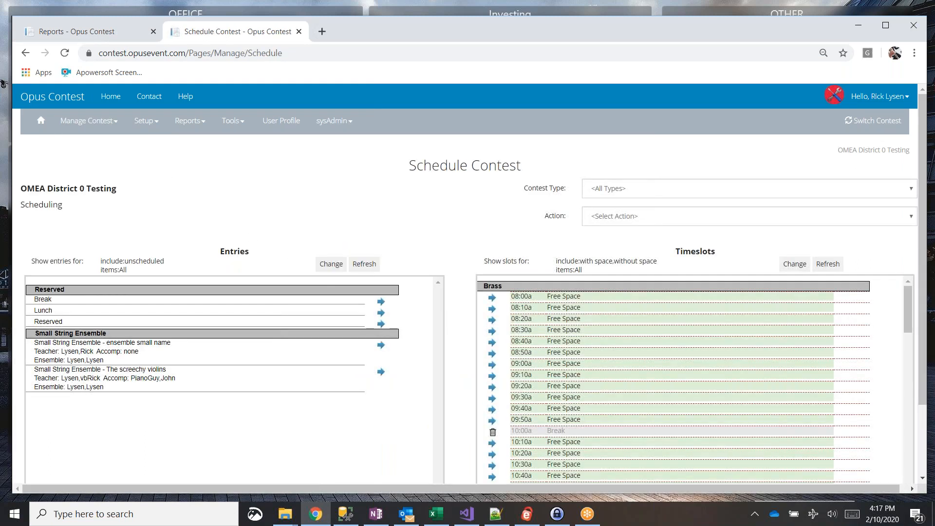
{"action": "scroll", "coordinate": [438, 276], "scroll_direction": "down", "scroll_amount": 1}
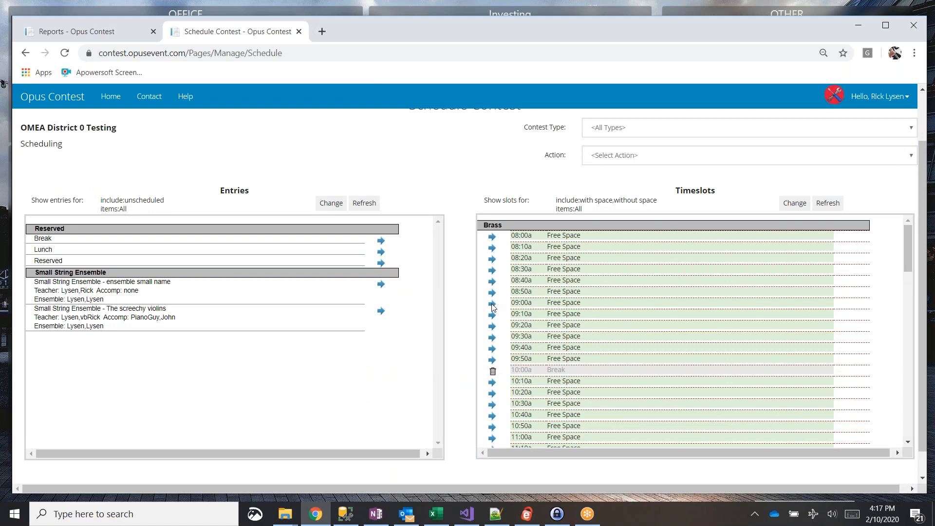
{"action": "scroll", "coordinate": [495, 307], "scroll_direction": "down", "scroll_amount": 10}
{"action": "scroll", "coordinate": [501, 309], "scroll_direction": "down", "scroll_amount": 5}
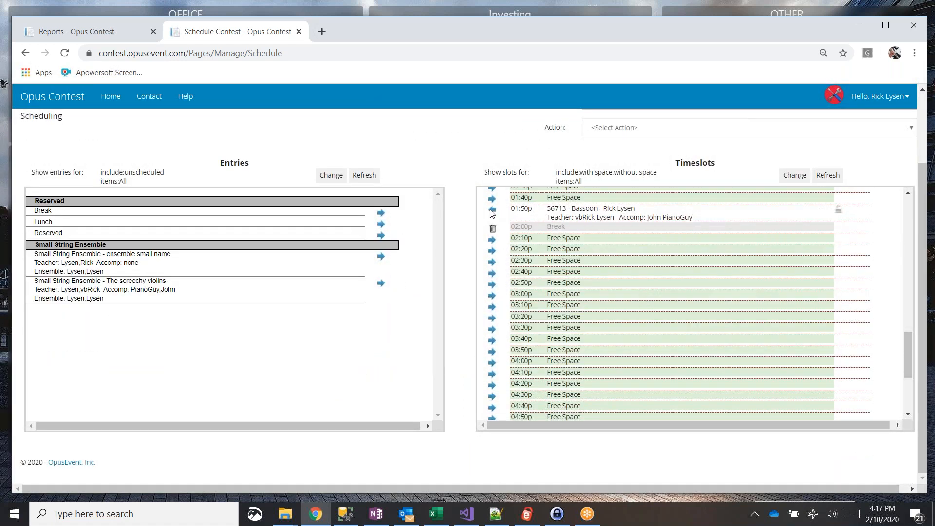